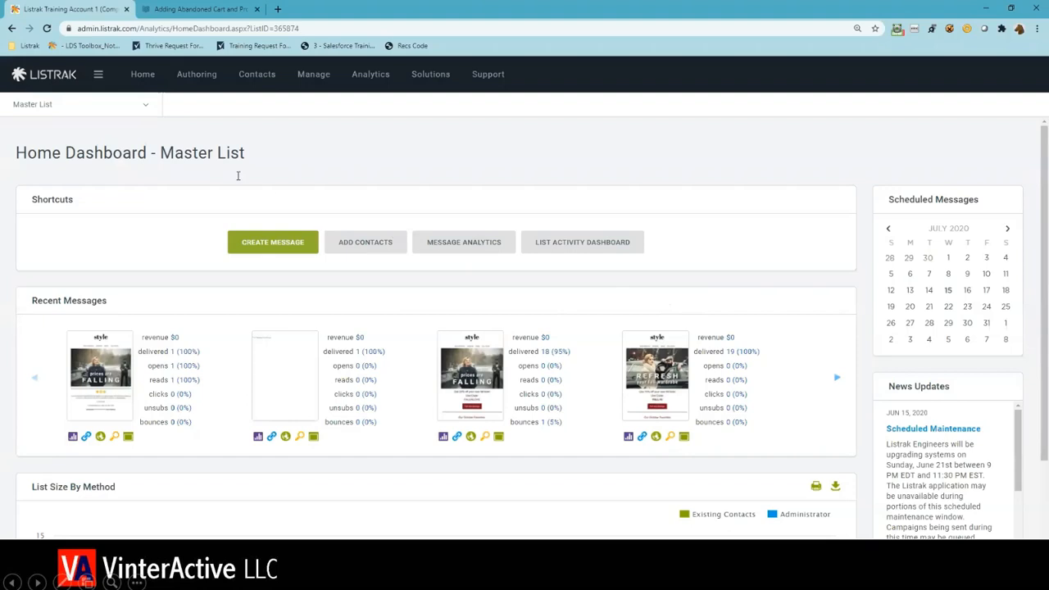
- Go to the Workflow area and create a new workflow with Cart Abandonment as its entry event
click(116, 89)
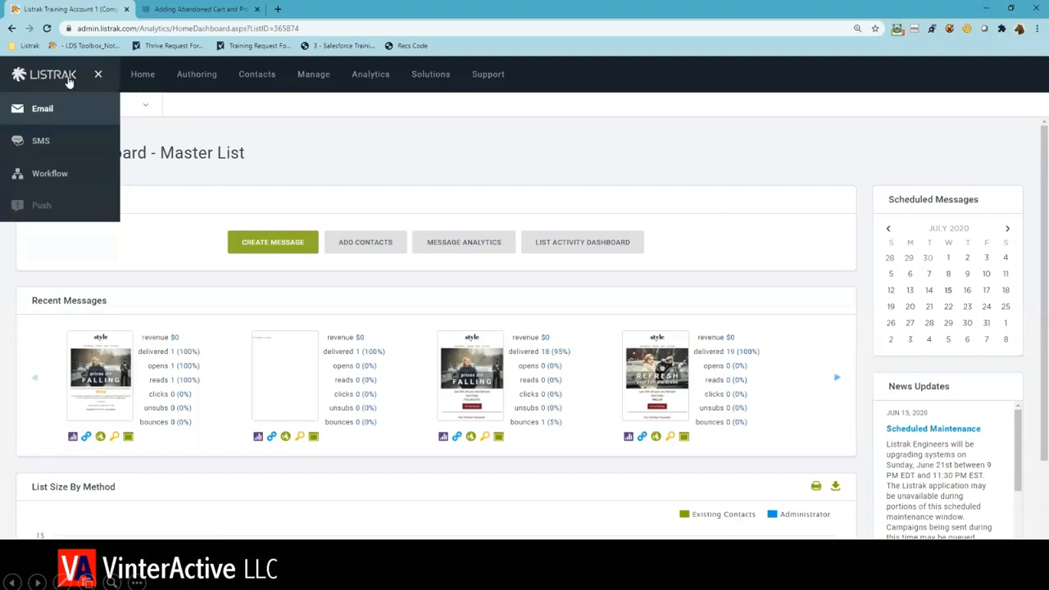
click(43, 173)
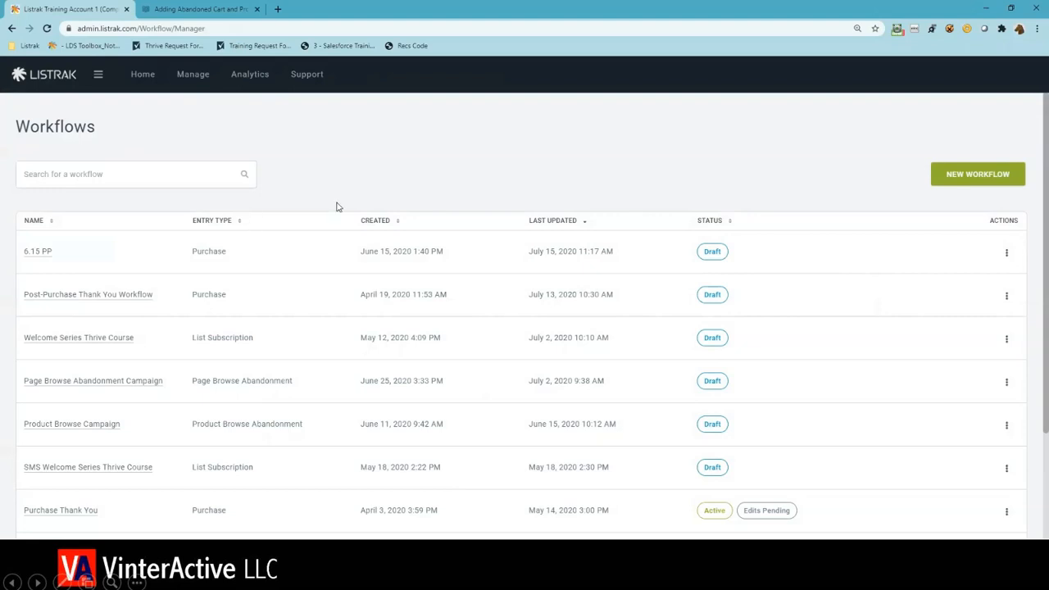
click(950, 182)
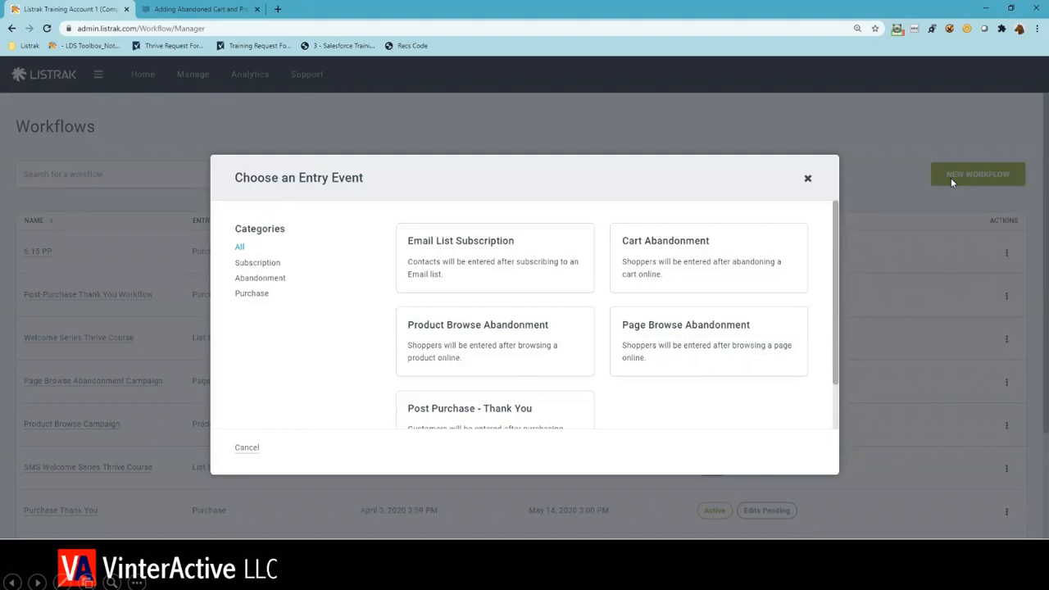
click(785, 248)
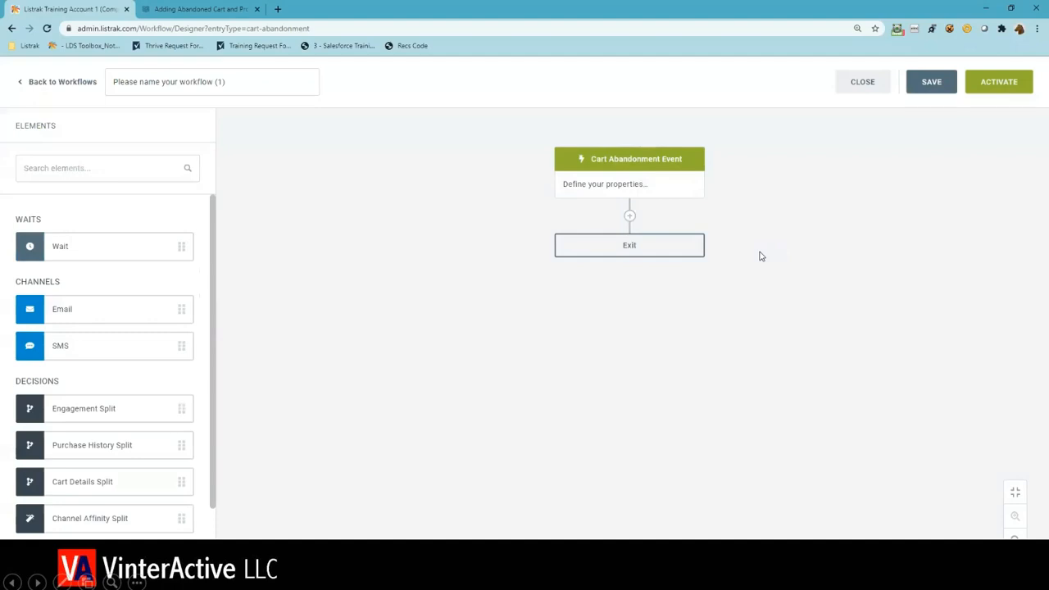
- Name the workflow "SCA Workflow Webinar"
drag(259, 89, 78, 76)
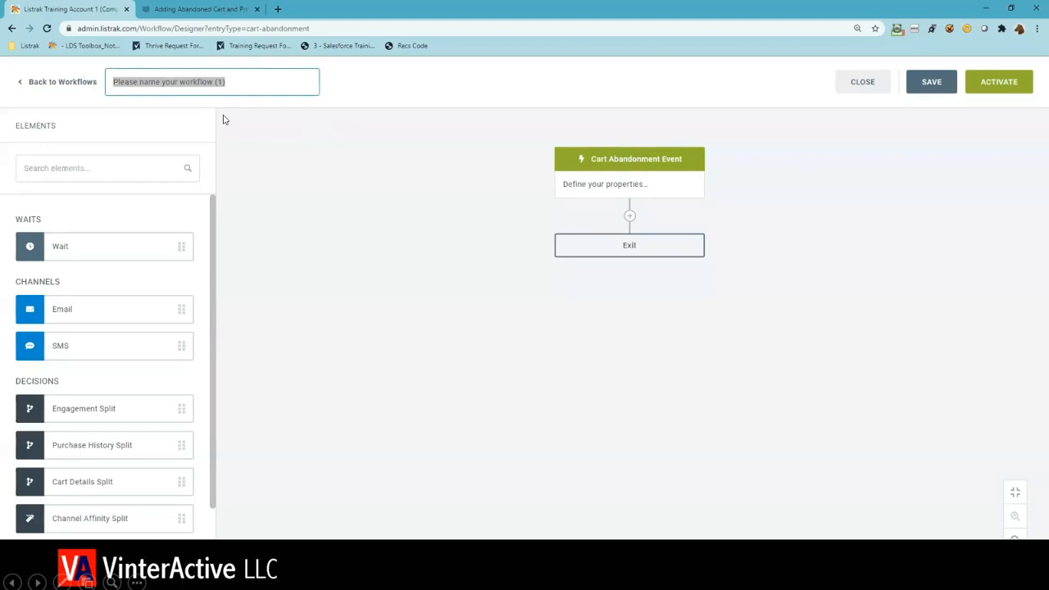
text(SCA )
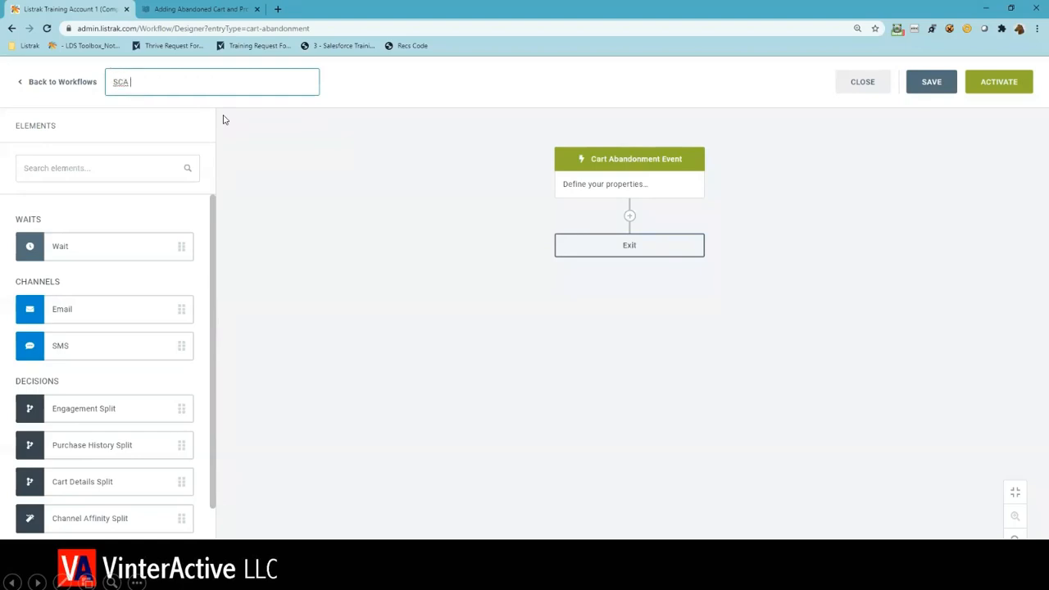
text(Workflow Webinar)
- Set the cart abandonment event's merchant to Listrak Training Account 1 and its re-entry frequency to Custom, every 14 days
click(601, 201)
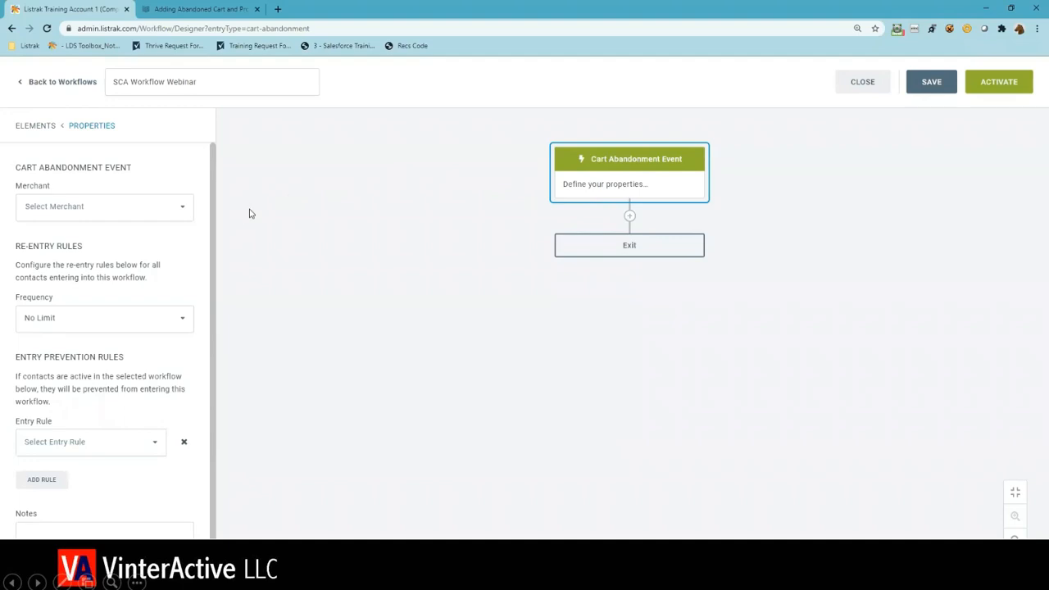
click(187, 217)
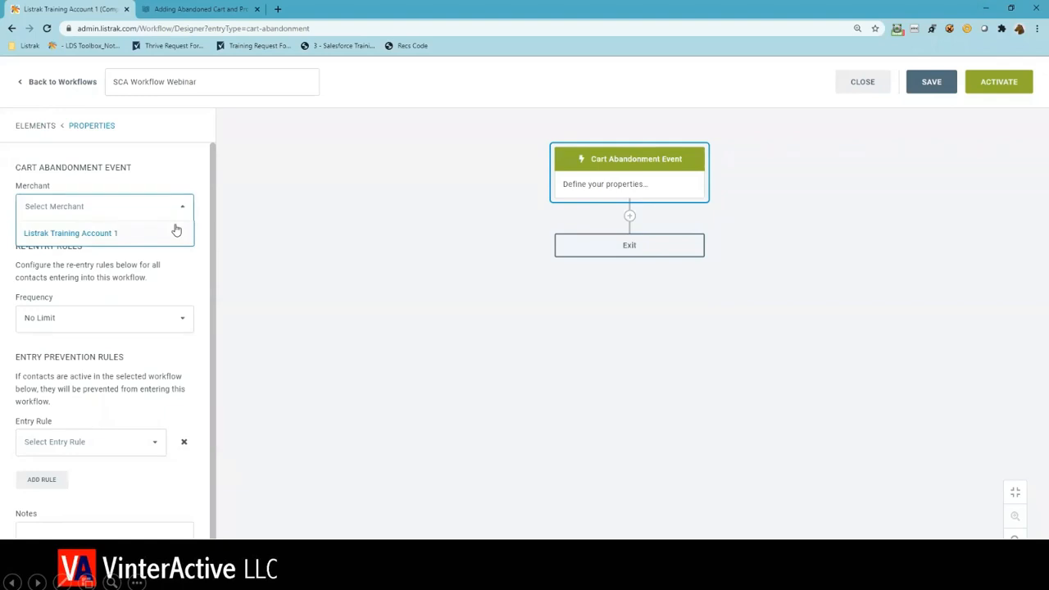
click(176, 231)
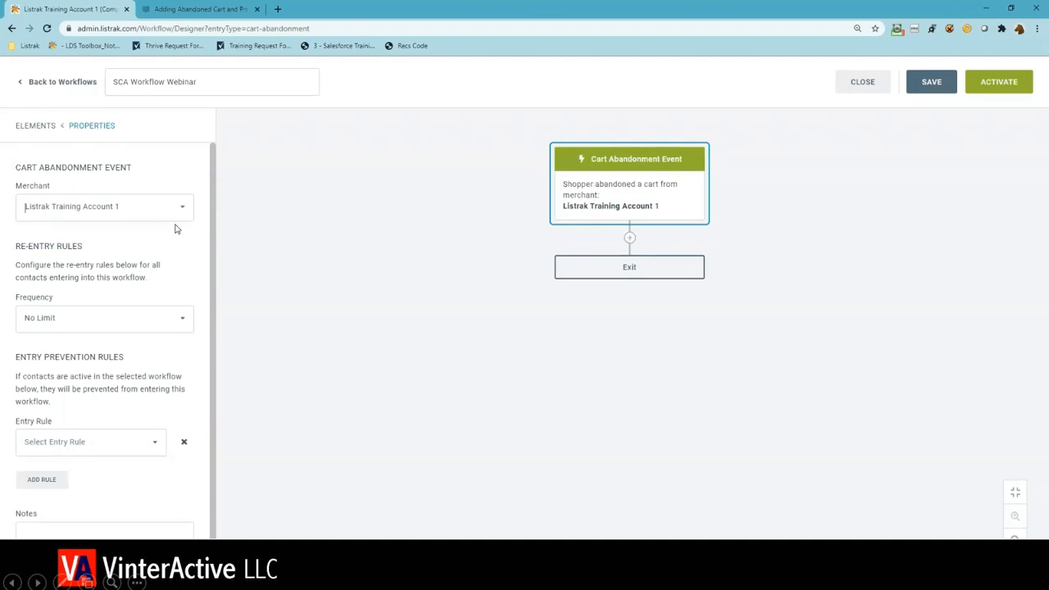
click(37, 328)
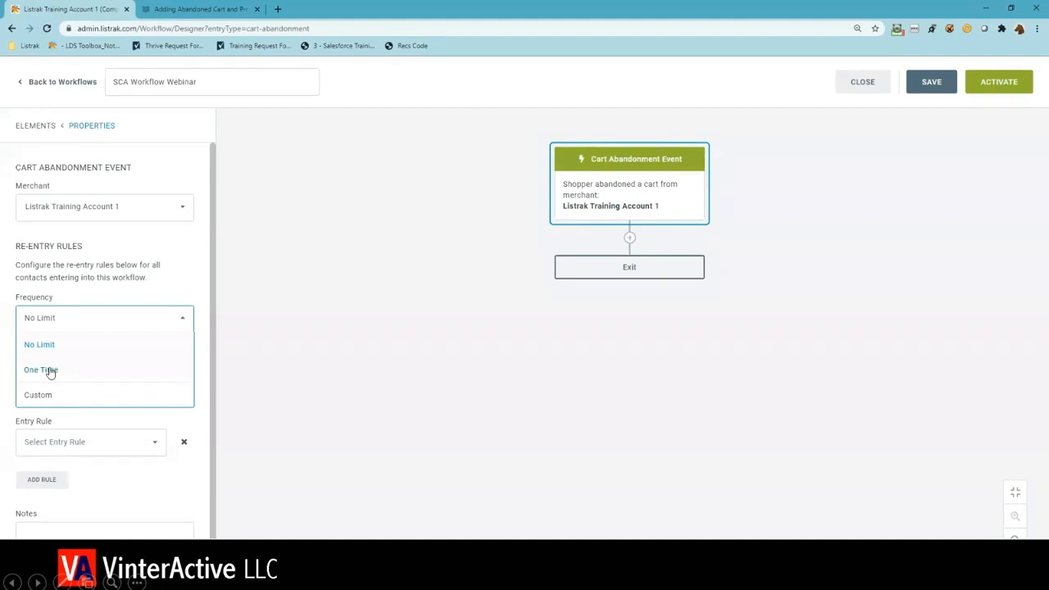
click(47, 395)
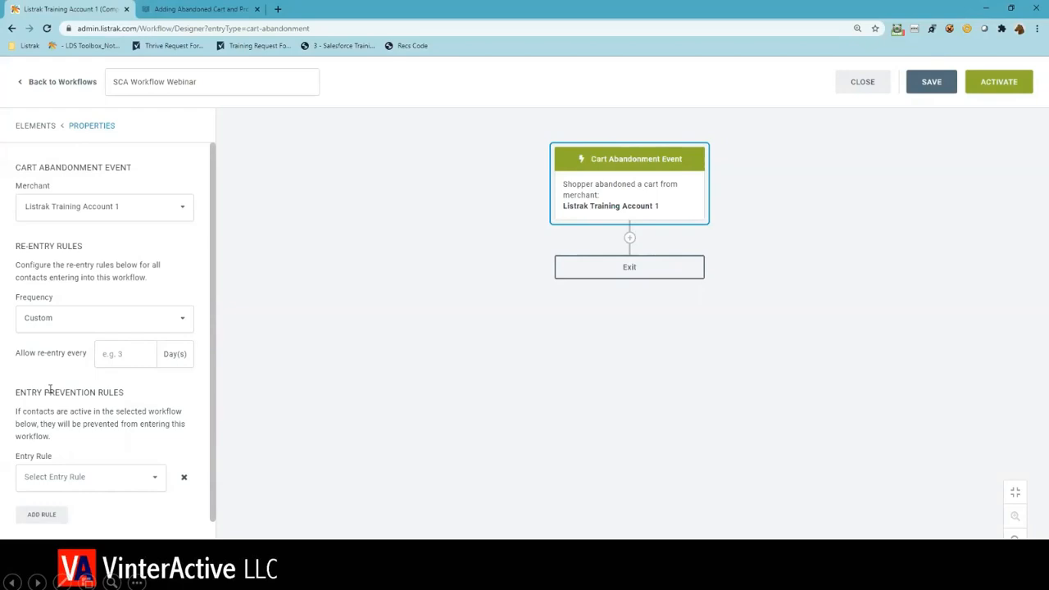
click(141, 360)
text(14)
- Set an entry prevention rule for contacts currently in the Post-Purchase Thank You Workflow
scroll(185, 410, down, 1)
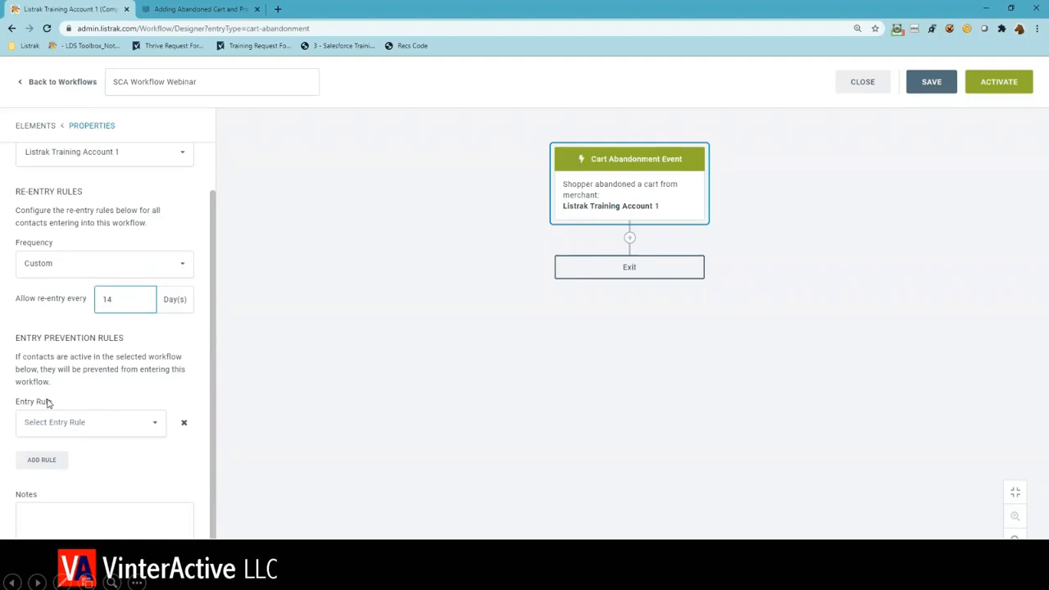
click(101, 426)
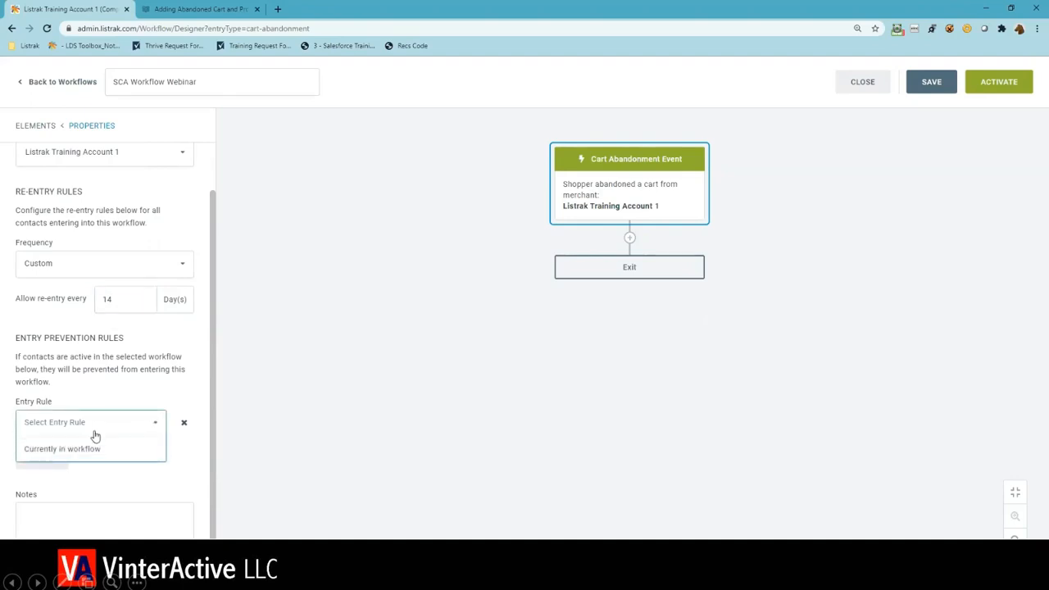
click(83, 451)
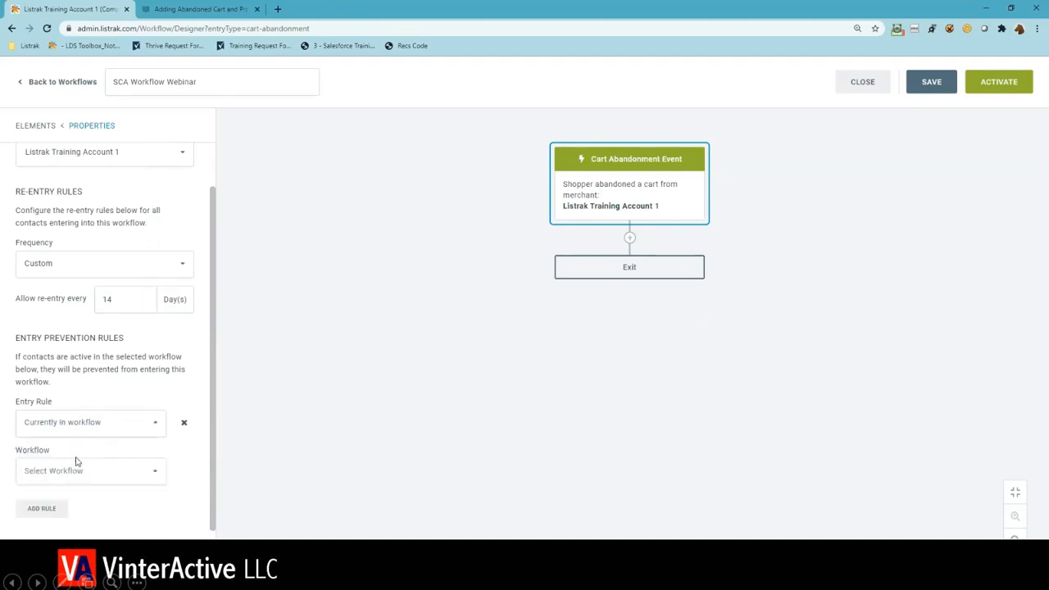
click(77, 470)
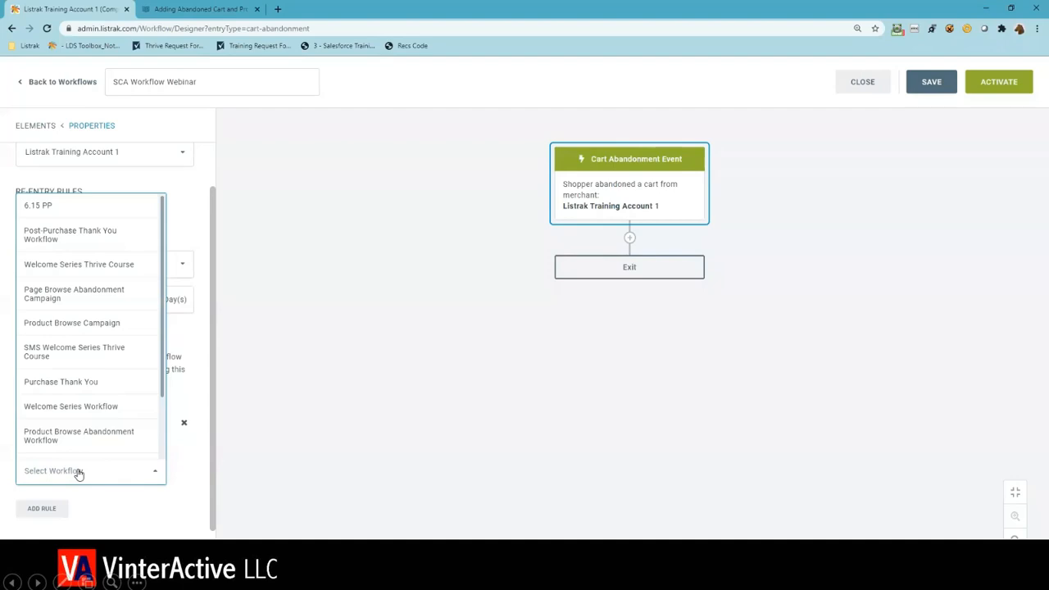
click(72, 241)
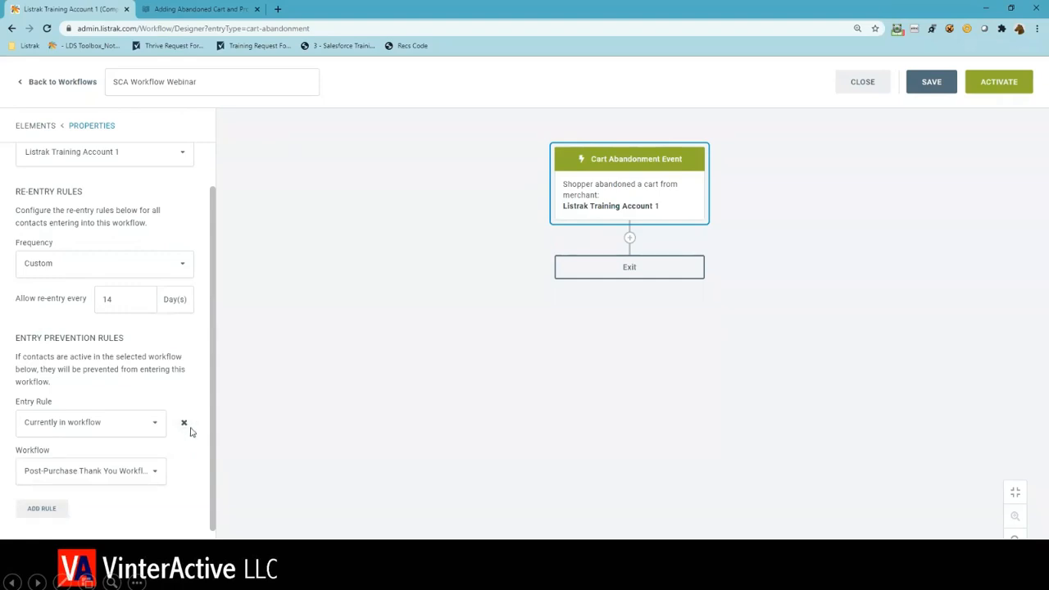
scroll(131, 467, down, 1)
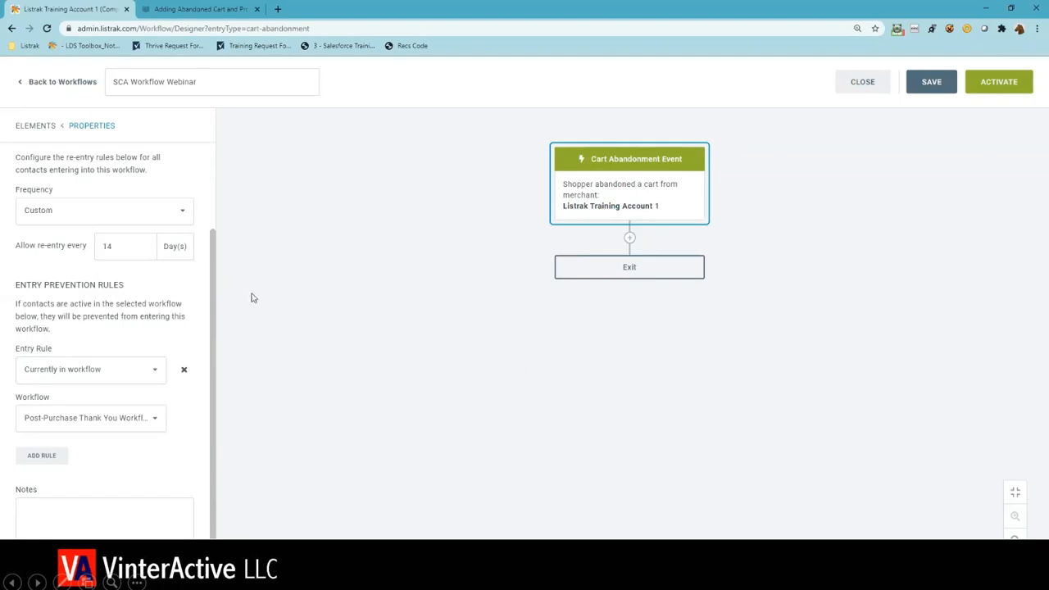
click(136, 251)
- Set Purchase as an additional exit event for the workflow, with Listrak Training Account 1 as the merchant
click(595, 279)
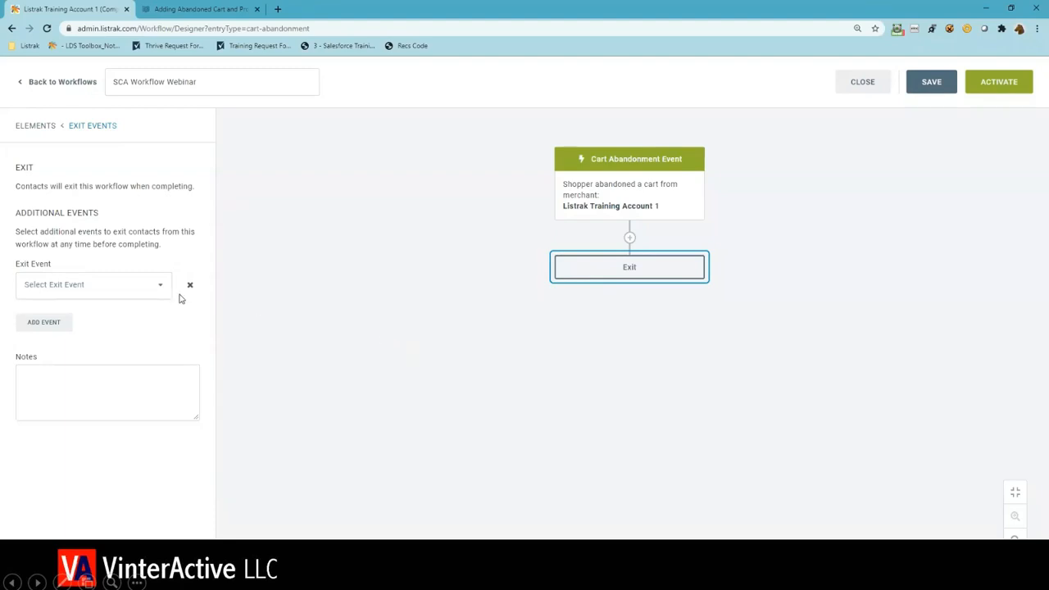
click(146, 290)
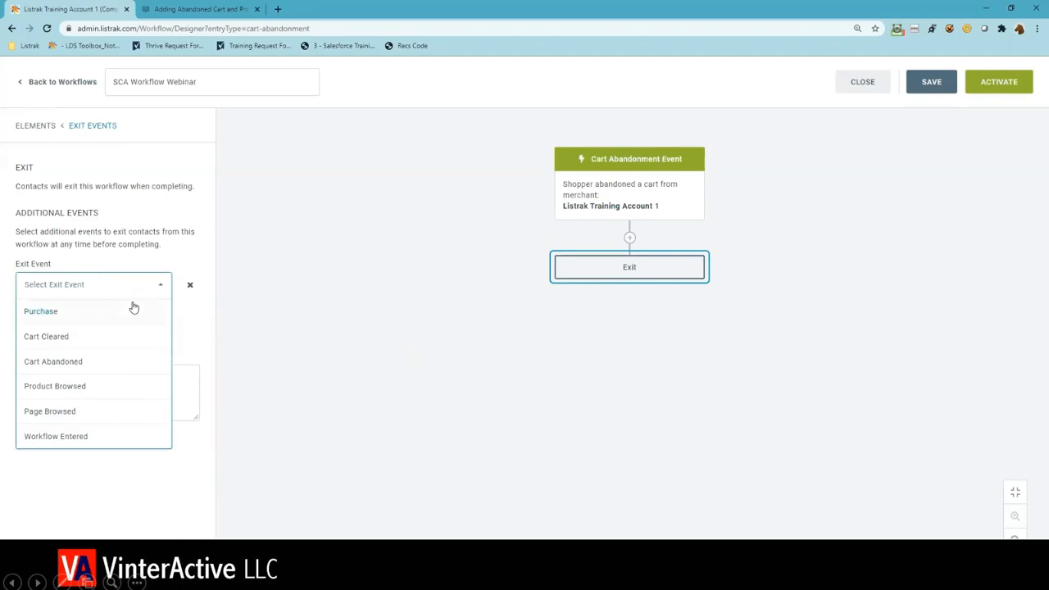
click(134, 309)
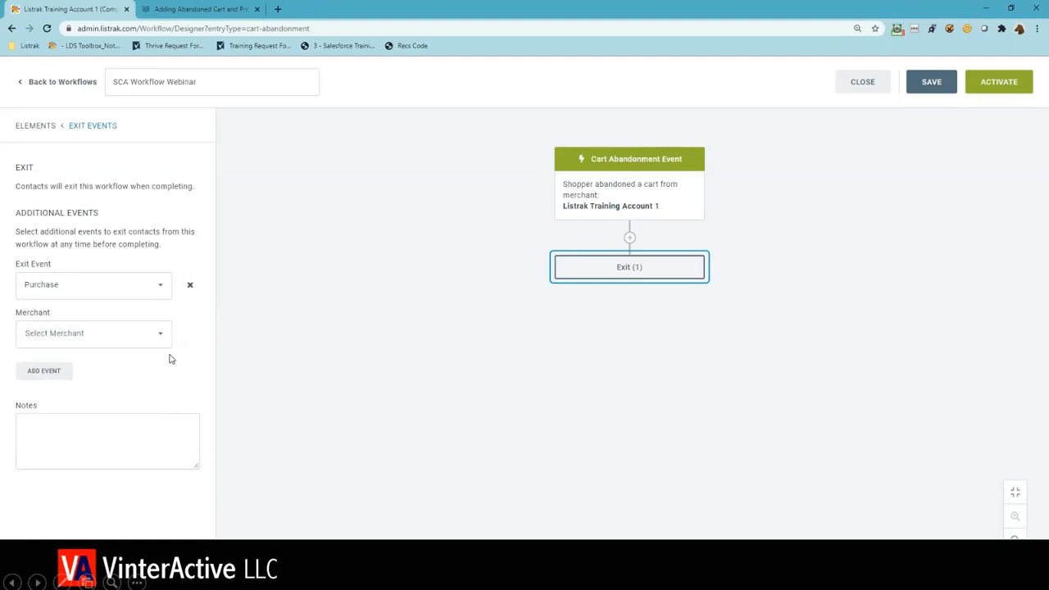
click(159, 333)
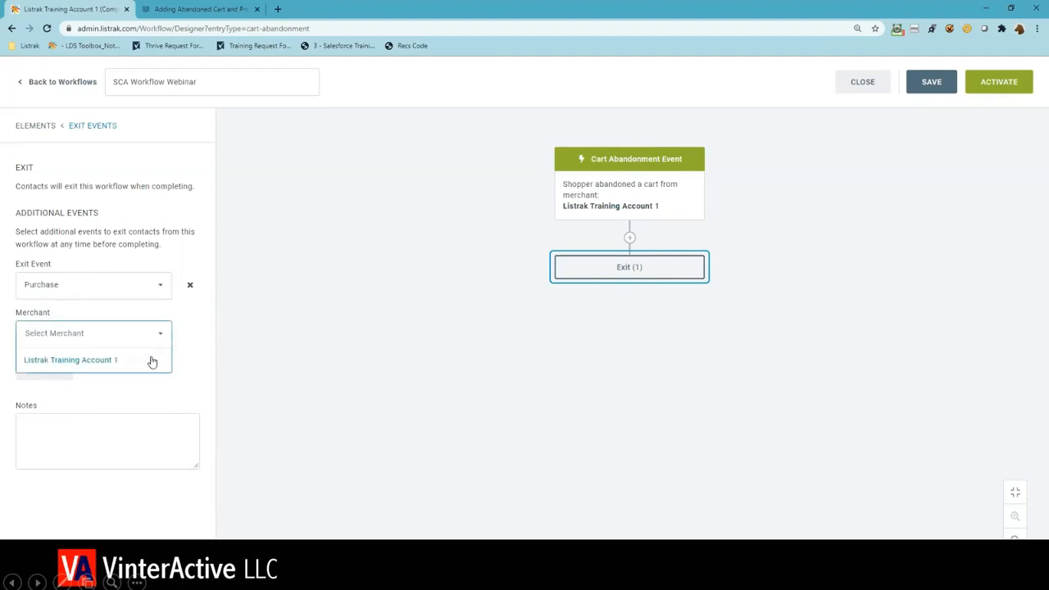
click(152, 361)
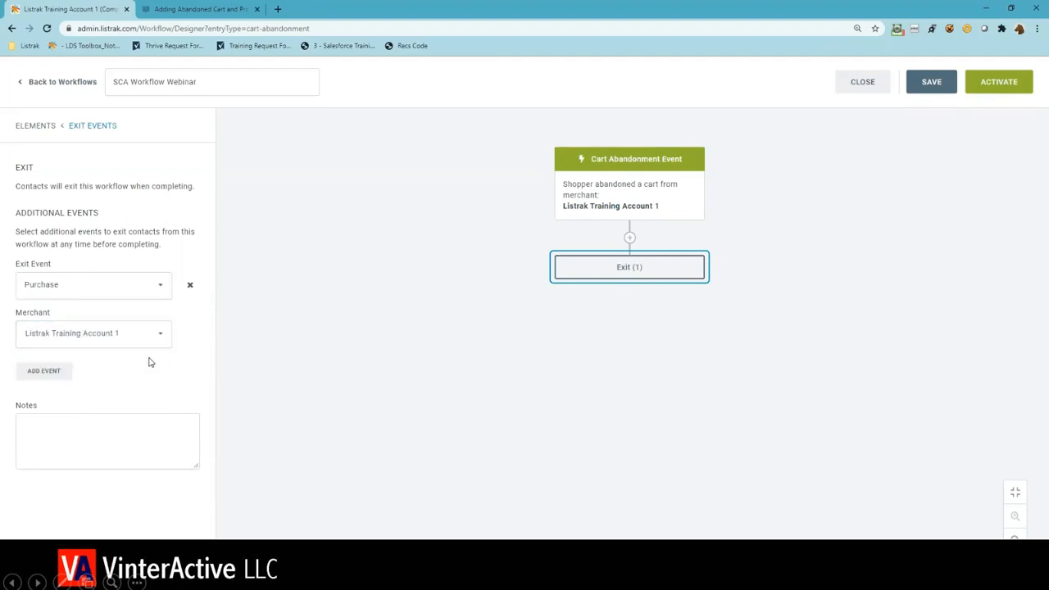
- Add a second exit event, Cart Cleared, with Listrak Training Account 1 as the merchant
click(51, 375)
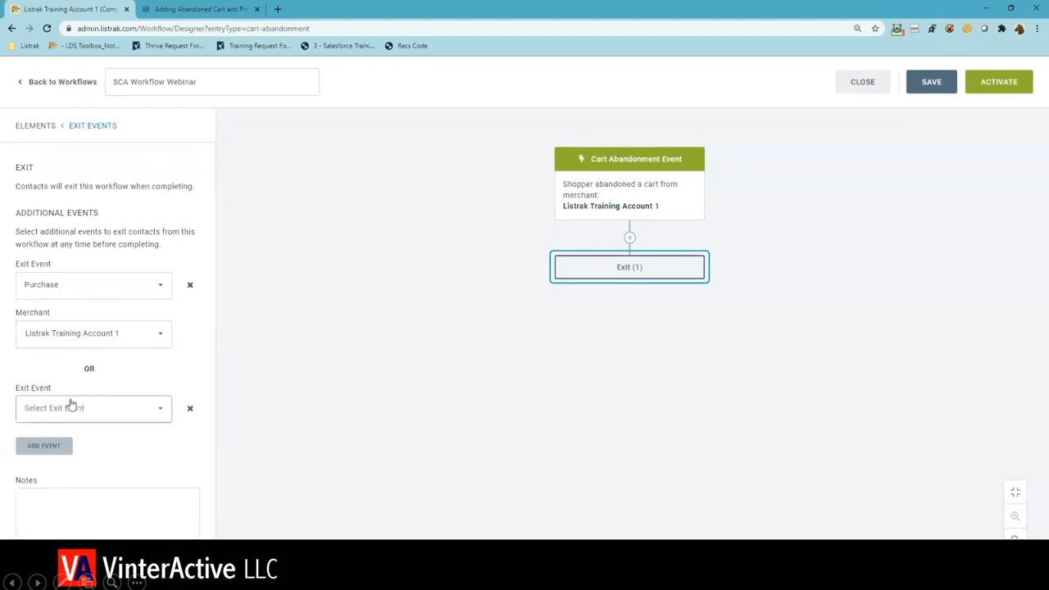
click(72, 407)
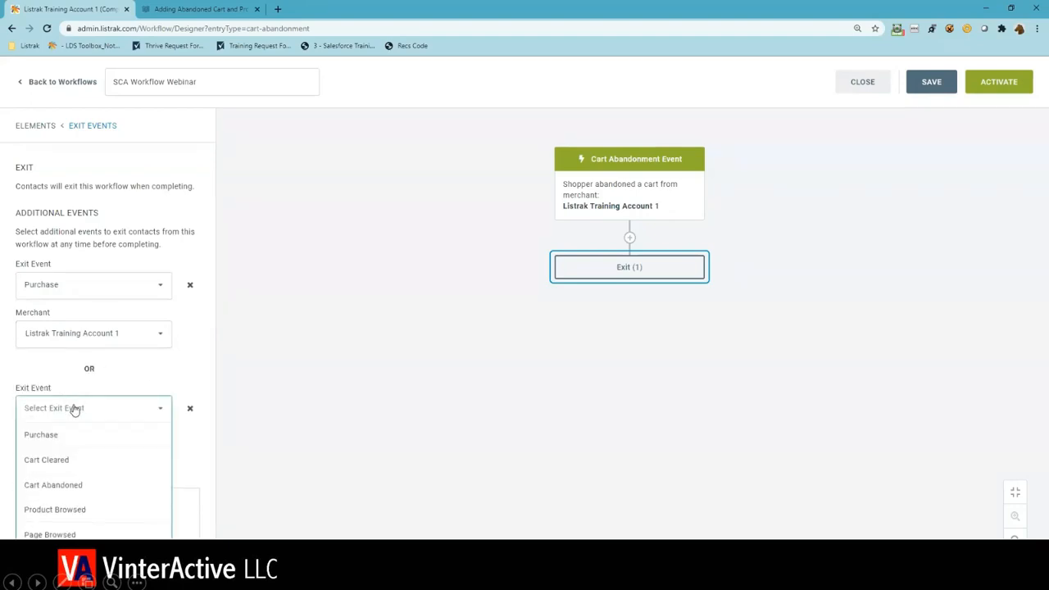
click(77, 458)
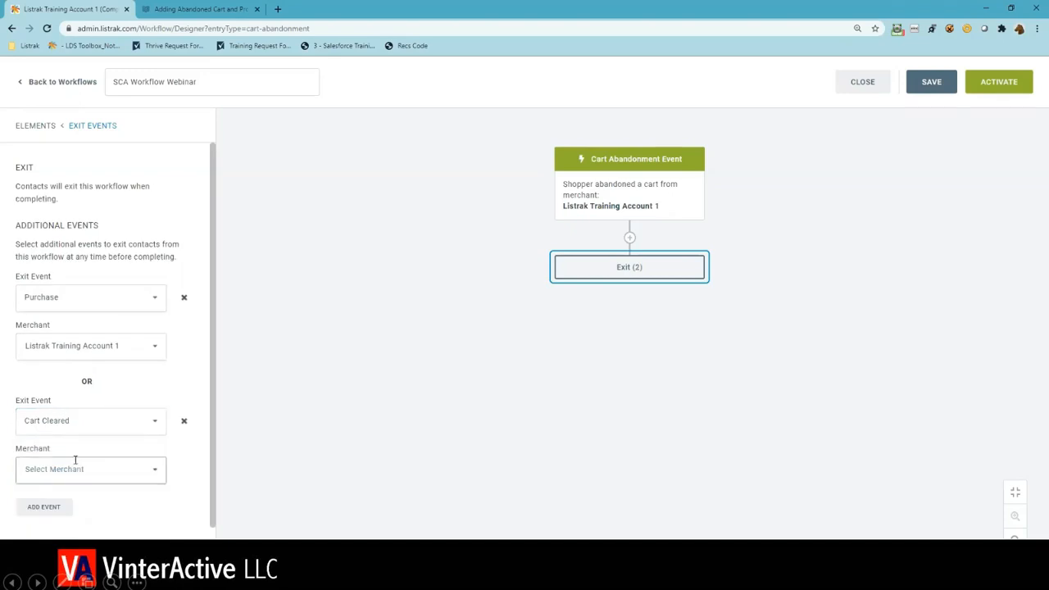
click(76, 471)
click(81, 493)
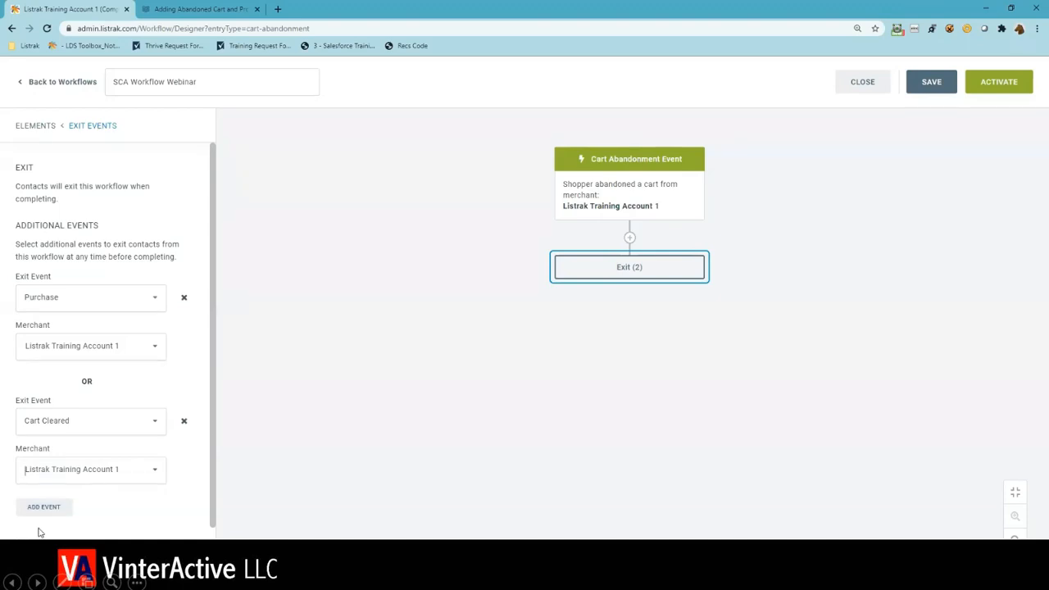
click(264, 484)
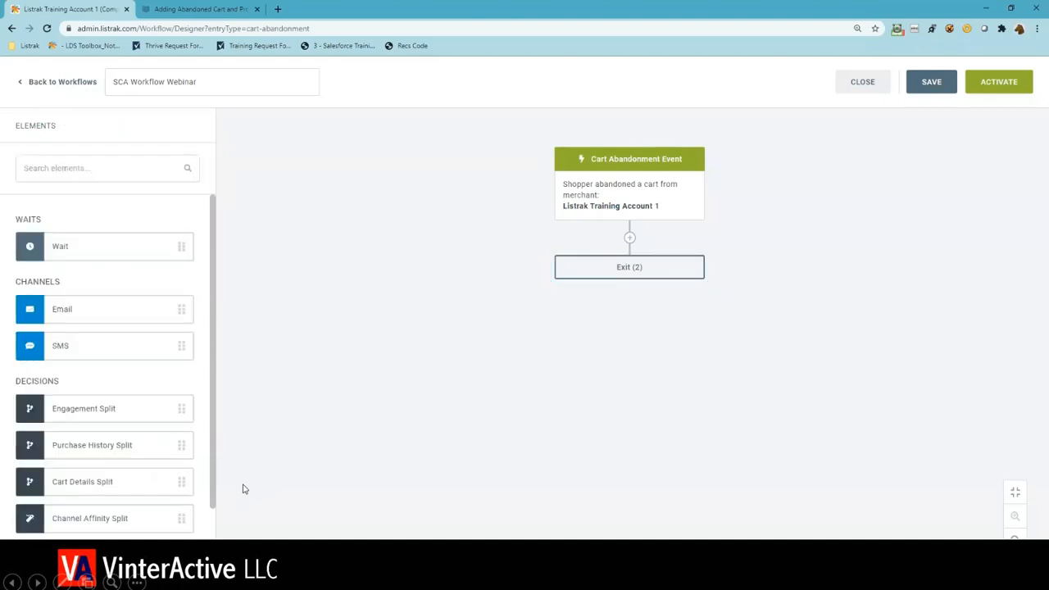
- Add a Wait element after the cart abandonment event and set its duration to 1 hour
drag(129, 257, 603, 238)
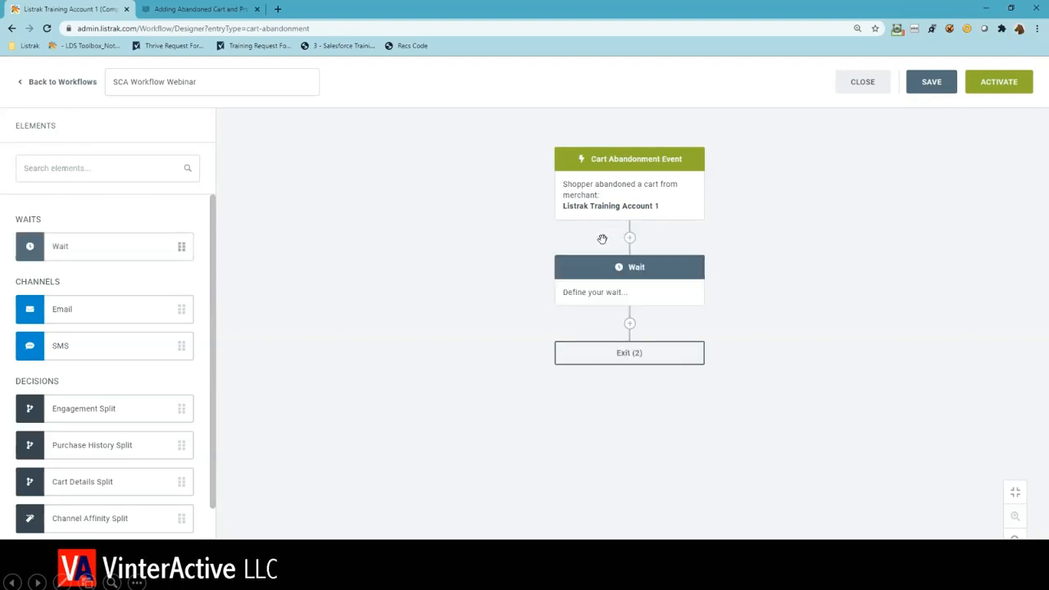
click(621, 272)
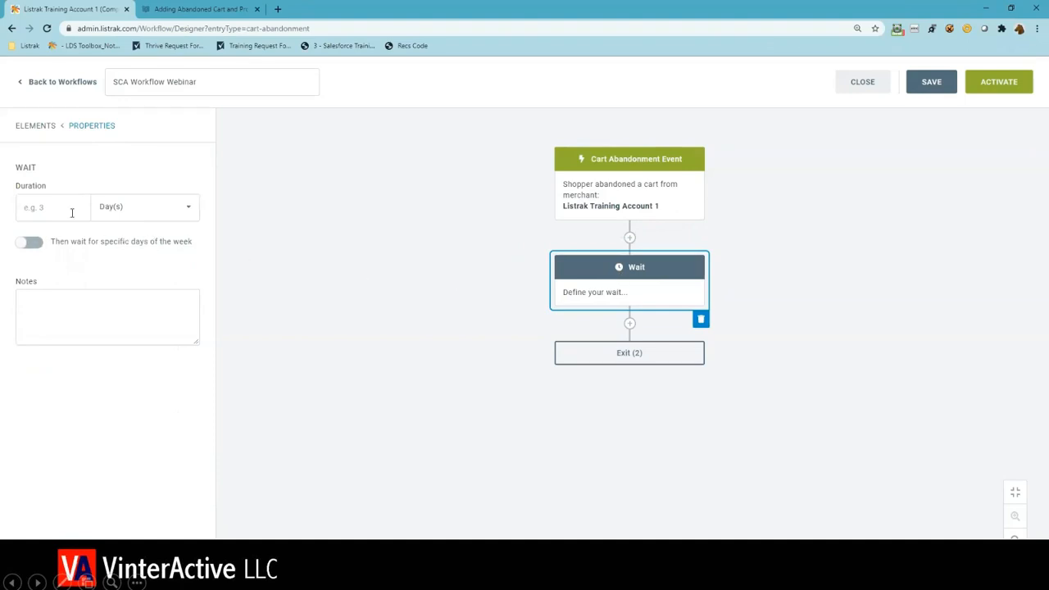
click(67, 210)
text(1)
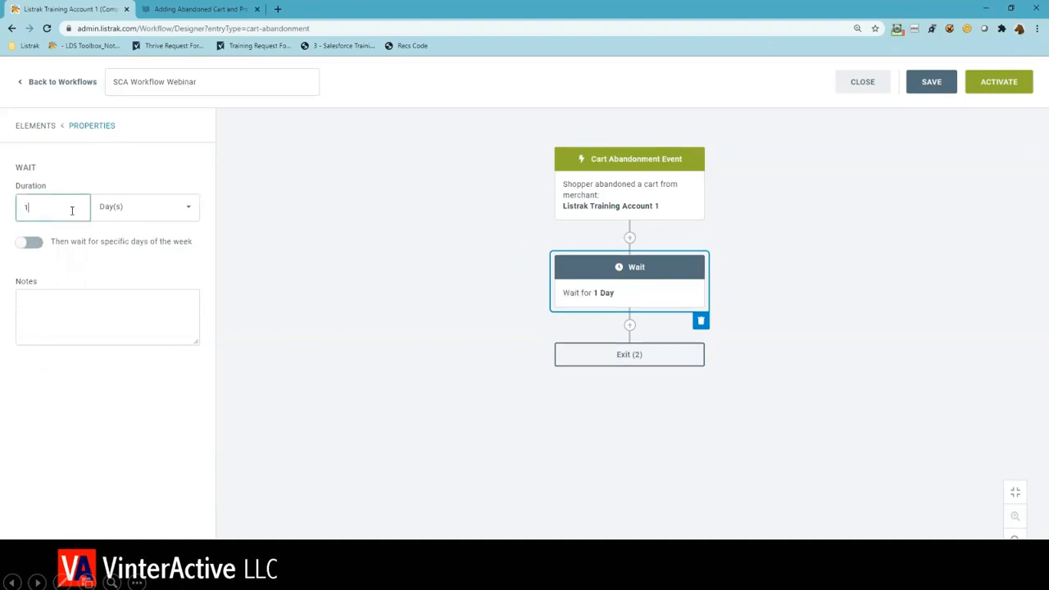
click(100, 214)
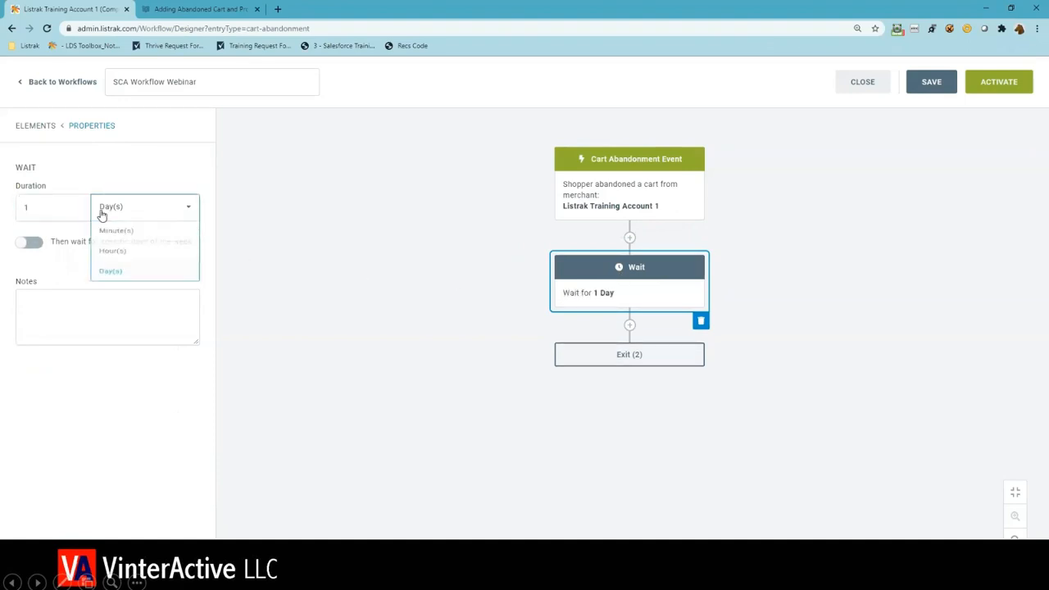
click(110, 260)
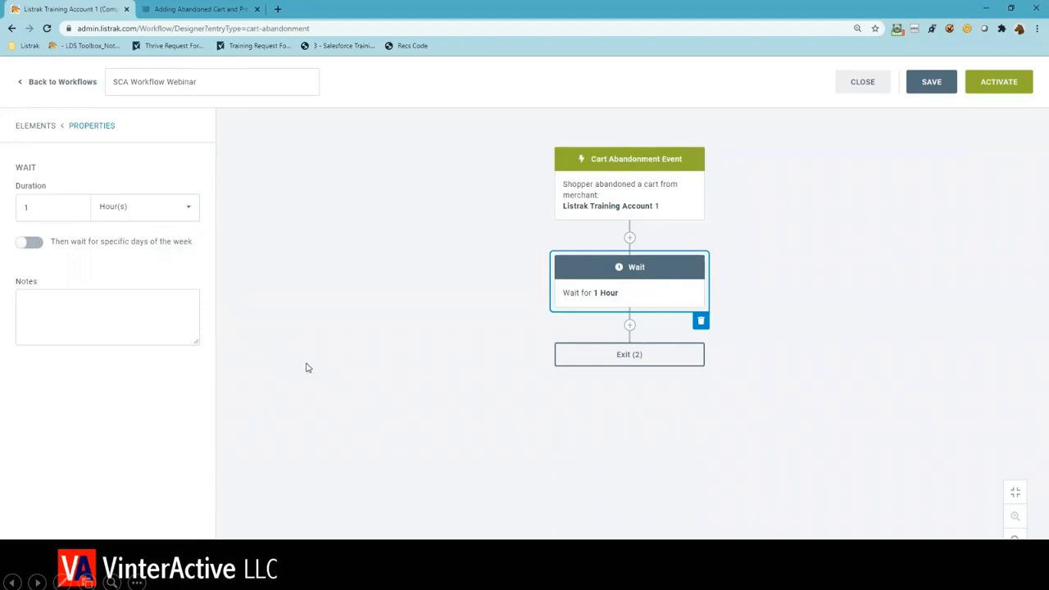
click(304, 370)
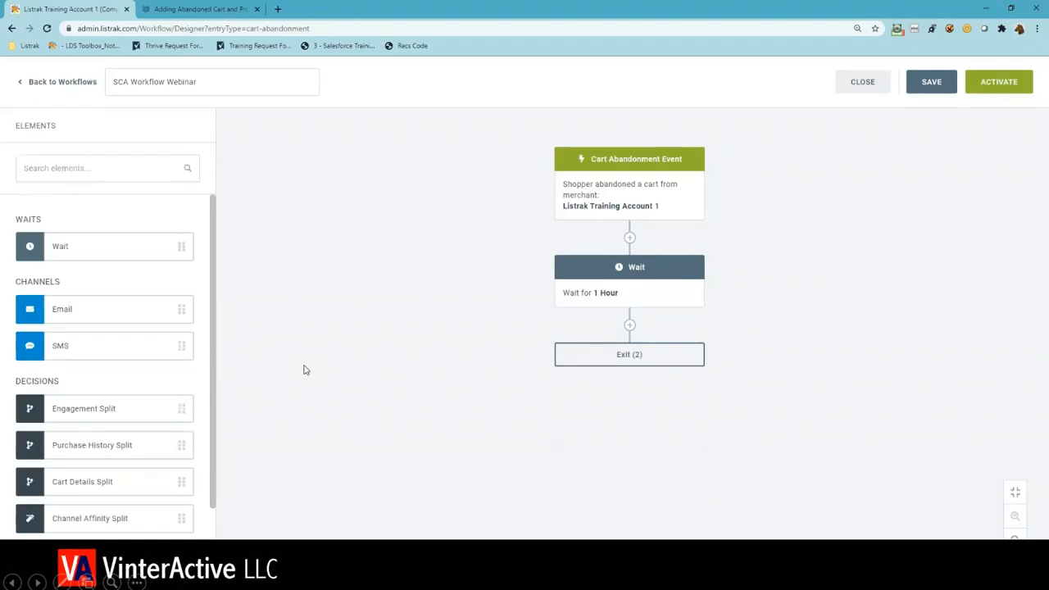
- Add an Email element after the 1-hour wait, name it "SCA Message 1" and assign the Abandonment list
drag(159, 308, 631, 327)
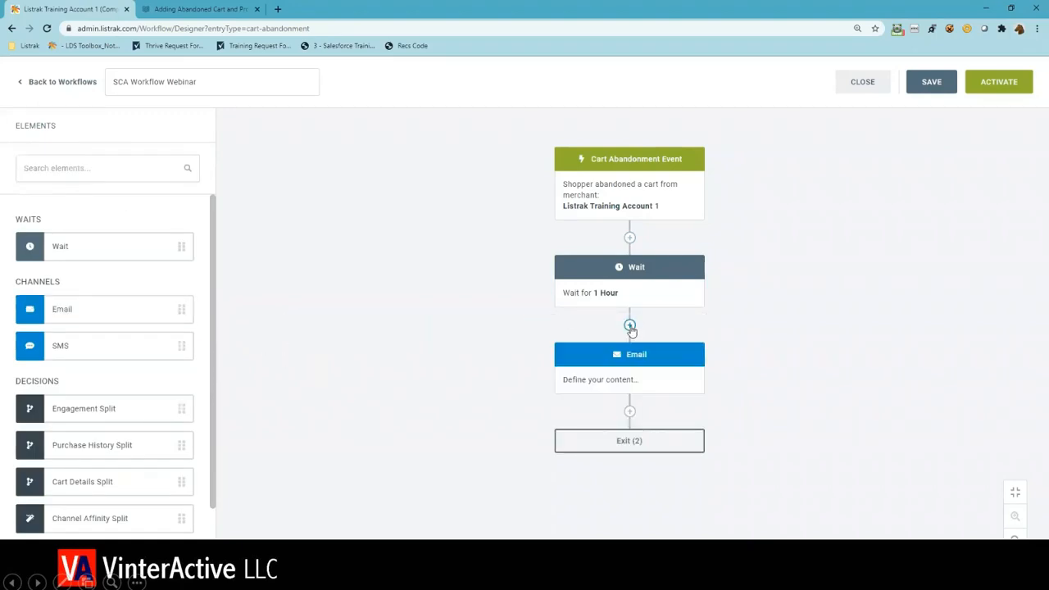
click(625, 355)
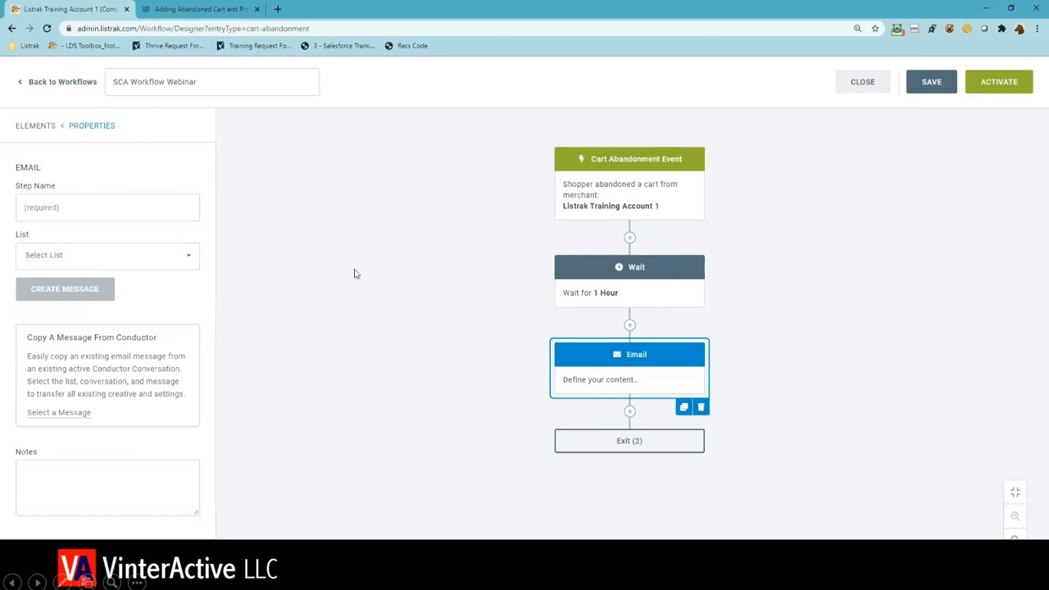
click(196, 213)
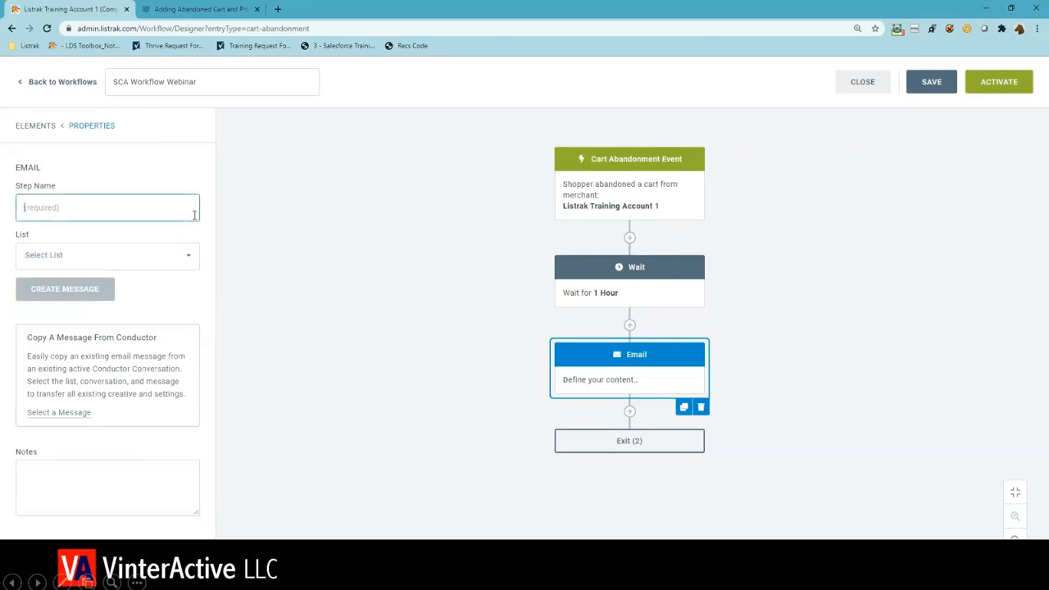
text(SCA Message 1)
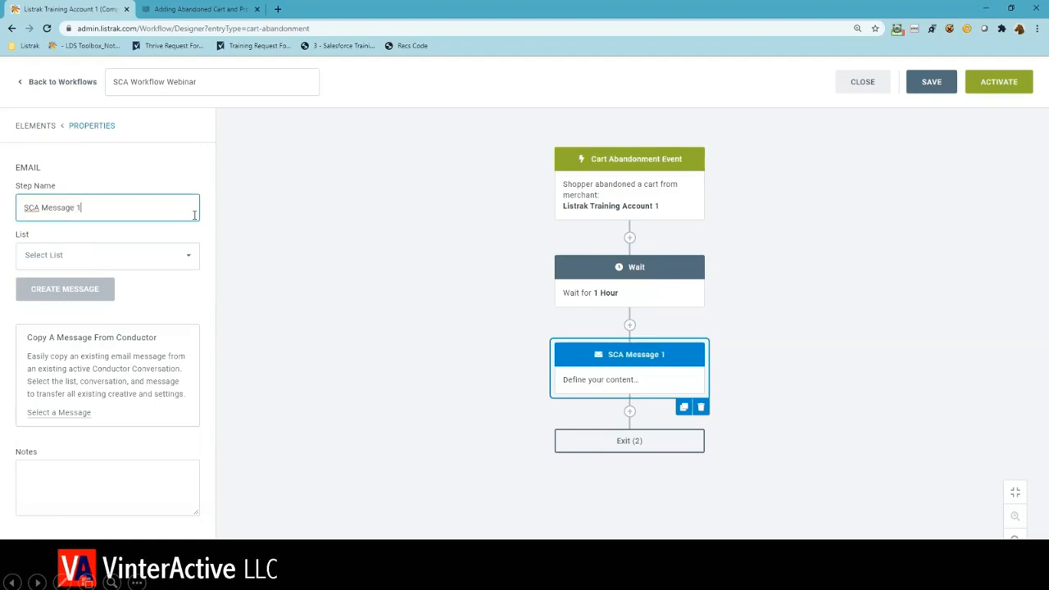
click(82, 260)
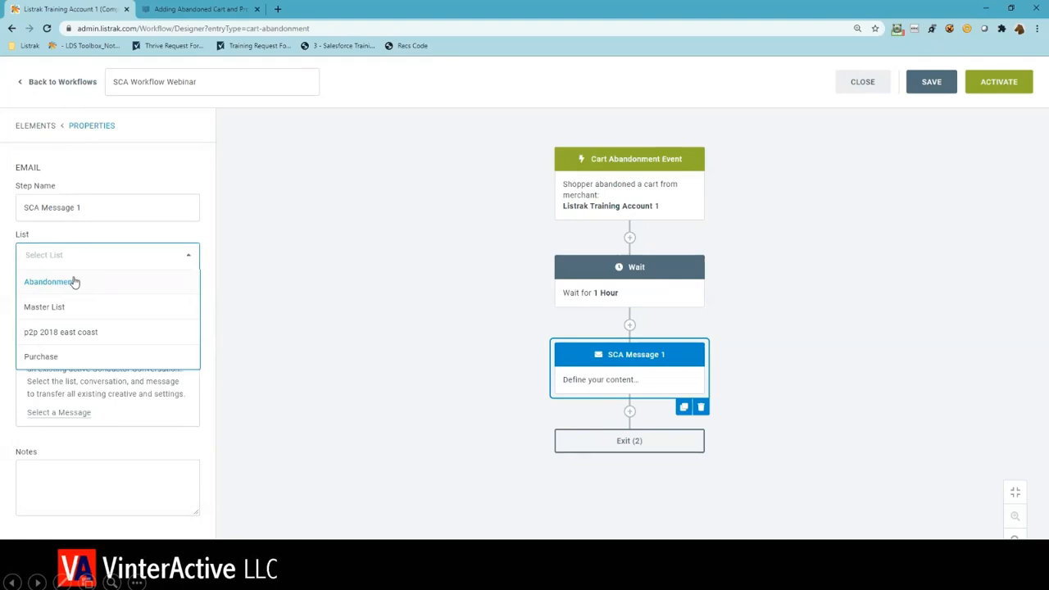
click(74, 282)
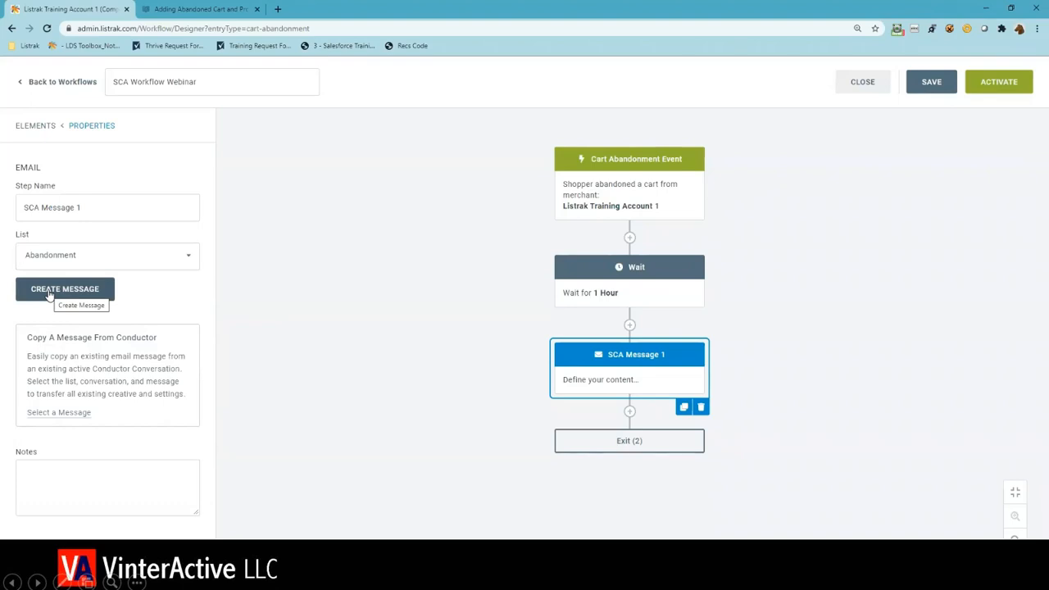
- Copy the Conductor message "We saw you checking these out" from the Shopping Cart Abandonment Campaign into SCA Message 1
click(53, 413)
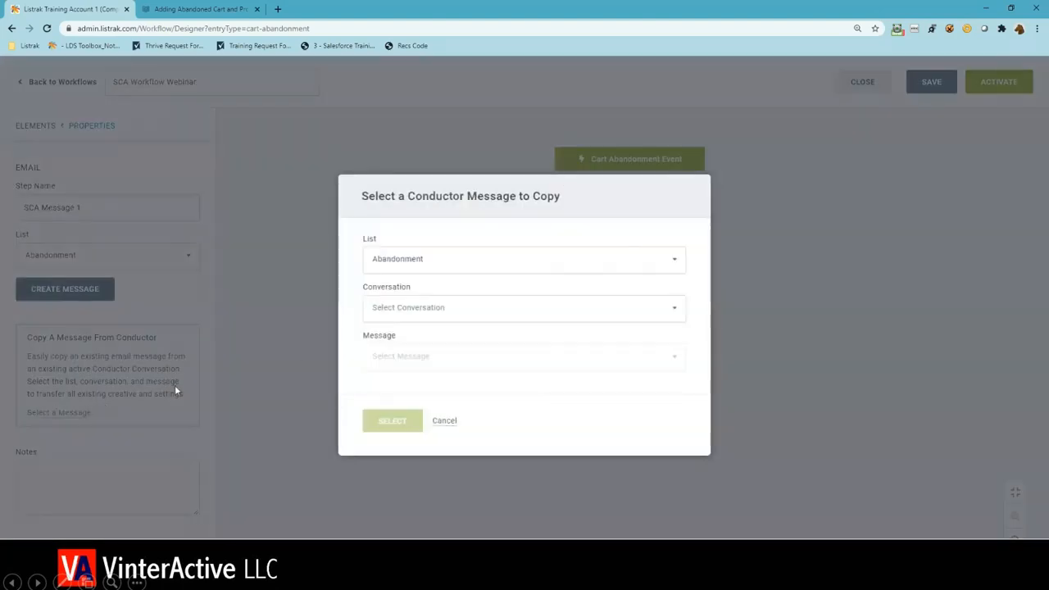
click(399, 284)
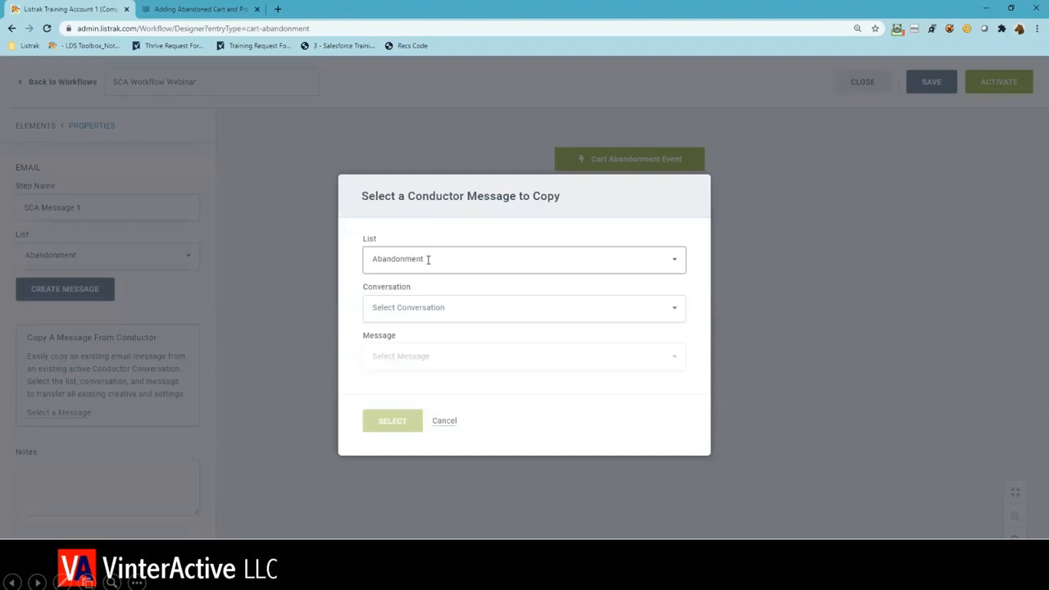
click(443, 307)
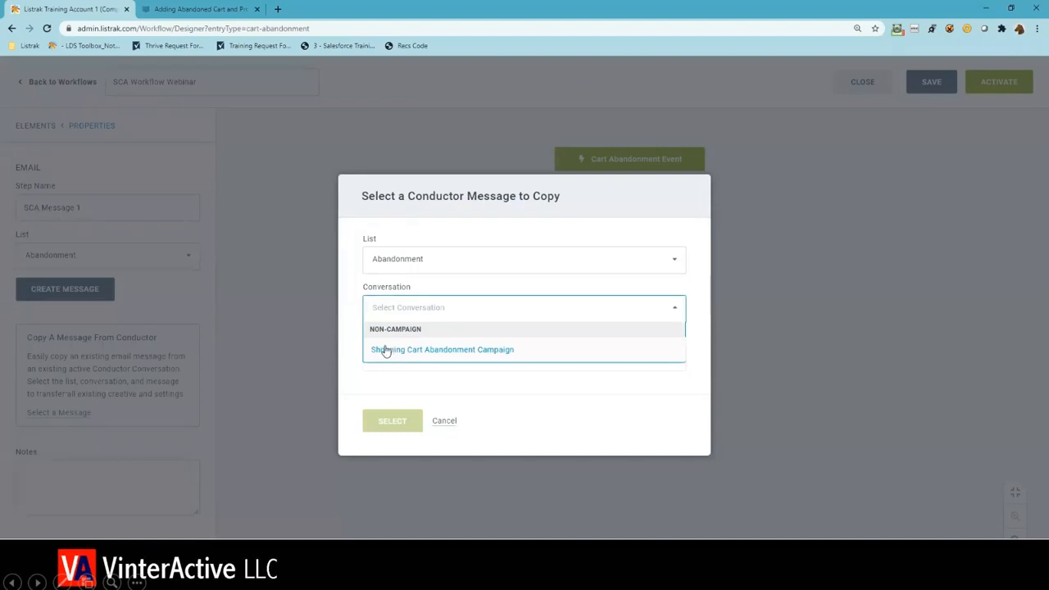
click(385, 350)
click(386, 352)
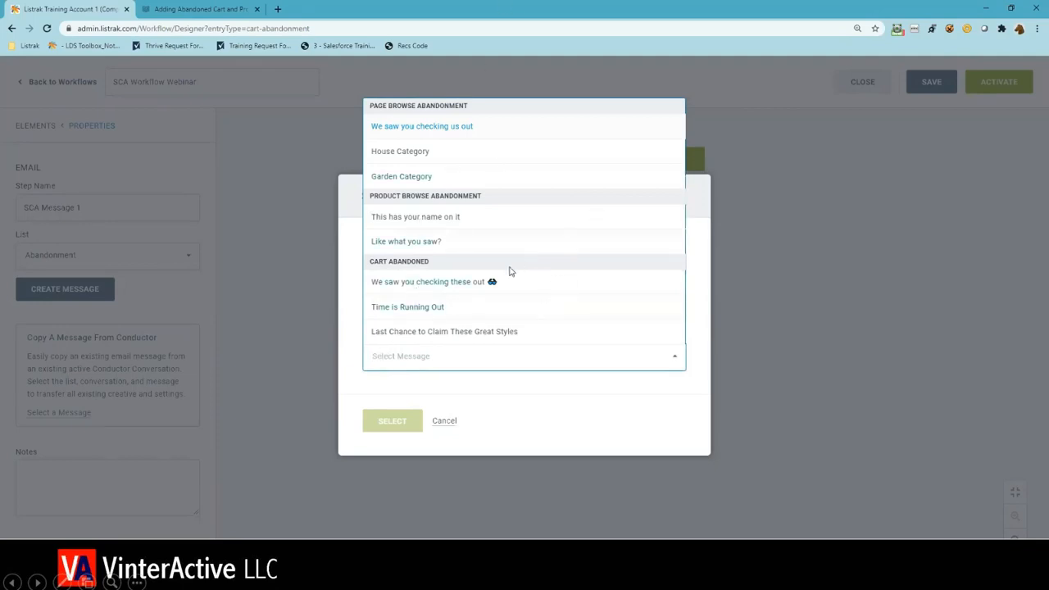
click(408, 283)
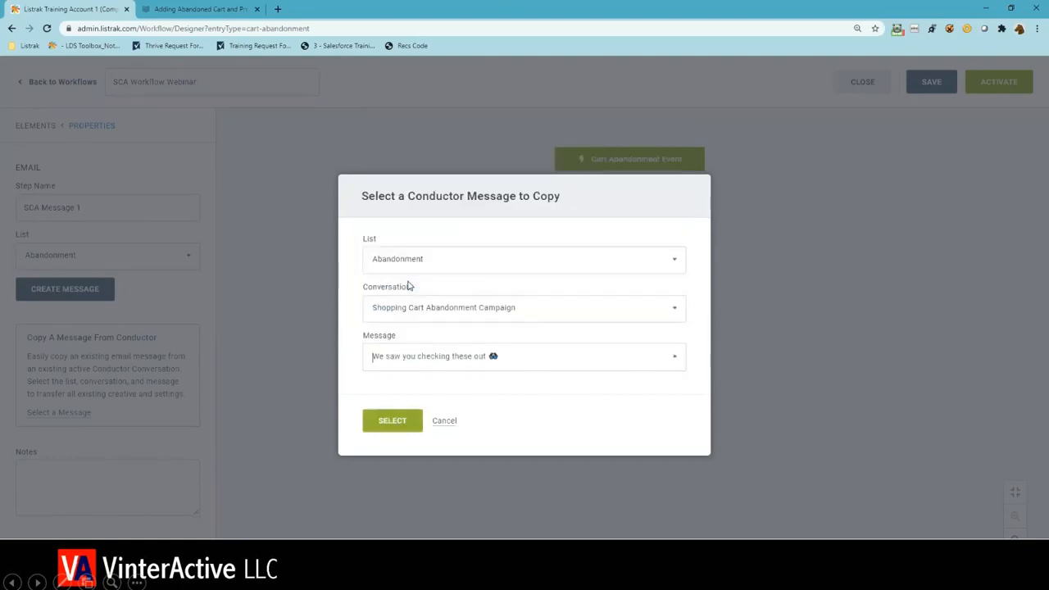
click(394, 422)
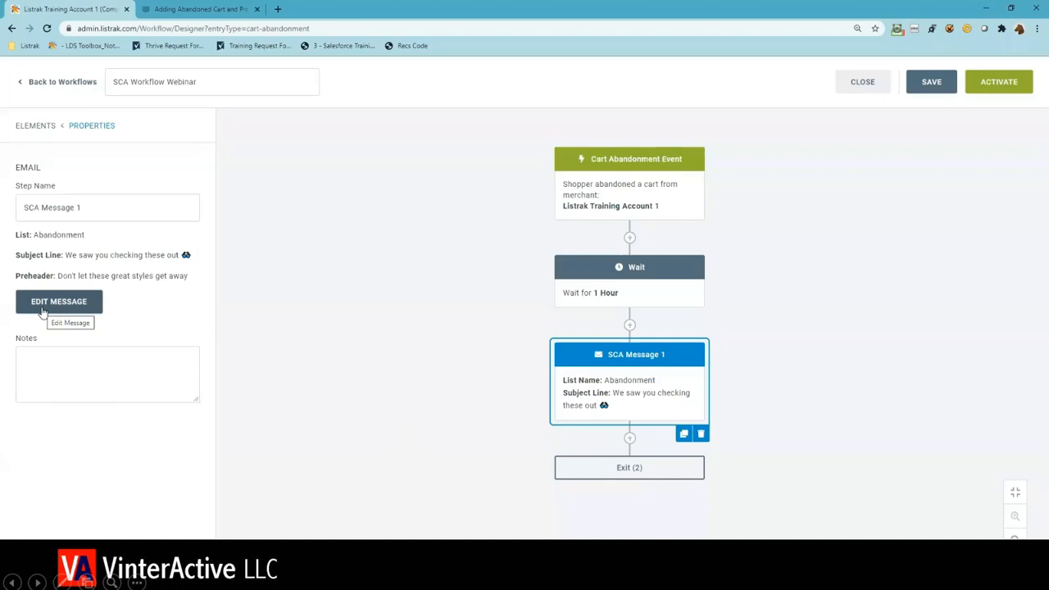
click(276, 402)
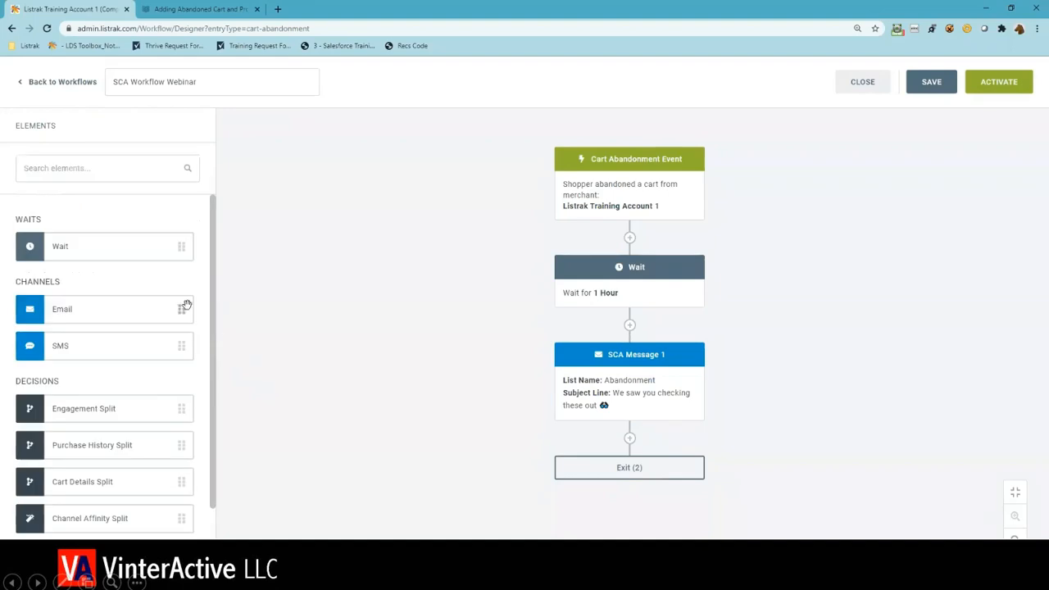
- Add a Wait element after SCA Message 1 and set its duration to 2 days
scroll(66, 213, down, 1)
scroll(78, 223, up, 1)
drag(85, 242, 631, 441)
click(630, 477)
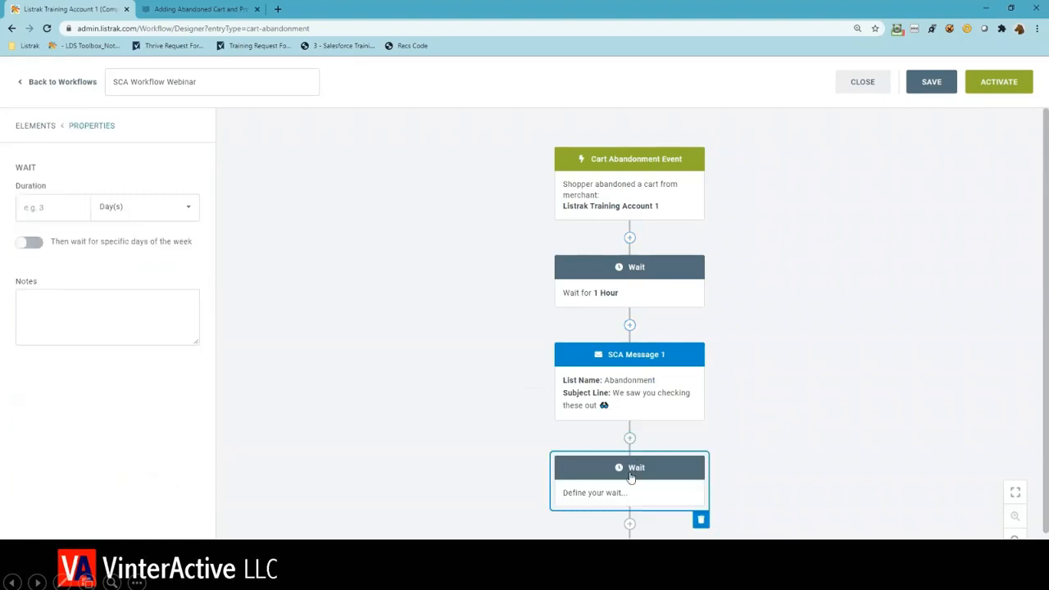
click(25, 207)
text(2)
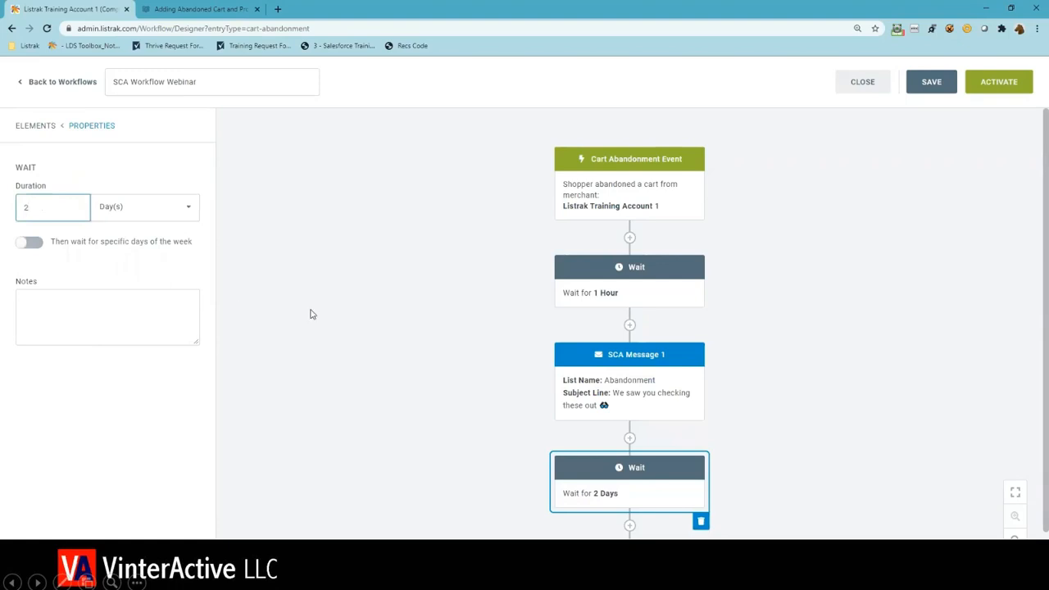
click(309, 315)
- Add an Email element after the 2-day wait, name it "SCA Message 2" and assign the Abandonment list
drag(155, 307, 631, 512)
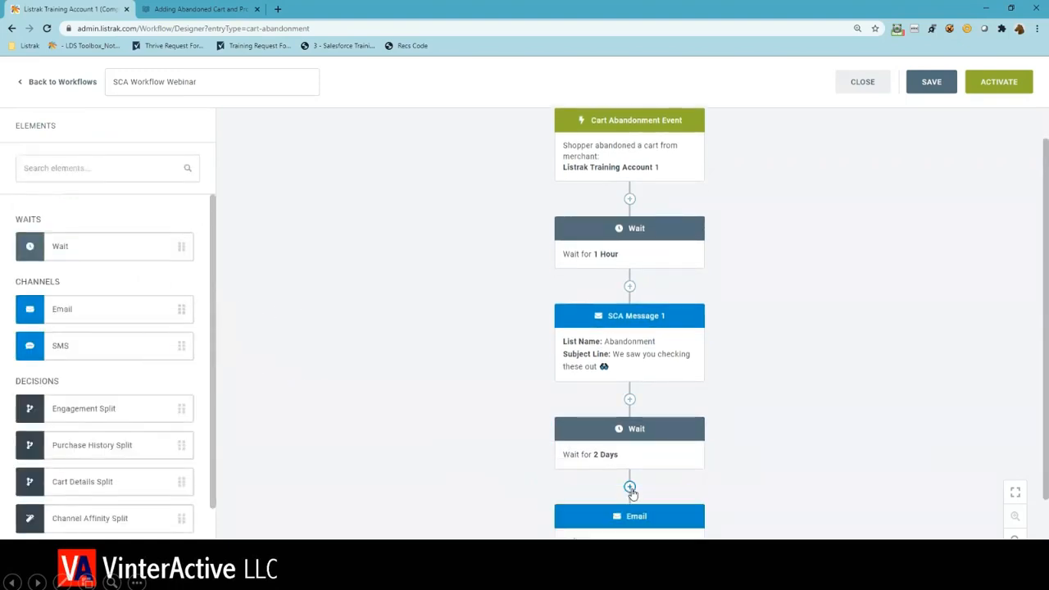
click(134, 211)
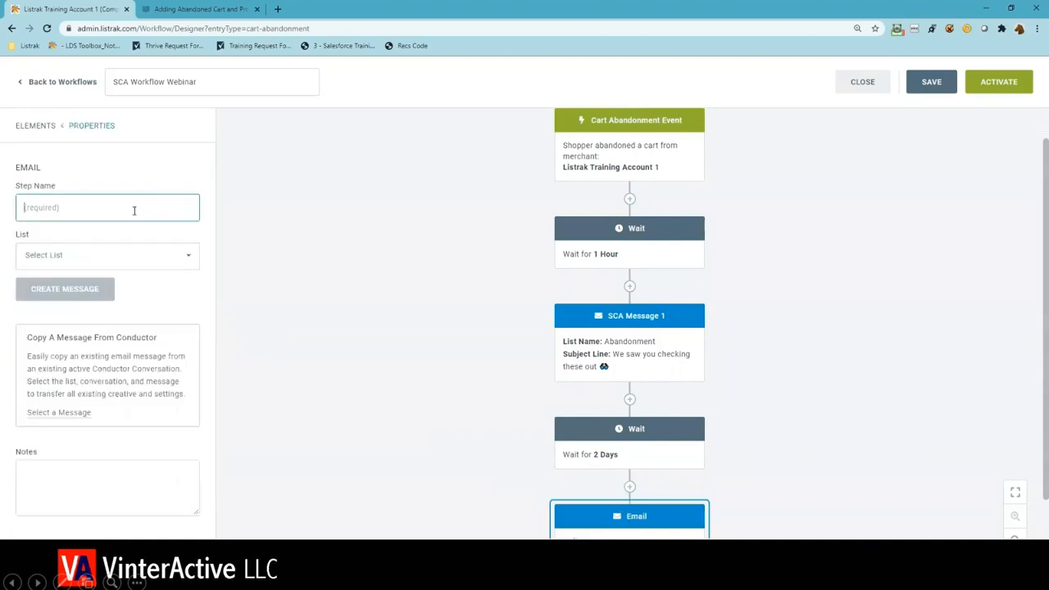
text(SCA Message 2)
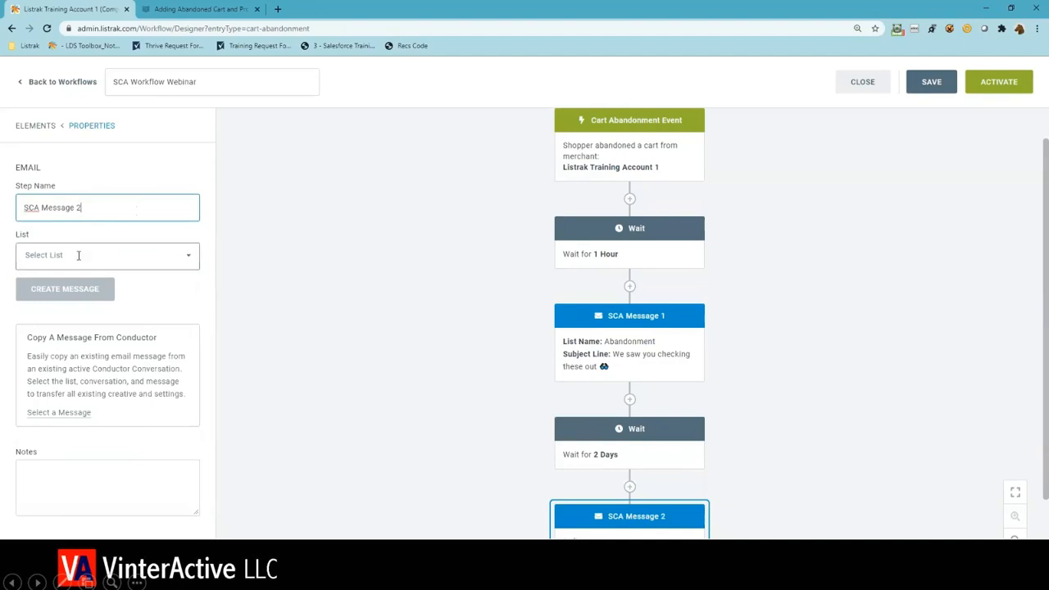
click(78, 255)
click(78, 282)
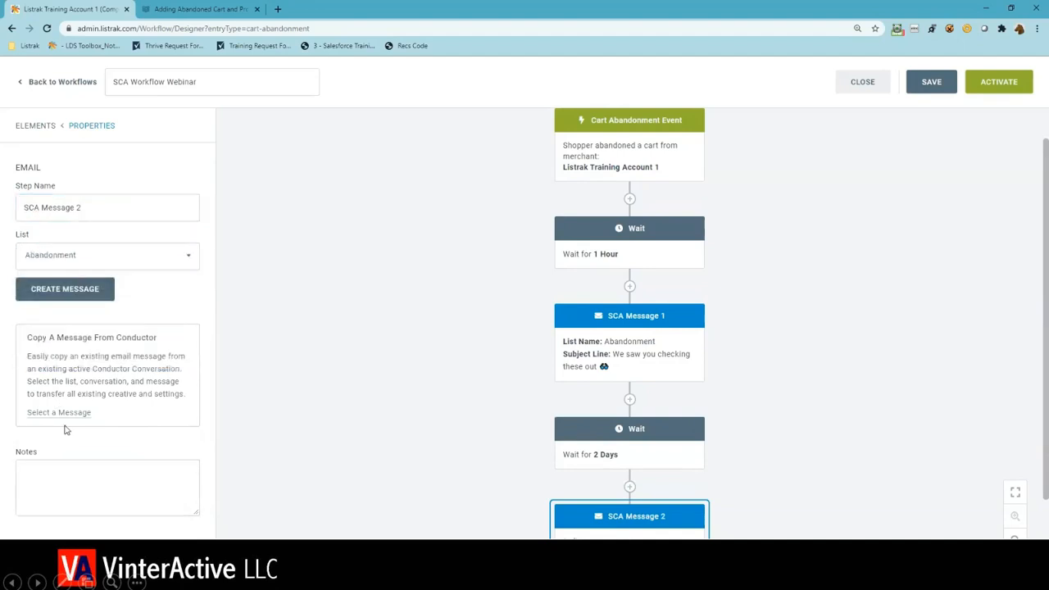
- Copy the Conductor message "Time is Running Out" from the Shopping Cart Abandonment Campaign into SCA Message 2
click(59, 414)
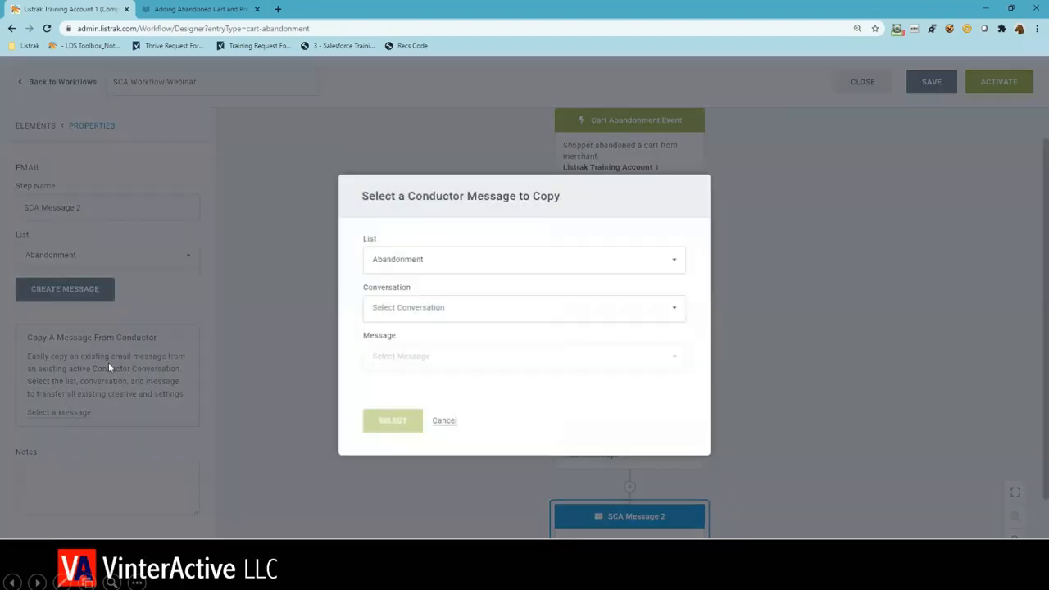
click(418, 309)
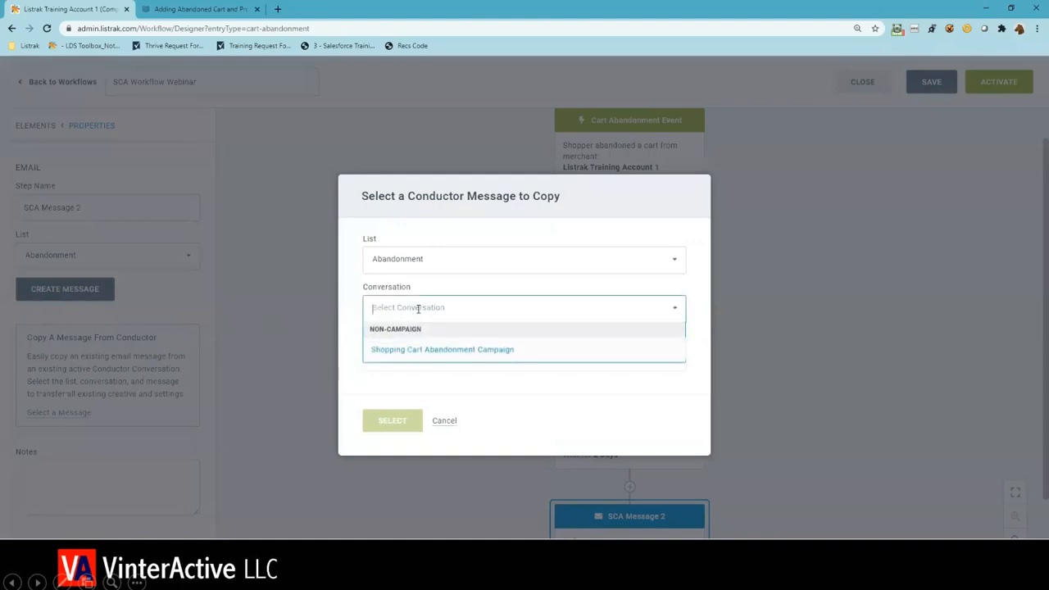
click(418, 349)
click(423, 356)
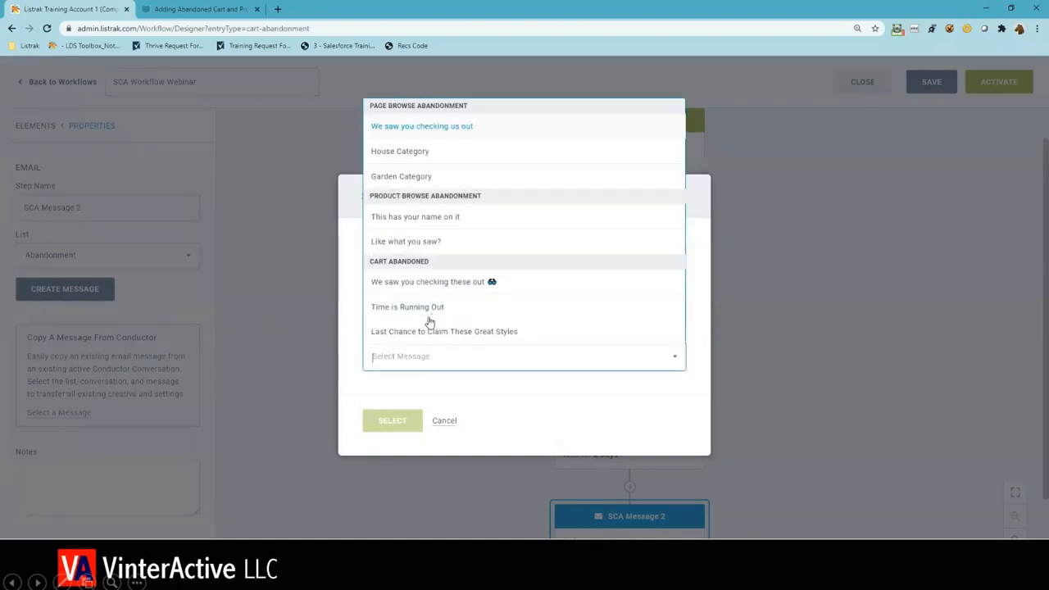
click(419, 313)
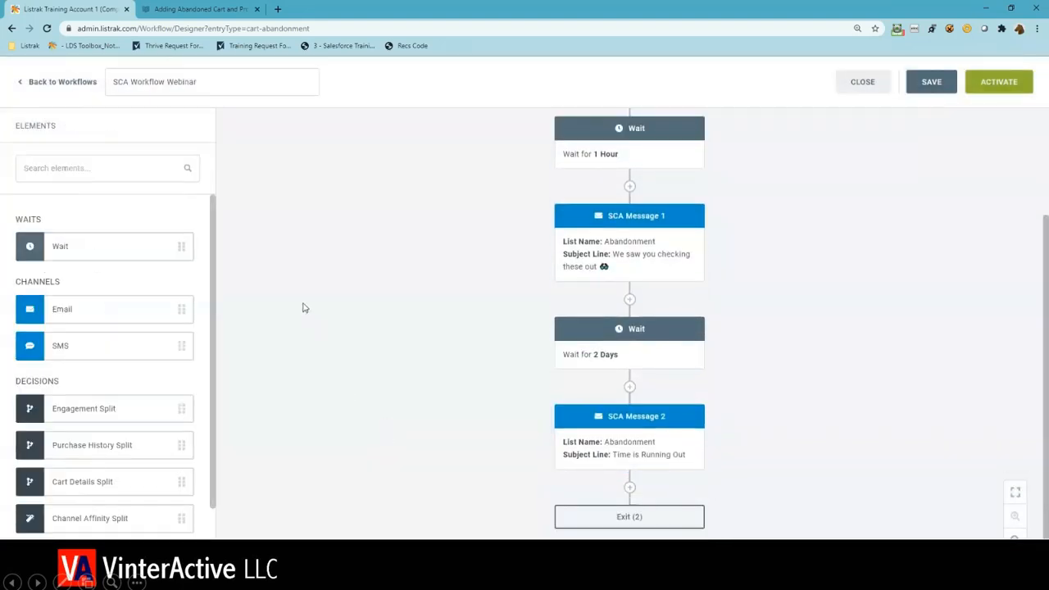
- Add a Wait element after SCA Message 2 and set its duration to 3 days
drag(155, 250, 628, 492)
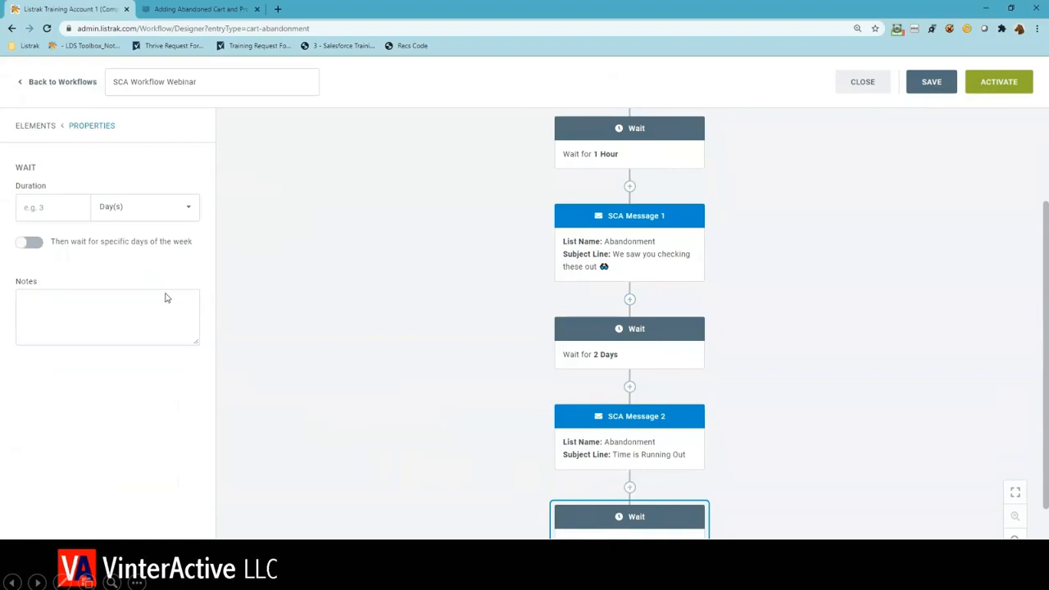
click(63, 213)
text(3)
click(262, 359)
- Add an Email element after the 3-day wait, name it "SCA Message 3" and assign the Abandonment list
scroll(288, 368, down, 1)
drag(151, 314, 631, 496)
click(612, 533)
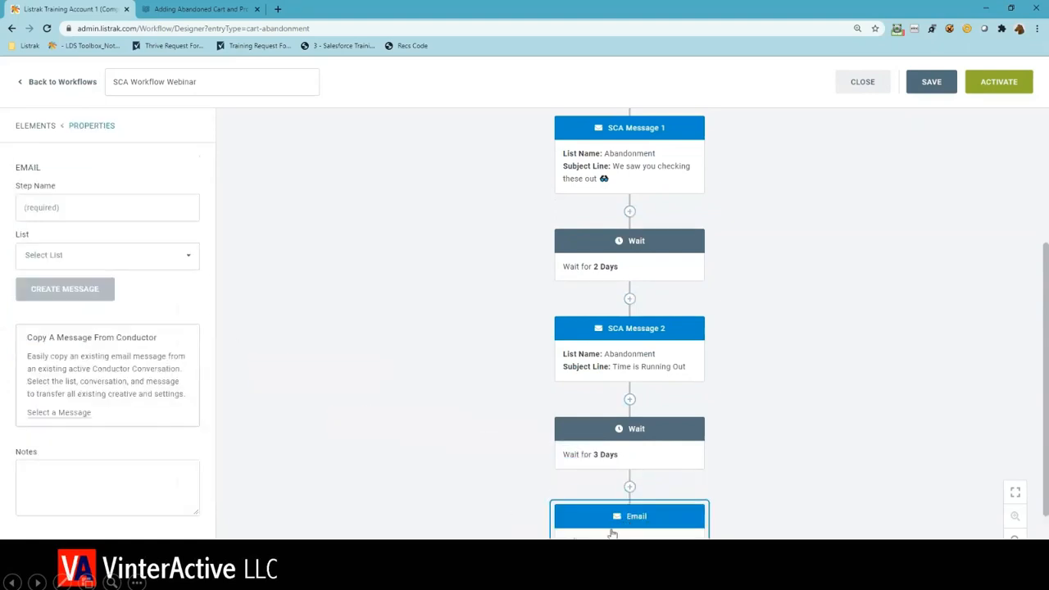
click(69, 199)
text(SCA Message 3)
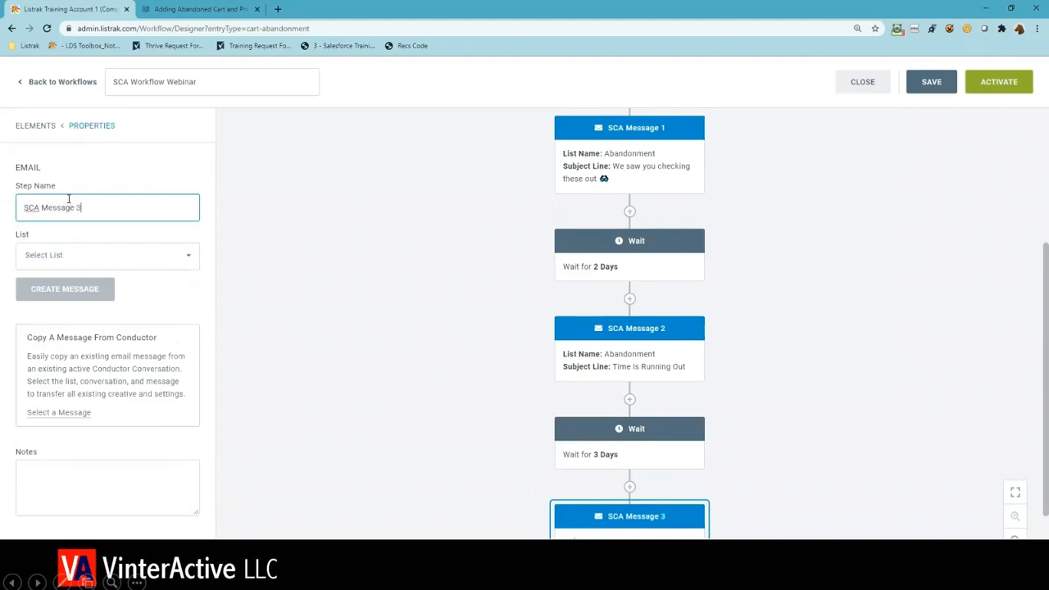
click(125, 254)
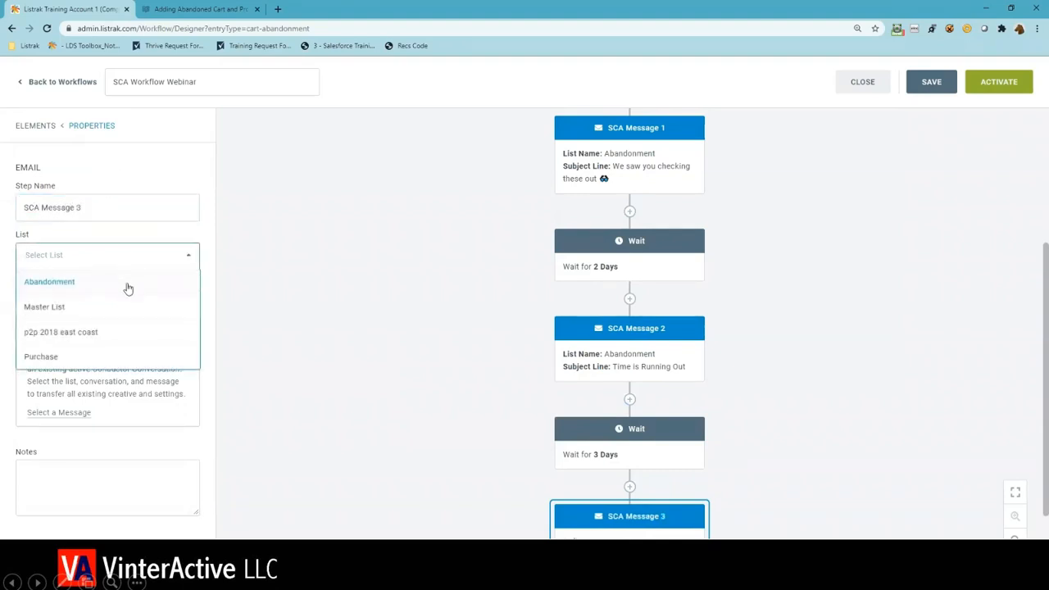
click(127, 285)
- Copy the Conductor message "Last Chance to Claim These Great Styles" from the Shopping Cart Abandonment Campaign into SCA Message 3
click(85, 414)
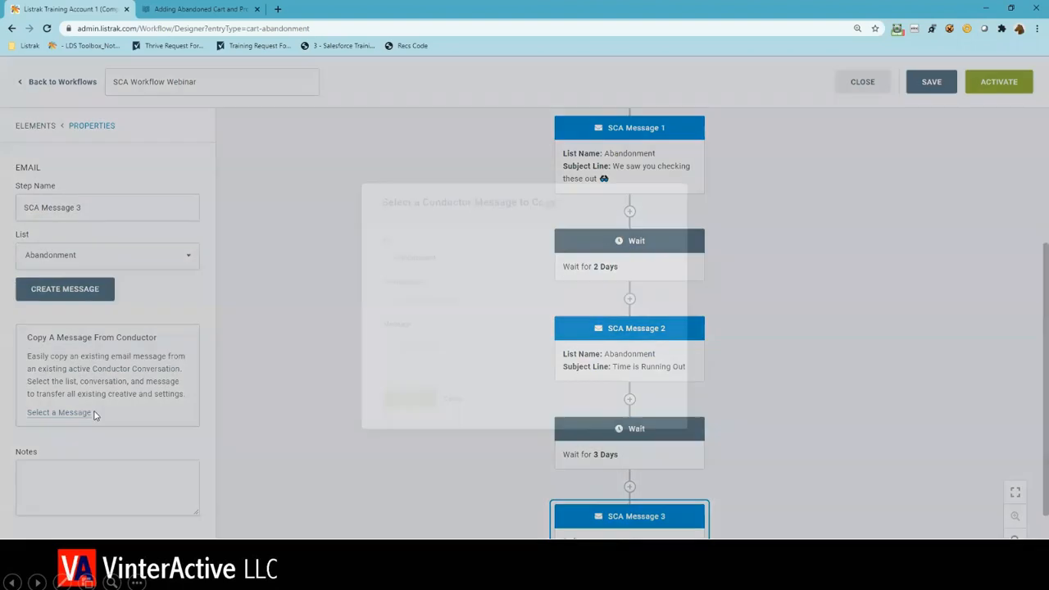
click(489, 313)
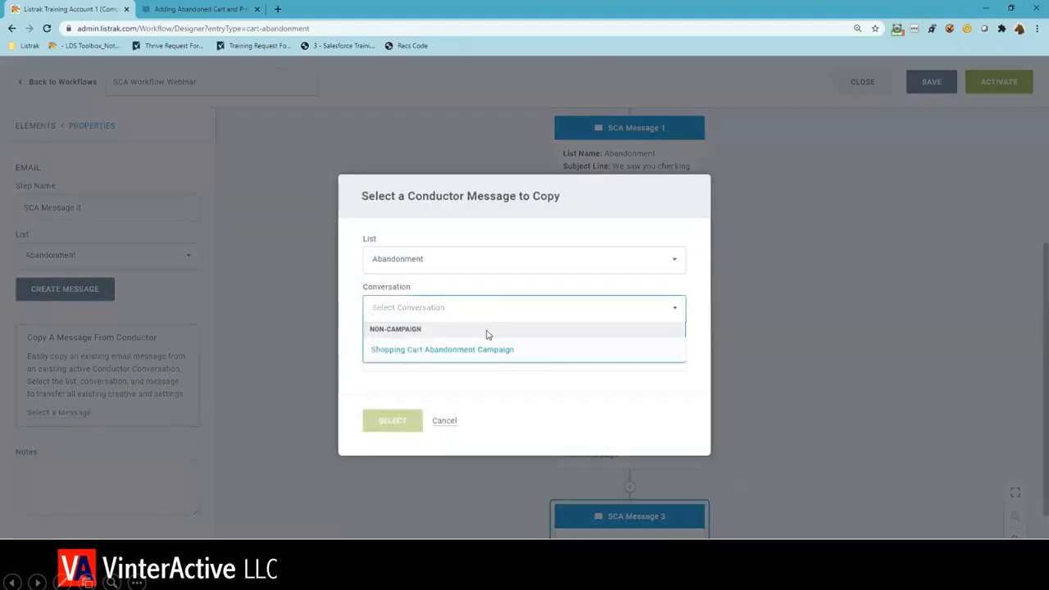
click(485, 349)
click(490, 356)
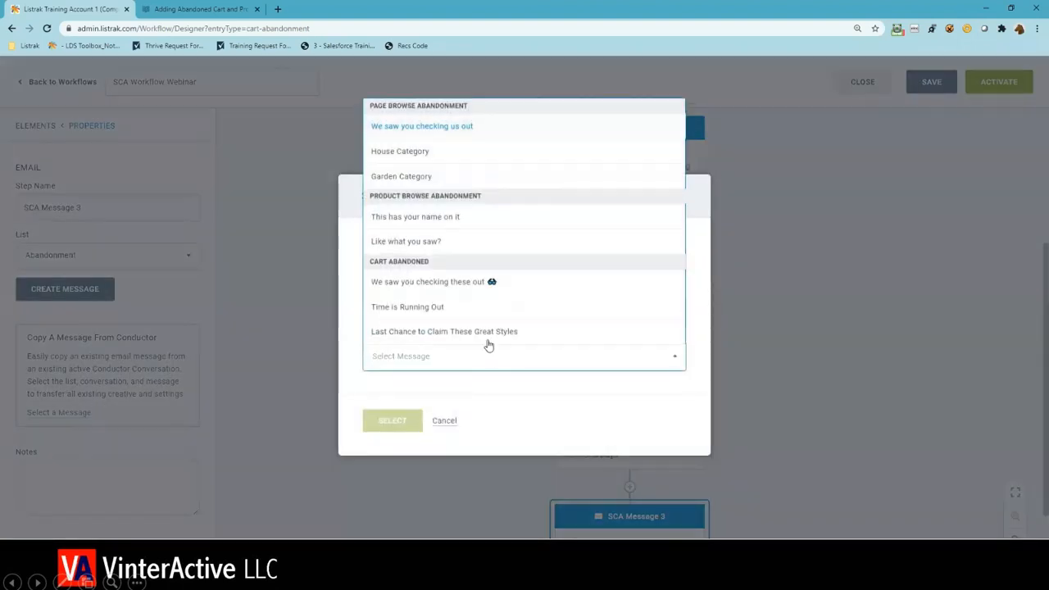
click(488, 333)
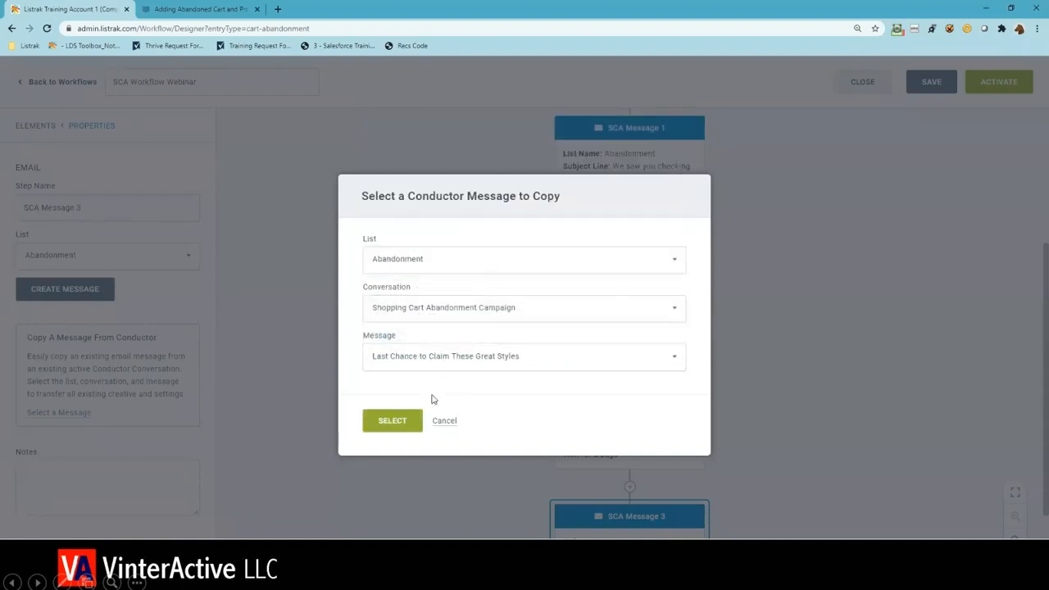
click(404, 422)
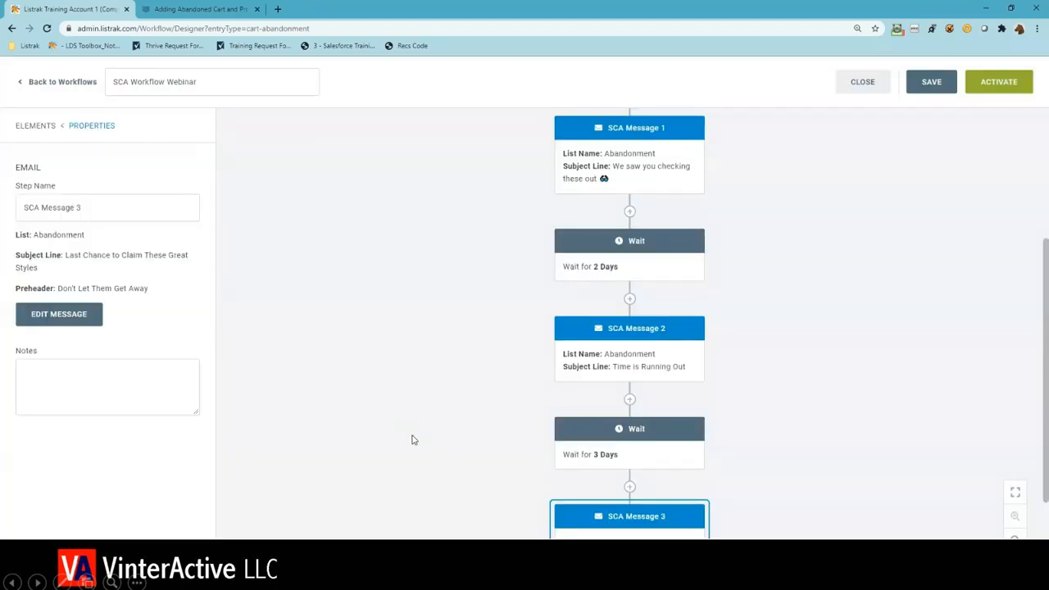
scroll(413, 440, down, 1)
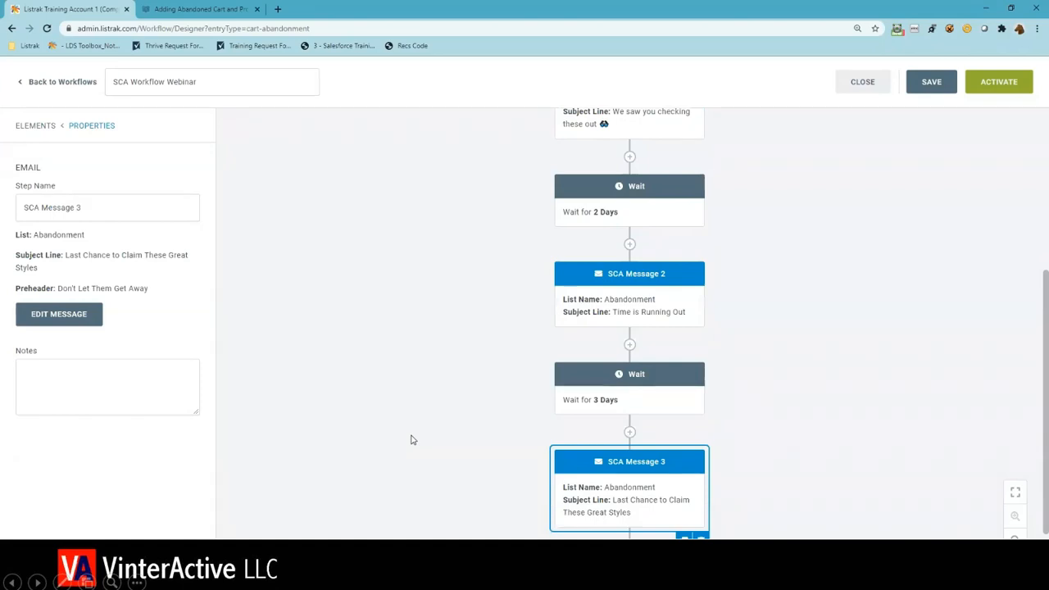
click(412, 441)
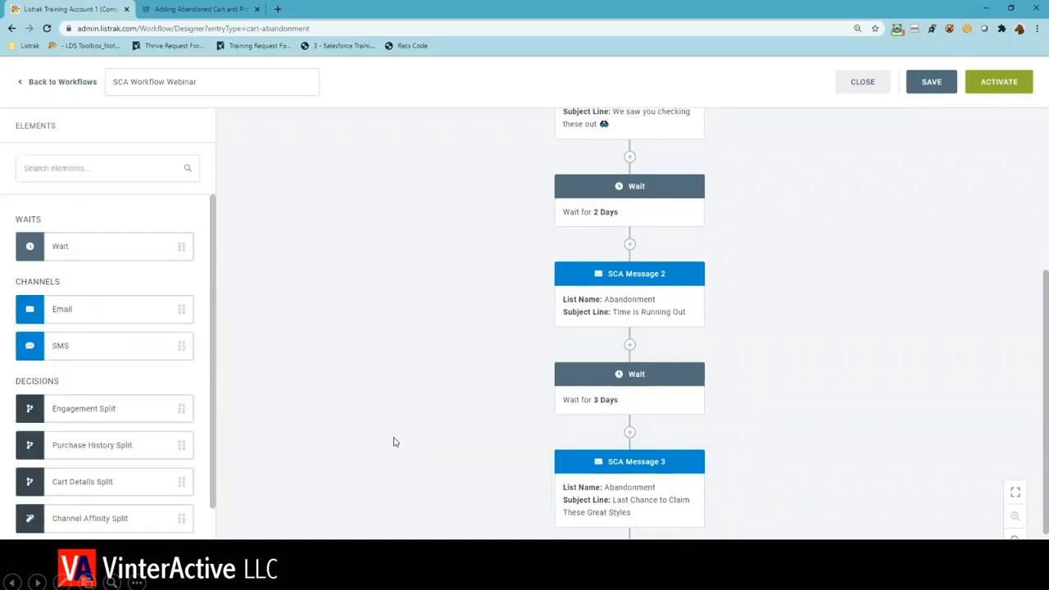
scroll(200, 424, down, 1)
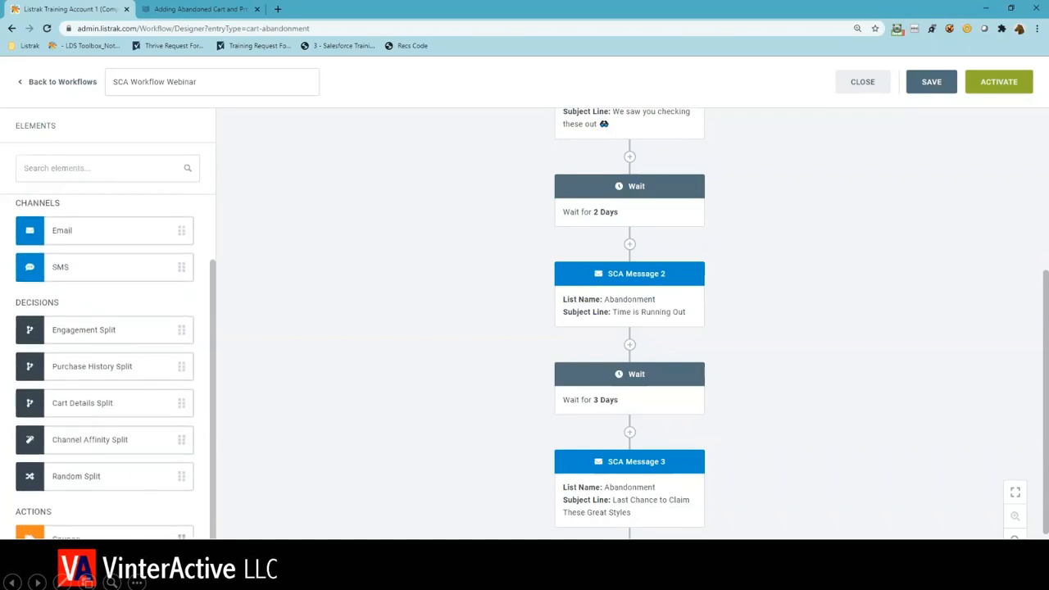
- Add a Coupon element between the 3-day wait and SCA Message 3, and name it "10% Off"
drag(82, 537, 630, 435)
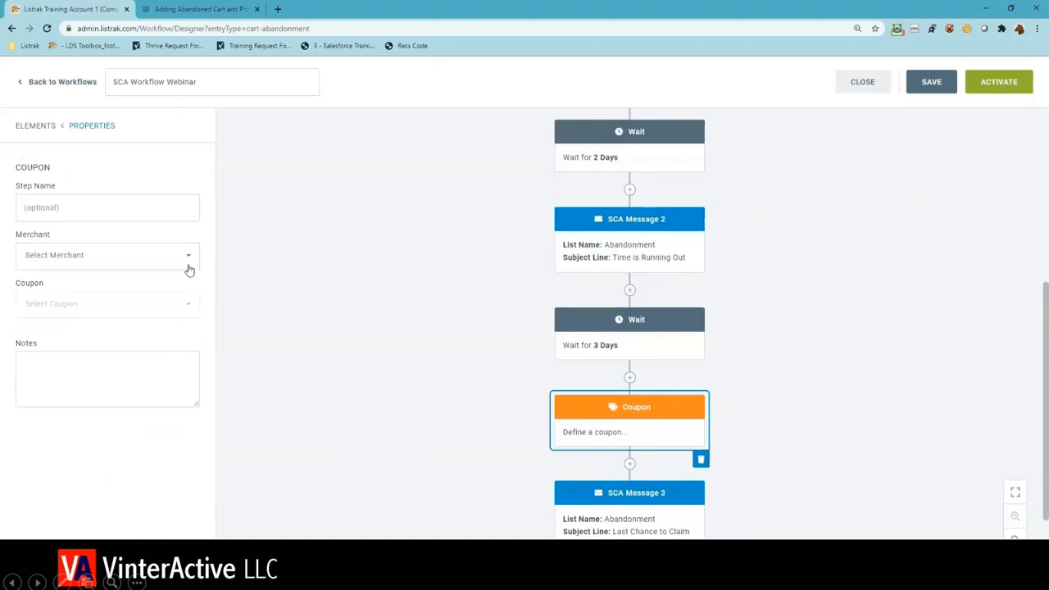
click(152, 215)
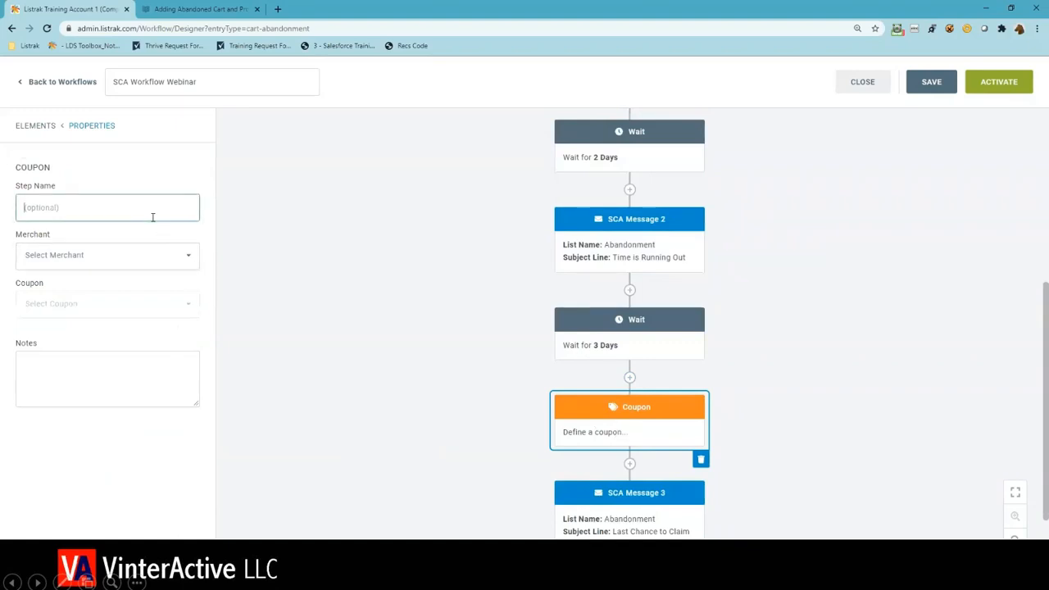
text(10% Off)
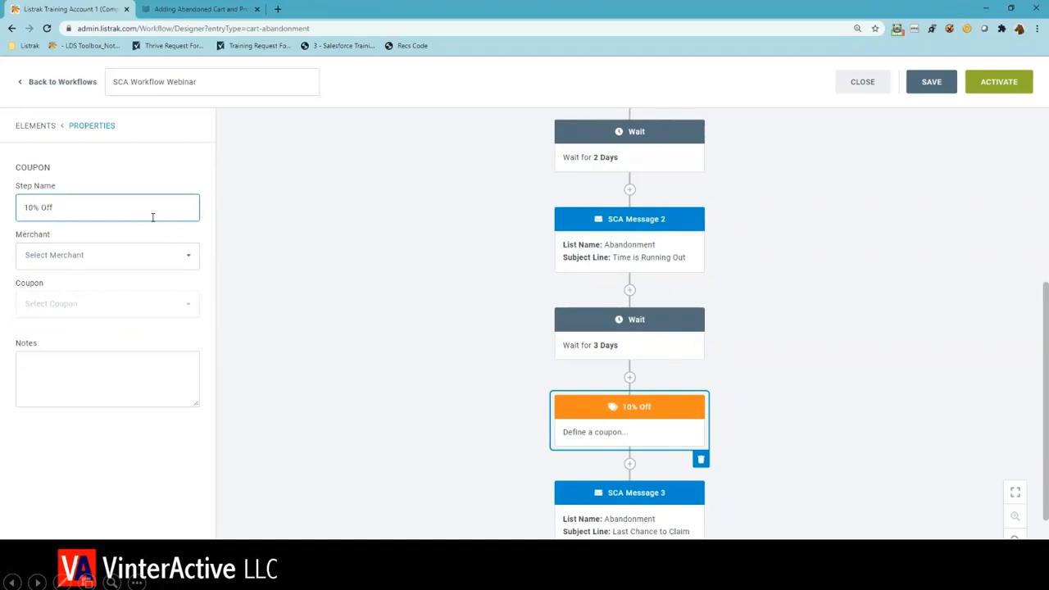
- Assign the merchant Listrak Training Account 1 and the coupon SCALowValueEmailCoupon to the 10% Off step
click(165, 257)
click(161, 282)
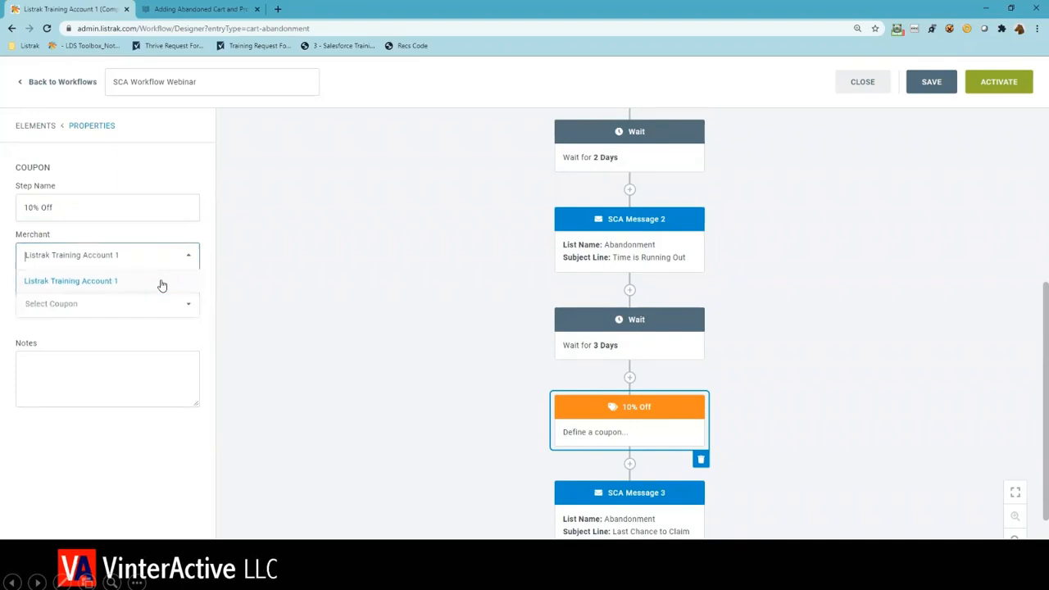
click(159, 300)
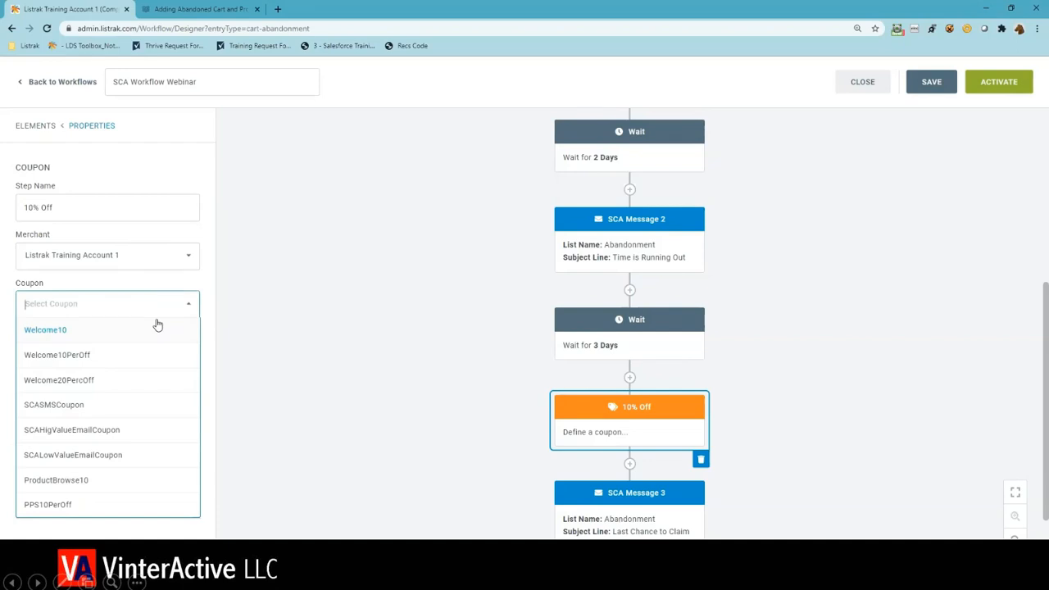
click(82, 456)
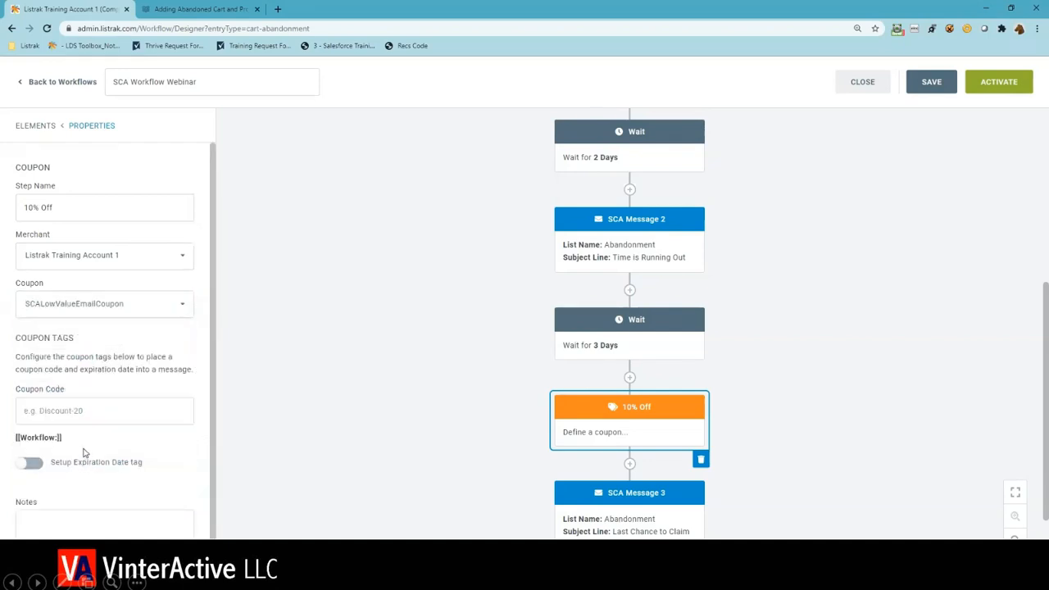
- Set the coupon code tag to SCA10Off and copy the tag [[Workflow:SCA10Off]]
click(89, 402)
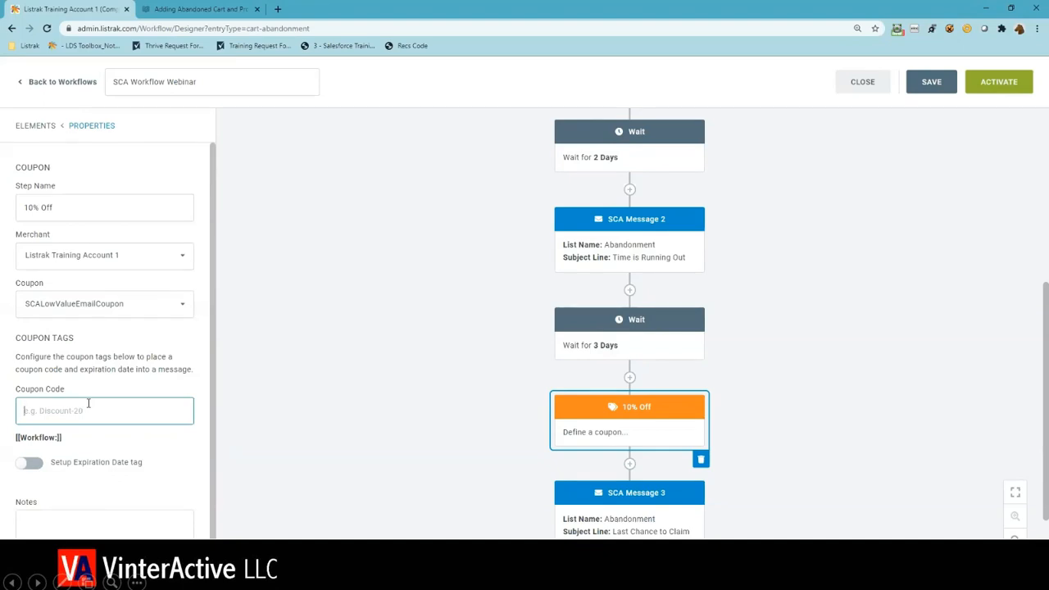
text(SC)
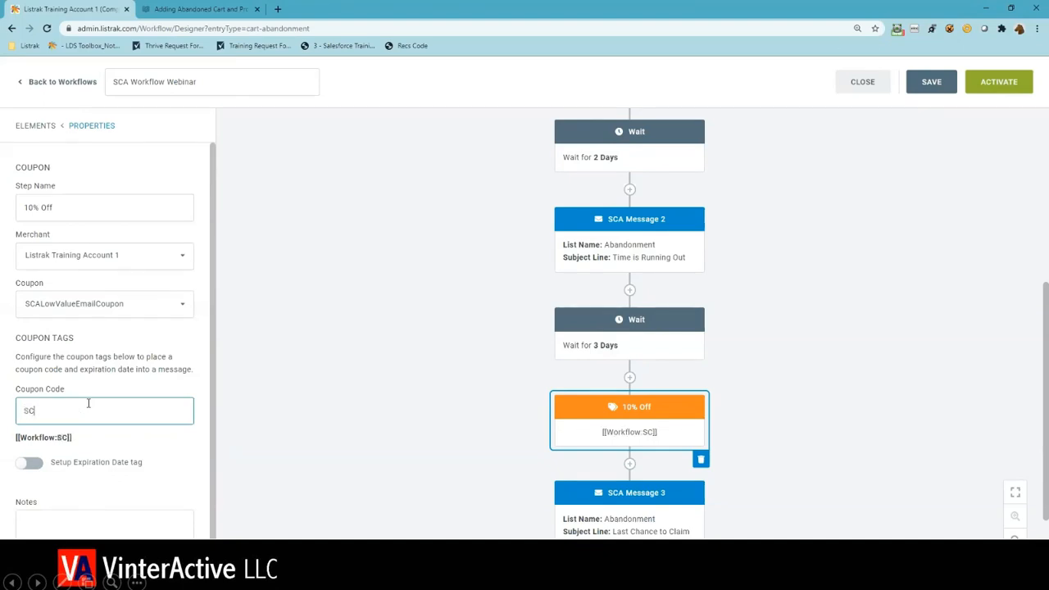
text(A100ff)
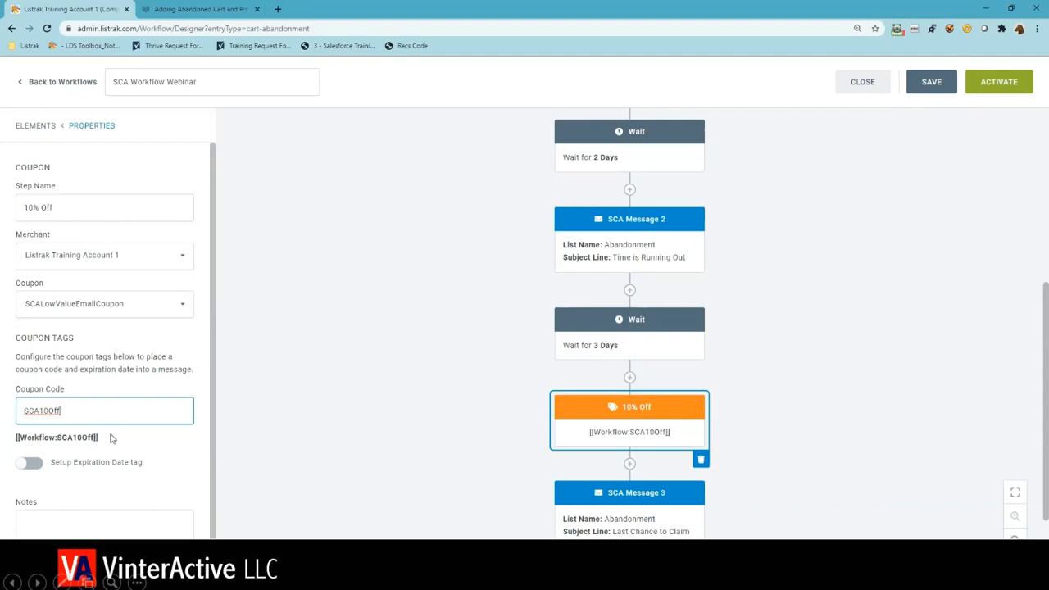
drag(99, 443, 18, 439)
key(ctrl+c)
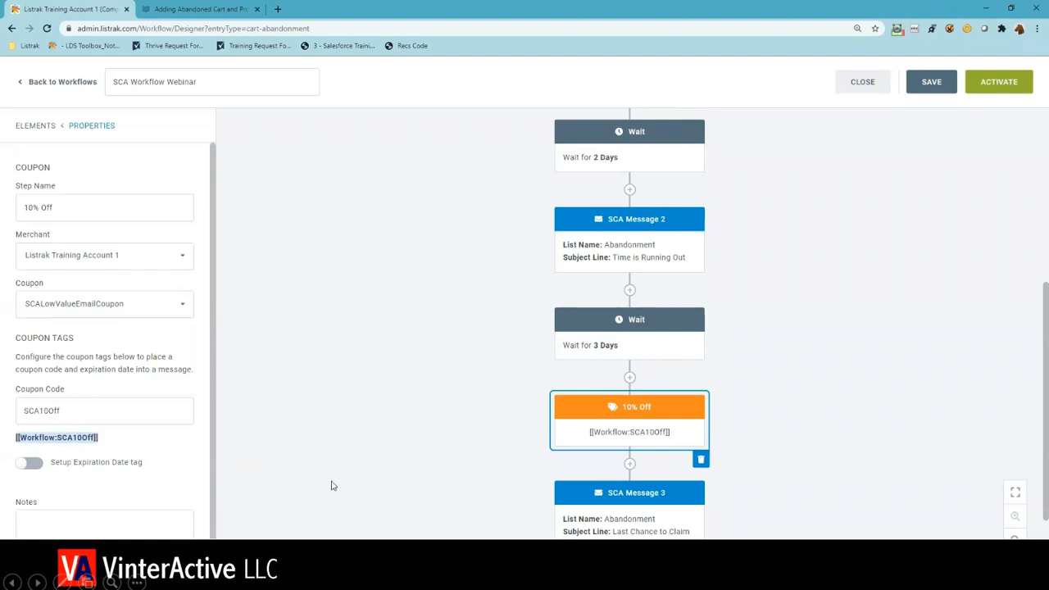
- Open the email design of SCA Message 3 for editing
scroll(459, 457, down, 1)
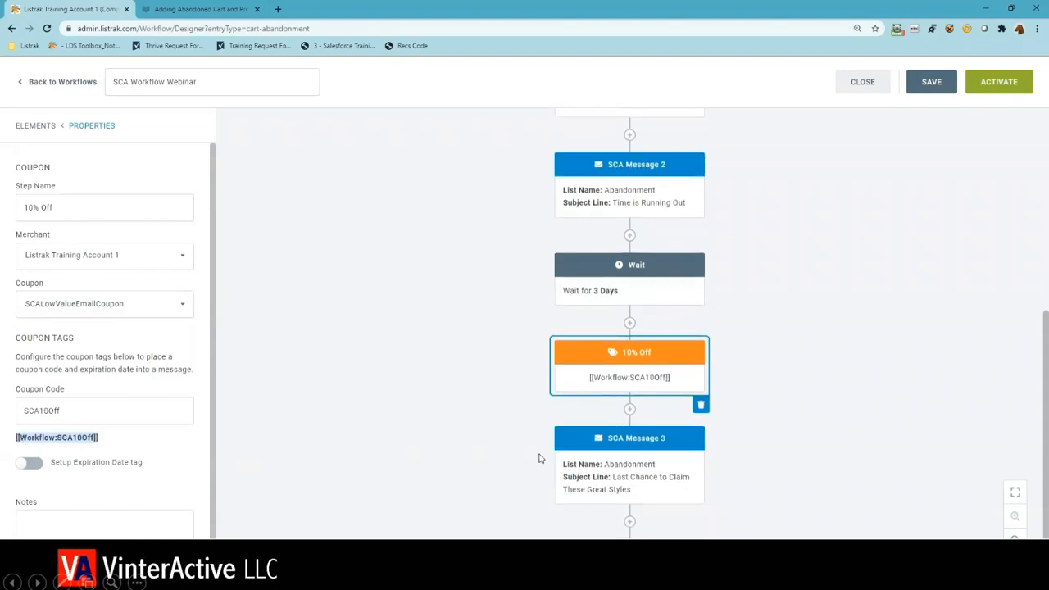
click(588, 469)
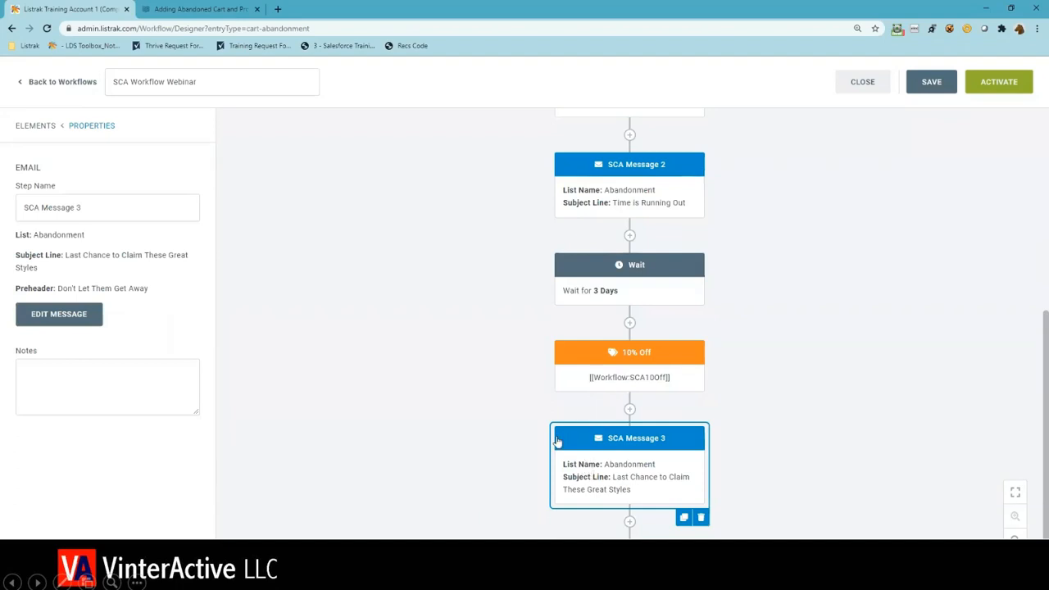
click(71, 322)
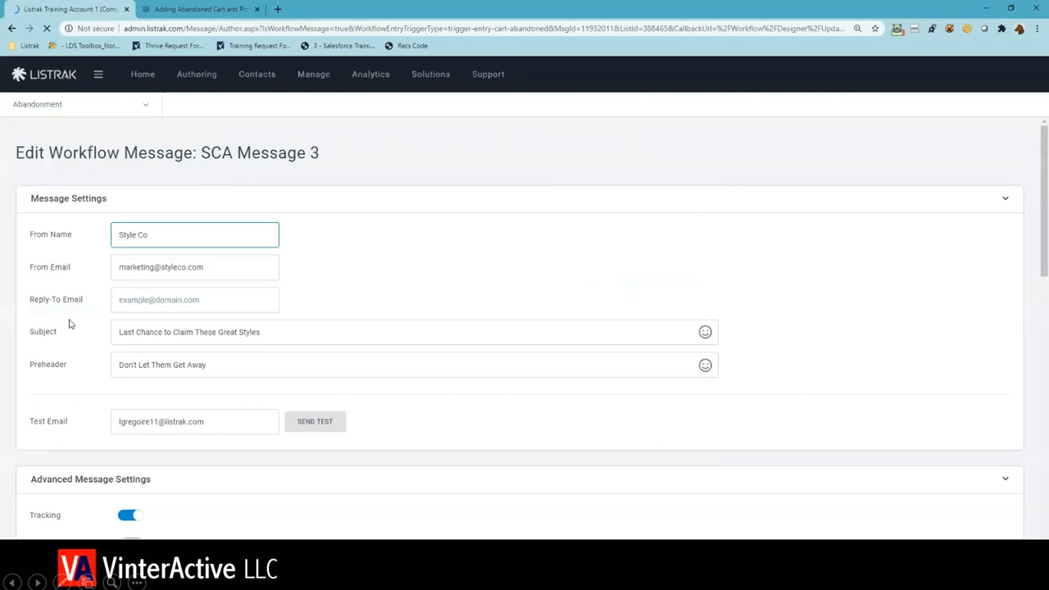
scroll(216, 287, down, 3)
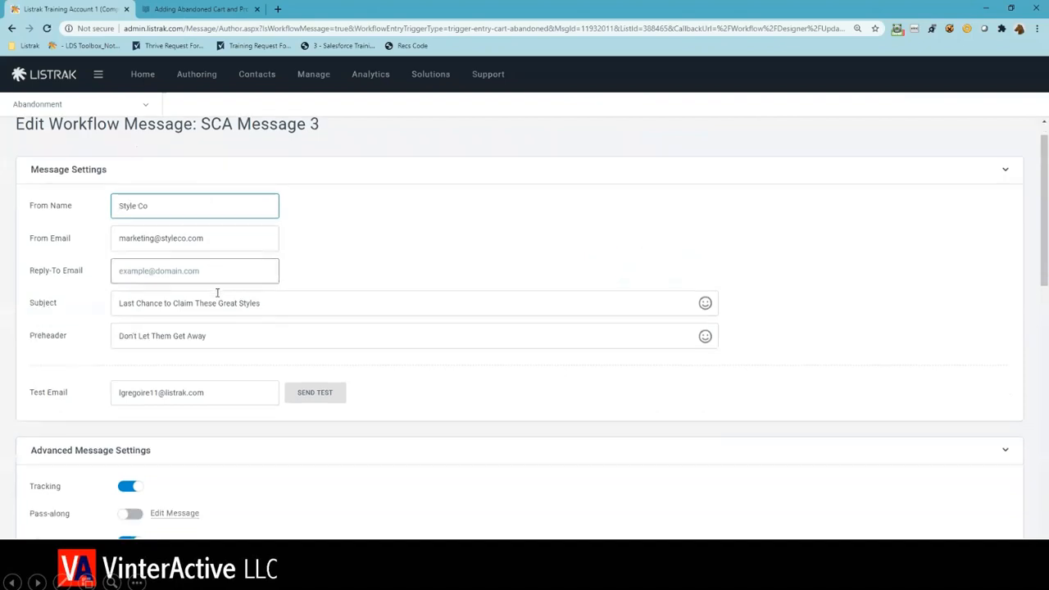
scroll(218, 303, down, 5)
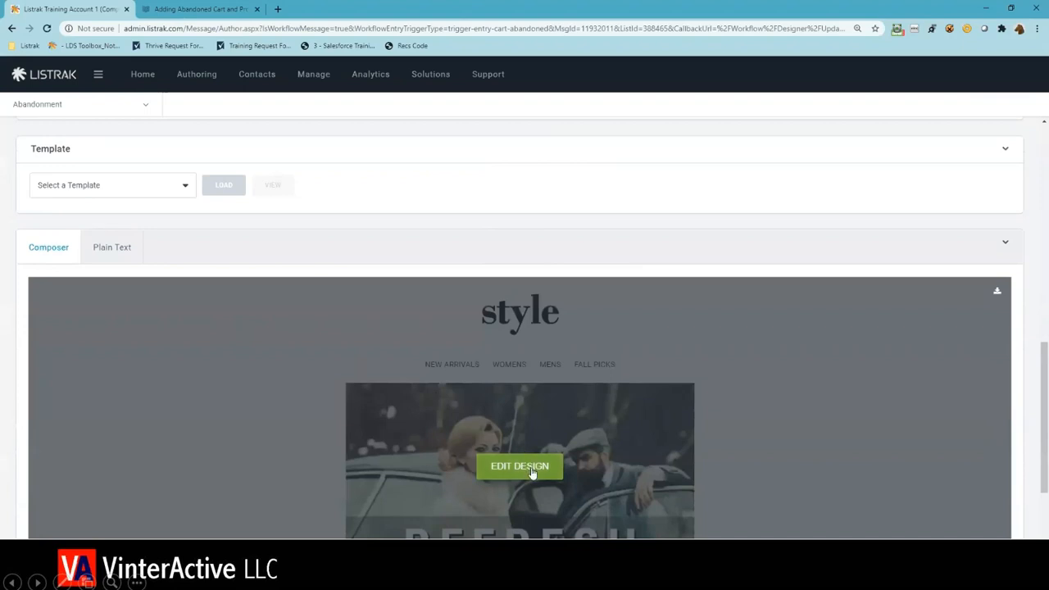
click(520, 467)
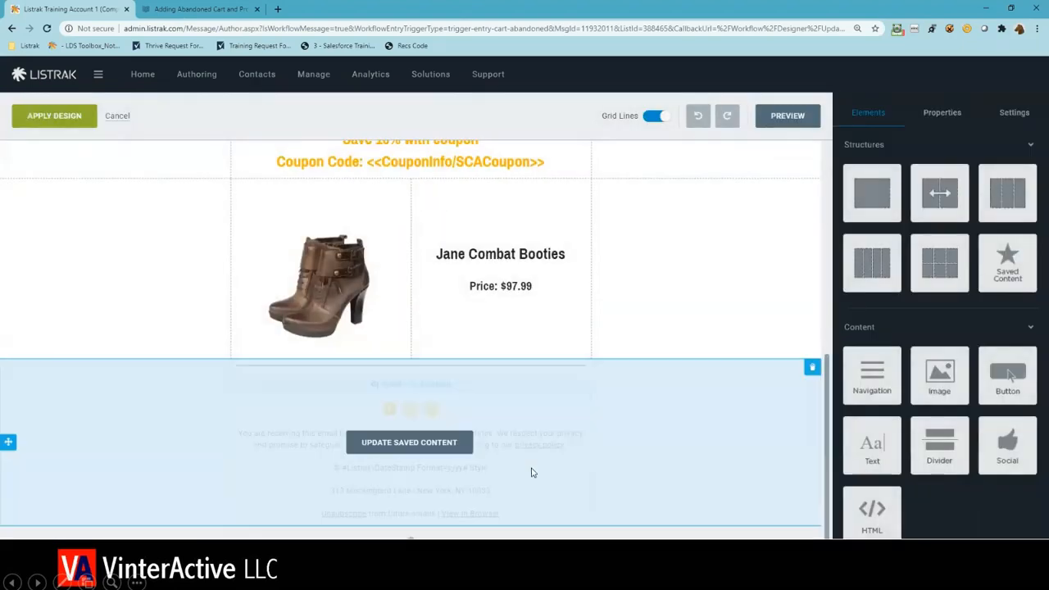
- Replace the <<CouponInfo/SCACoupon>> tag after "Coupon Code:" in the email text with [[Workflow:SCA10Off]]
scroll(531, 473, up, 3)
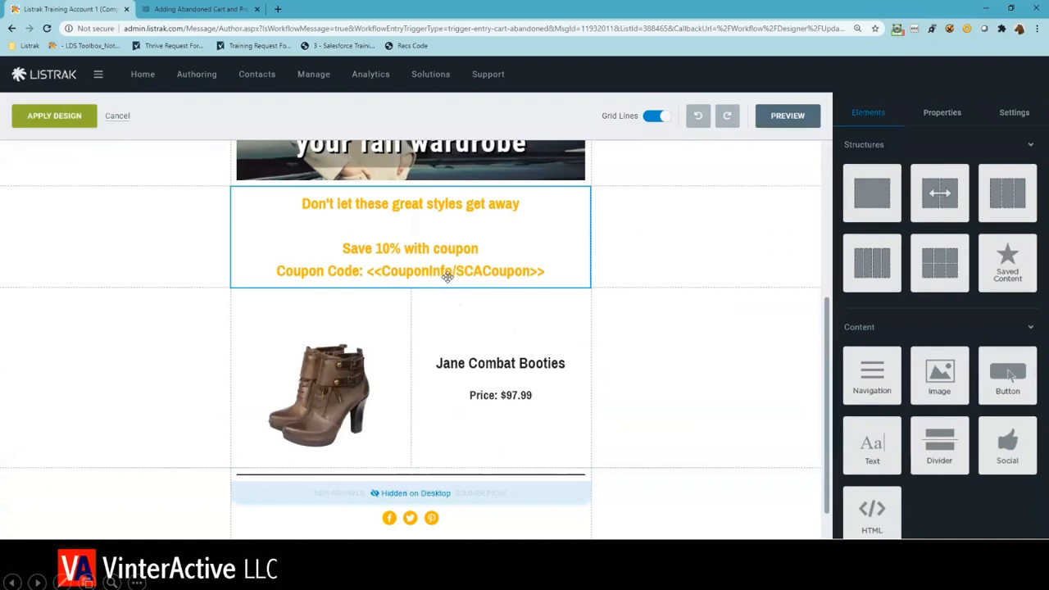
click(447, 276)
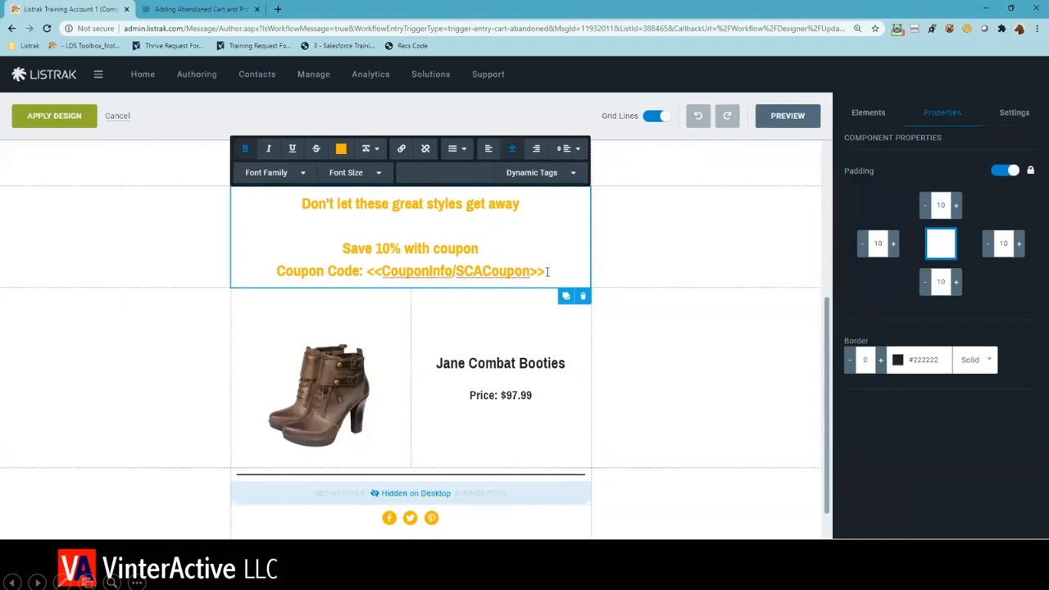
drag(547, 272, 368, 277)
key(ctrl+v)
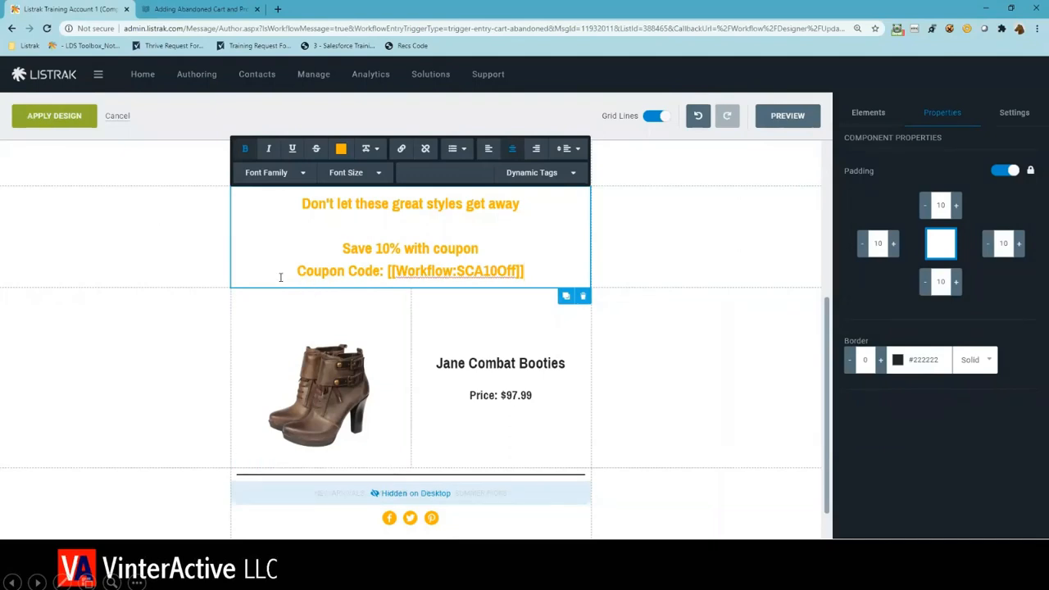
- Apply the edited design and save SCA Message 3, returning to the workflow
click(46, 130)
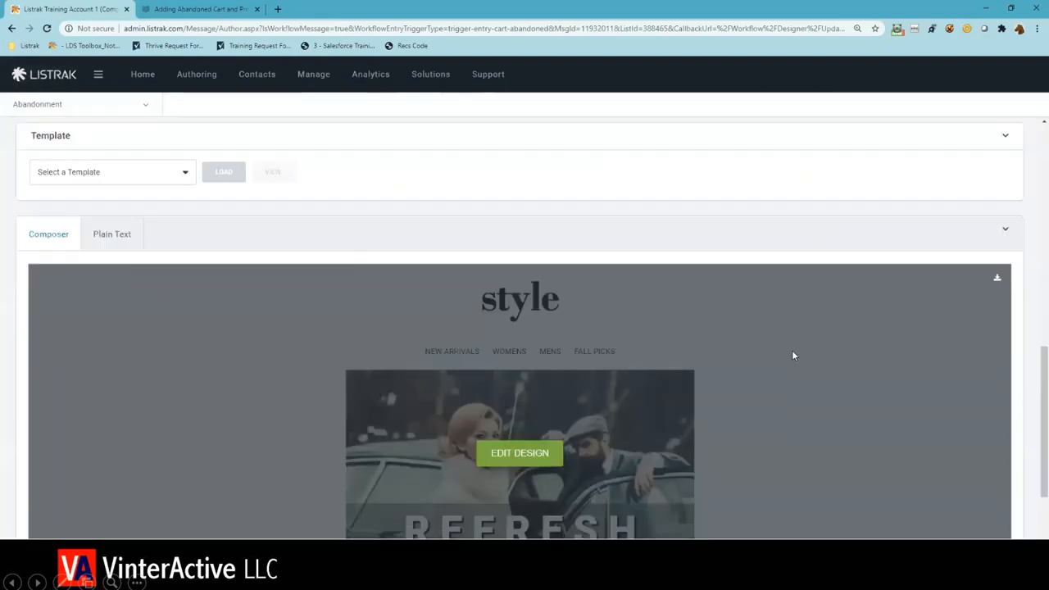
scroll(792, 356, down, 3)
click(951, 536)
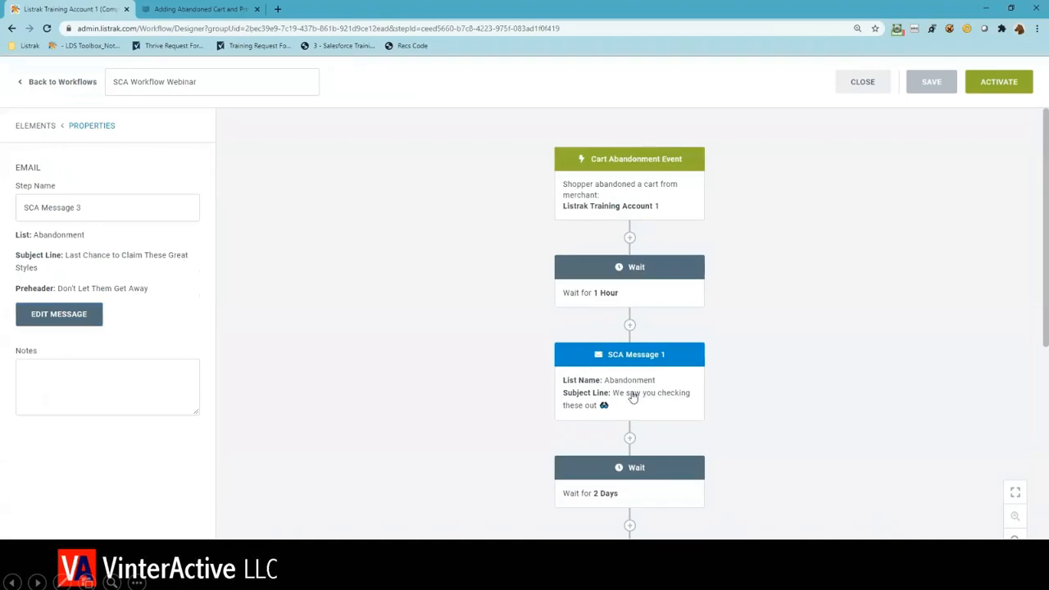
- Add an SMS element directly after SCA Message 1, before the 2-day wait
scroll(749, 401, down, 2)
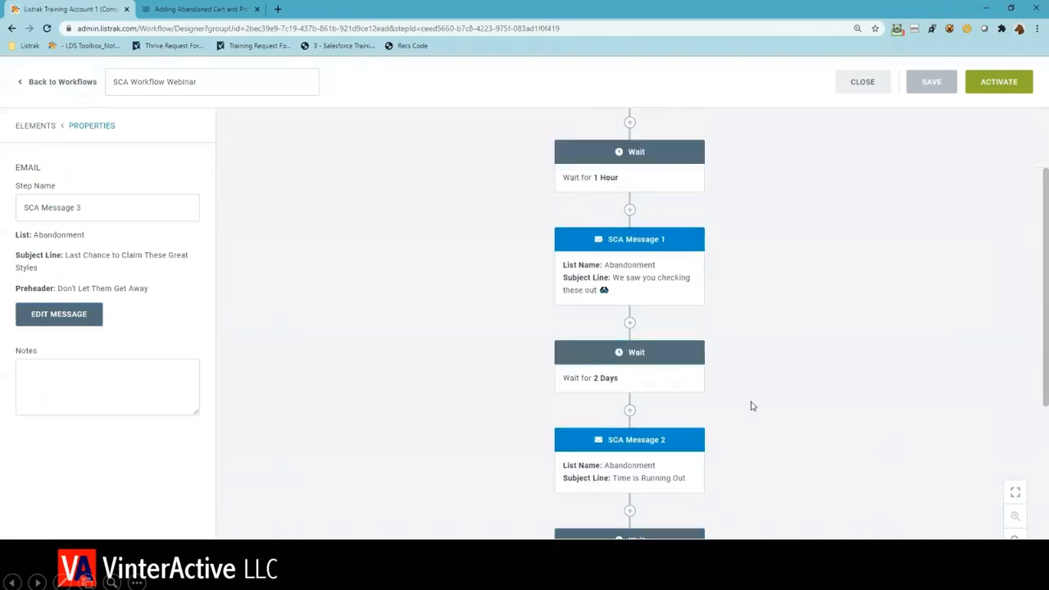
scroll(753, 410, down, 2)
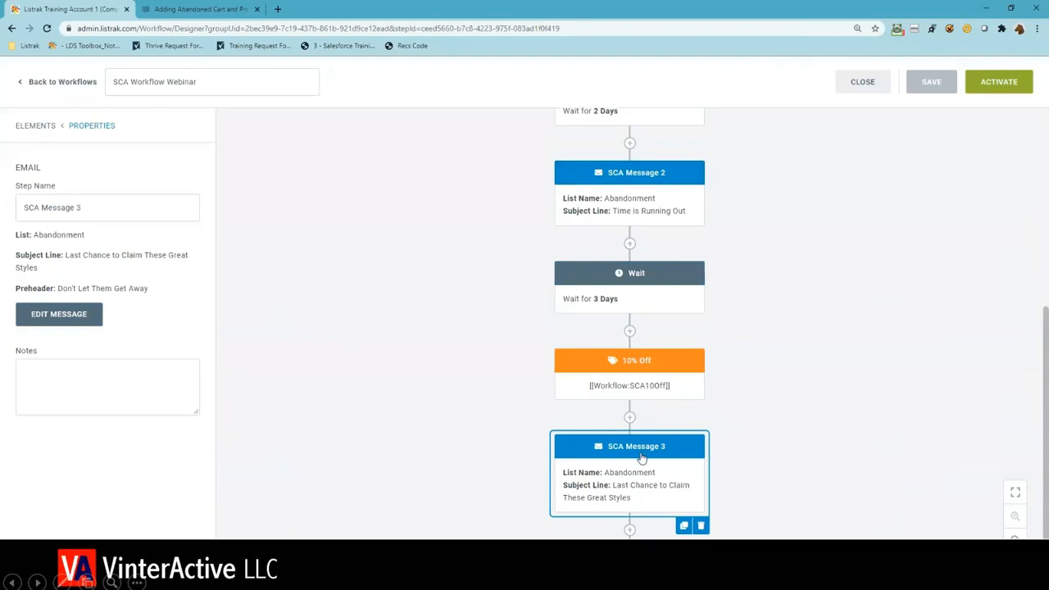
scroll(721, 462, up, 1)
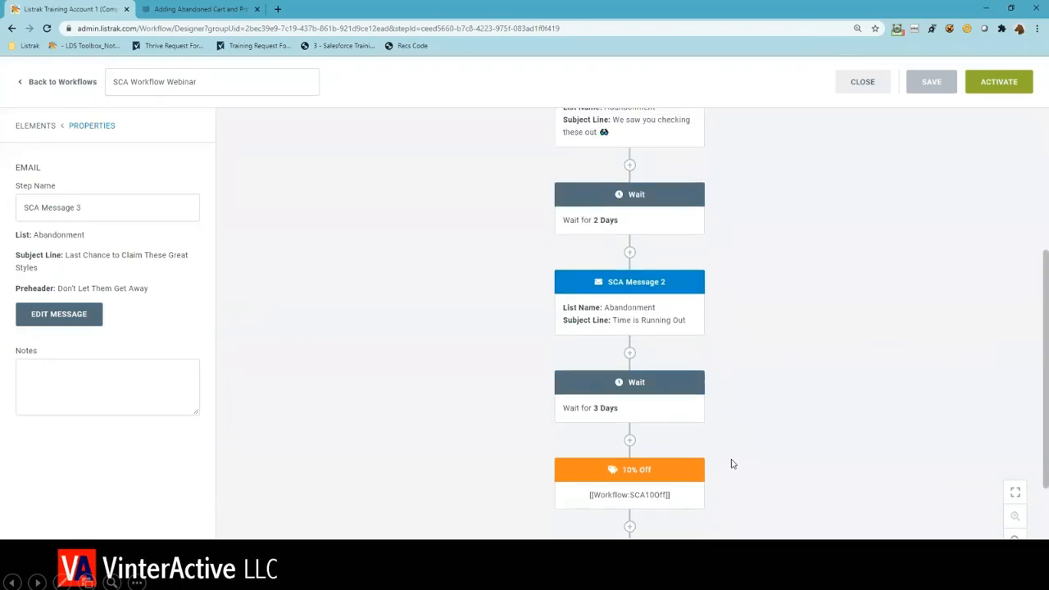
scroll(746, 462, up, 1)
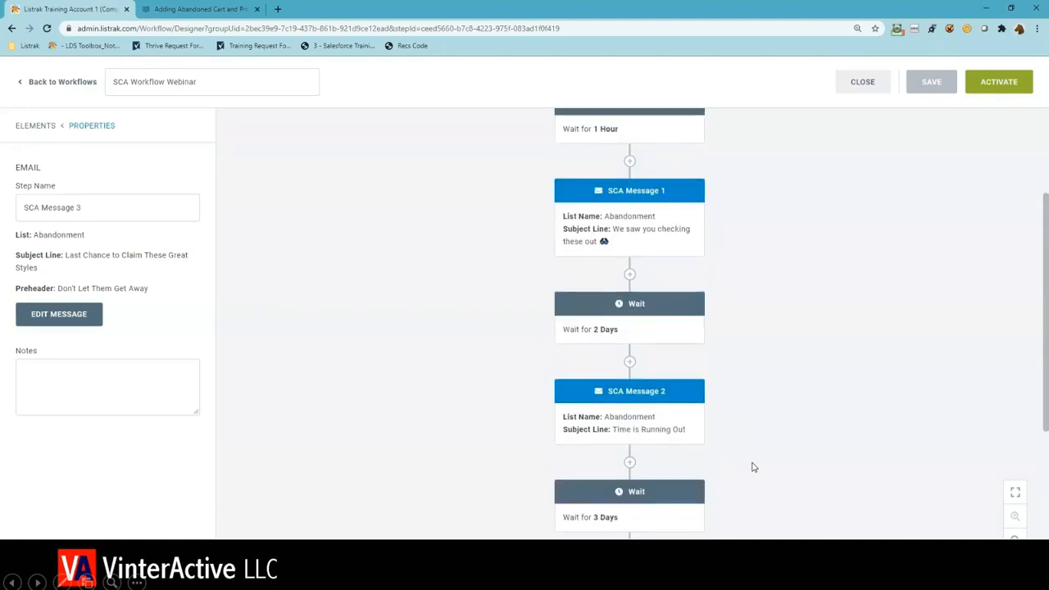
scroll(738, 459, up, 1)
click(457, 422)
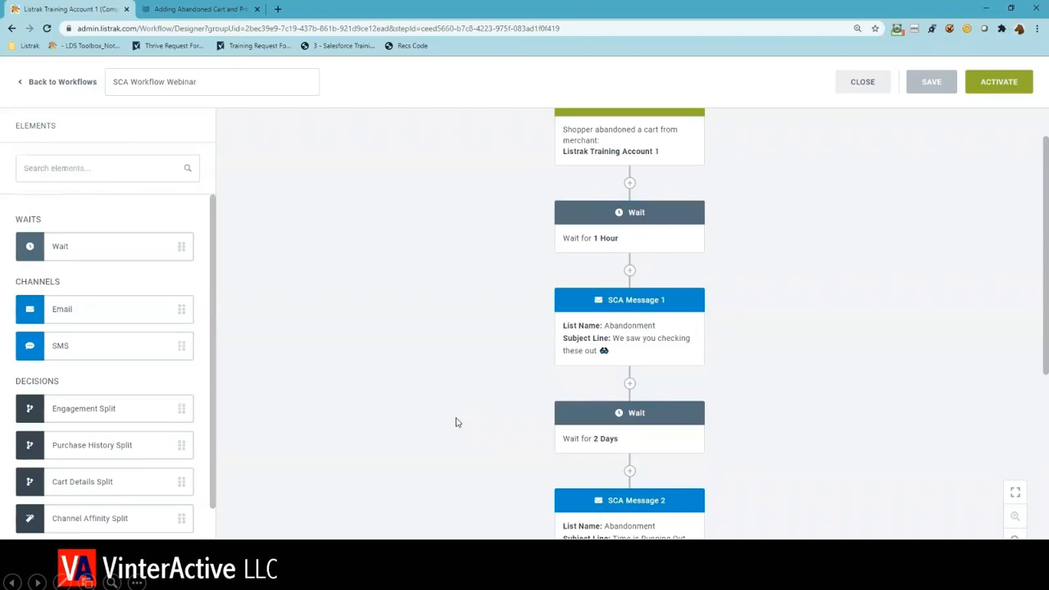
scroll(358, 429, up, 1)
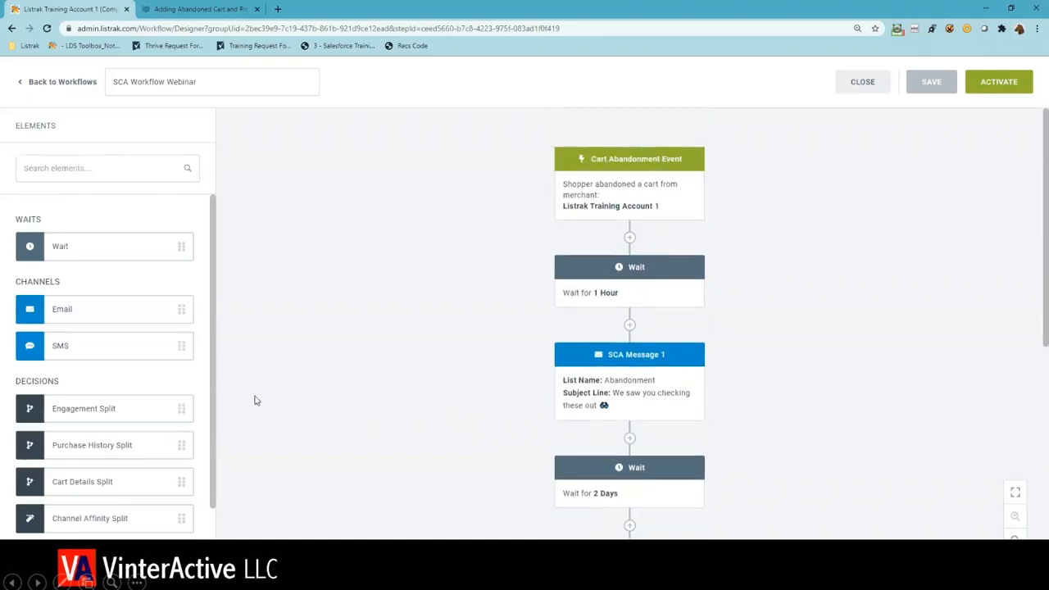
right_click(96, 351)
key(Escape)
drag(93, 346, 620, 443)
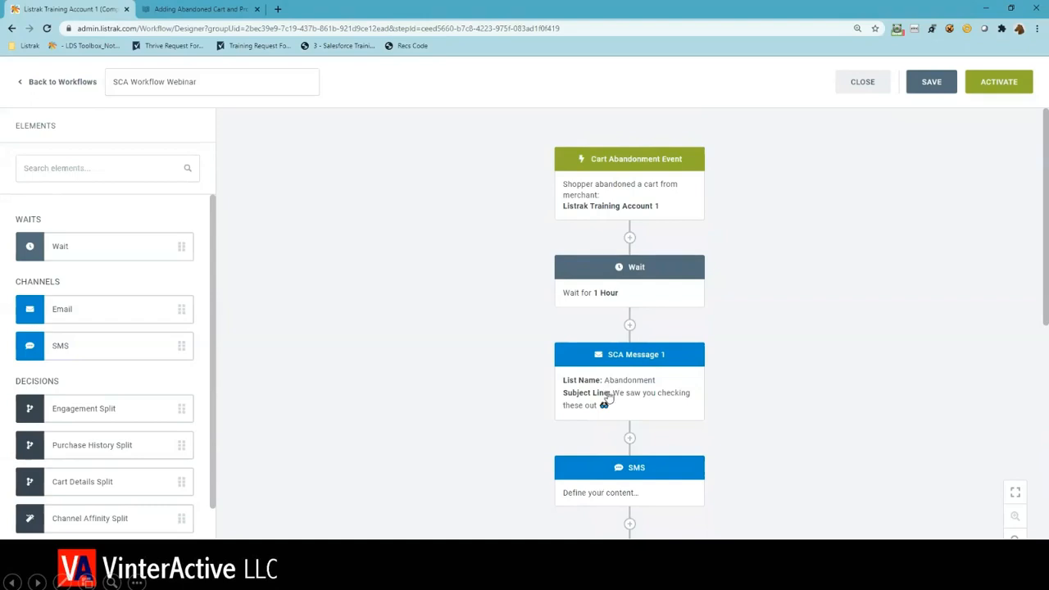
- Name the new SMS step "SMS Message 1"
click(620, 477)
click(178, 213)
text(SMS Message 1)
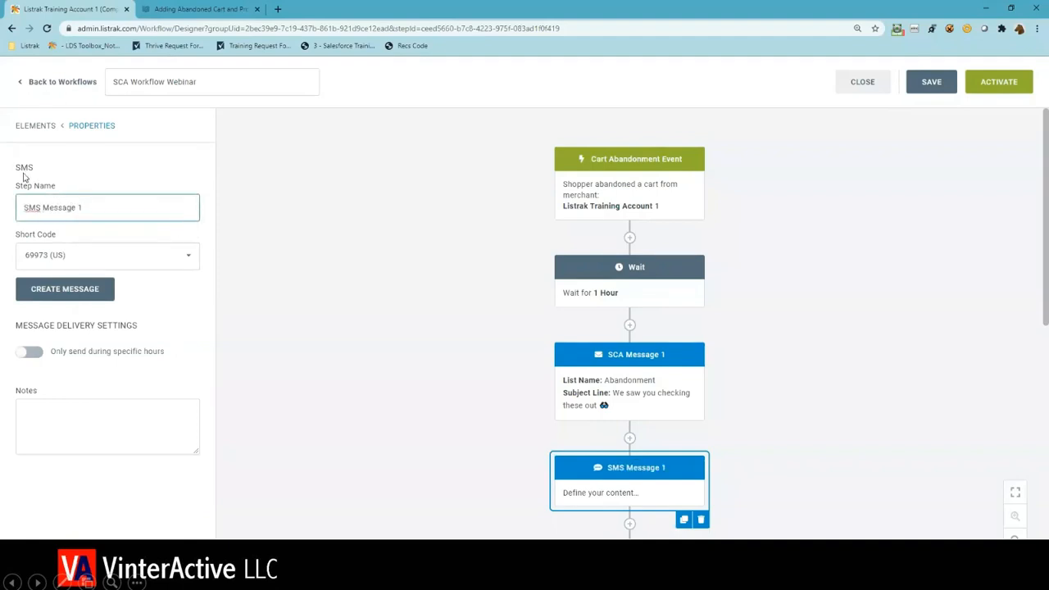
- Start creating the message for SMS Message 1 and assign it the Master List
click(79, 297)
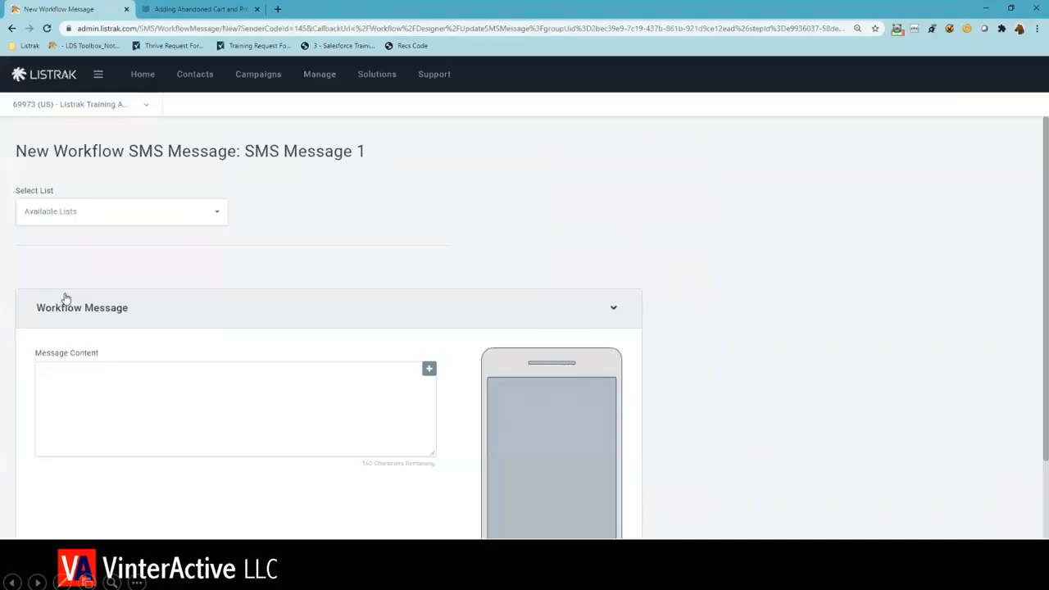
click(128, 220)
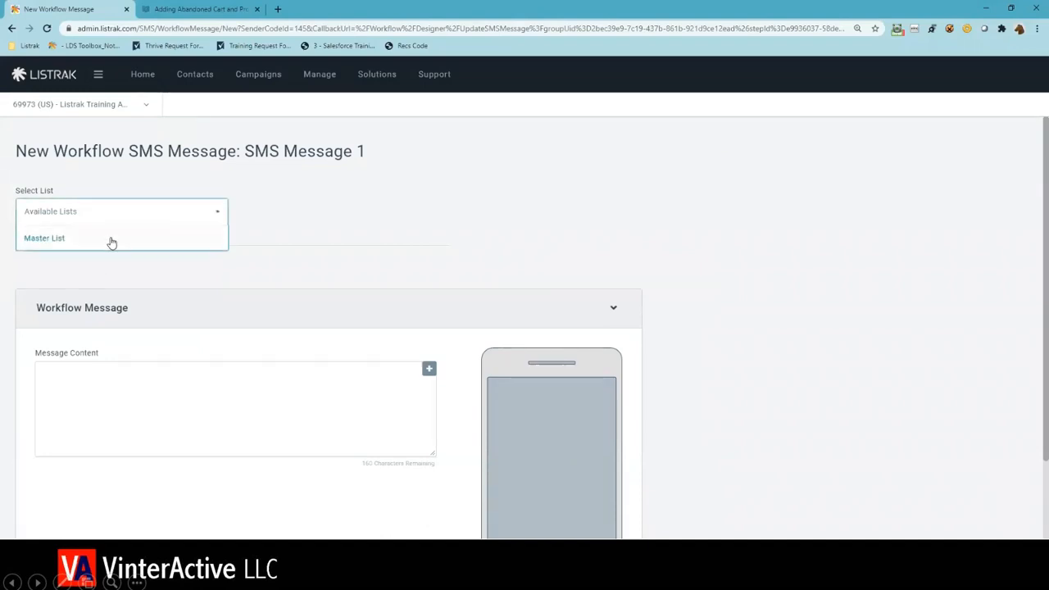
click(112, 239)
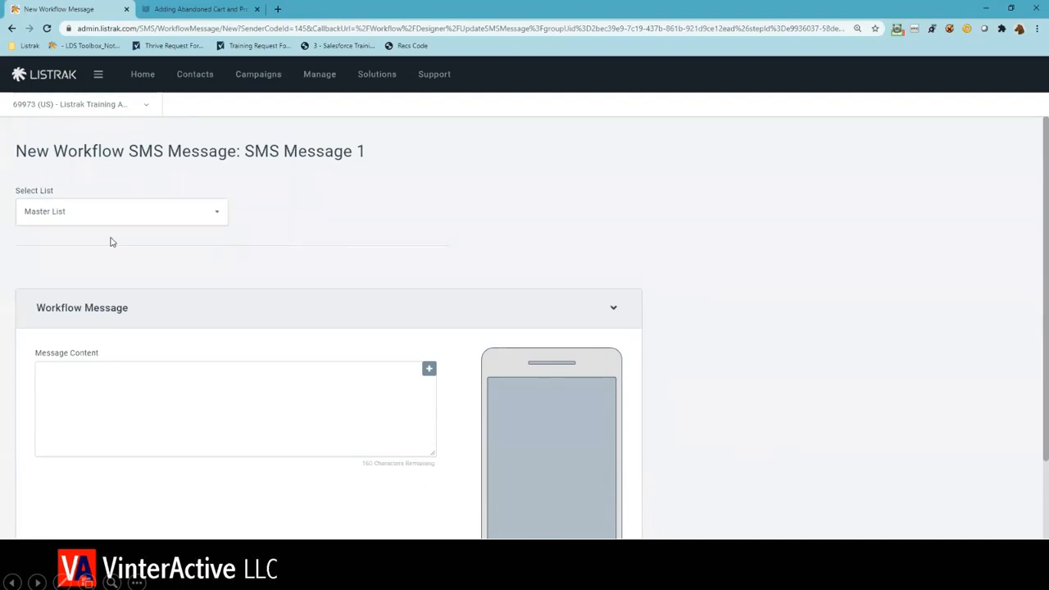
- Enter "Your cart is lonely" as the opening text of the SMS message content
click(105, 390)
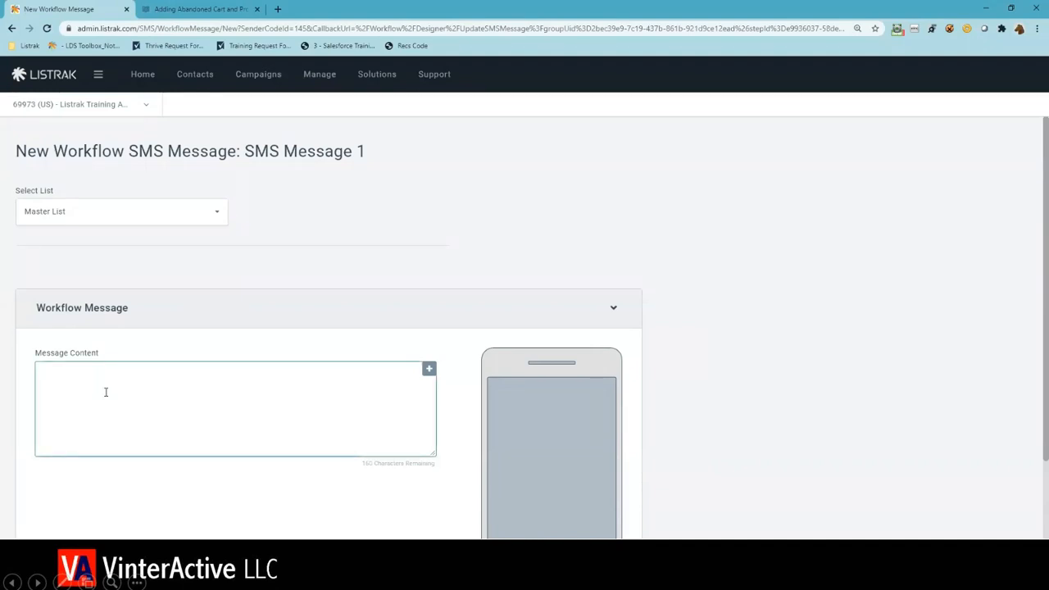
text(Your cart is lonely)
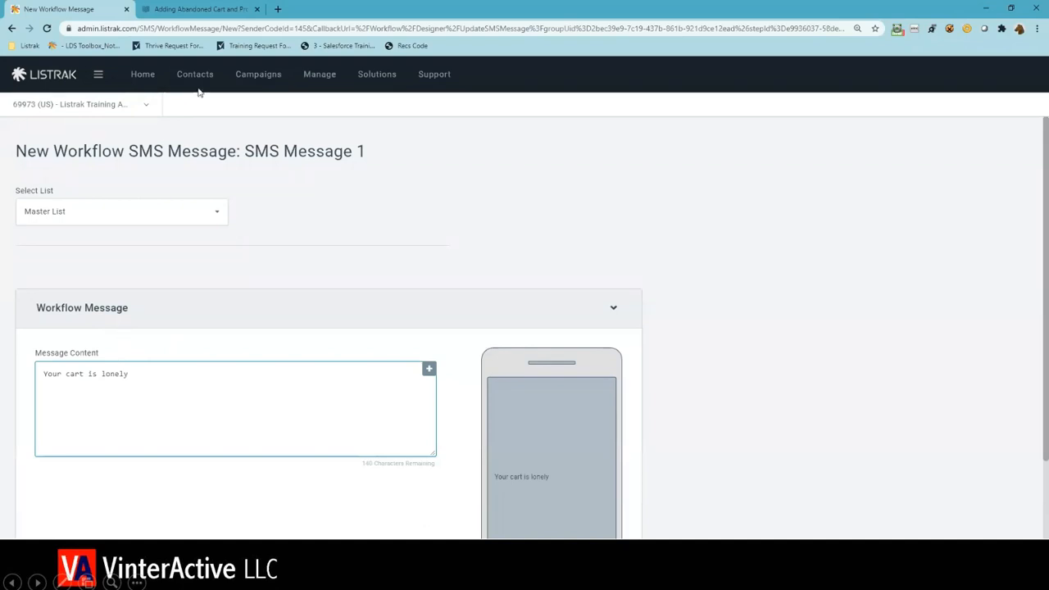
- Copy the Cart Link system tag [[Workflow:Cart.Link]] from the open help article and append it to the SMS message content
click(217, 18)
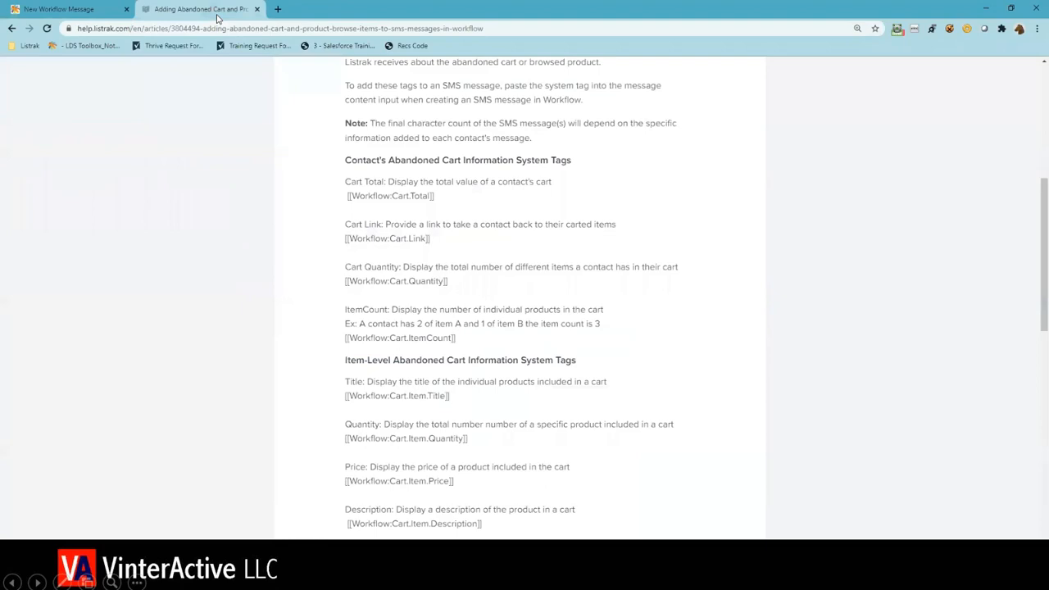
scroll(320, 241, up, 3)
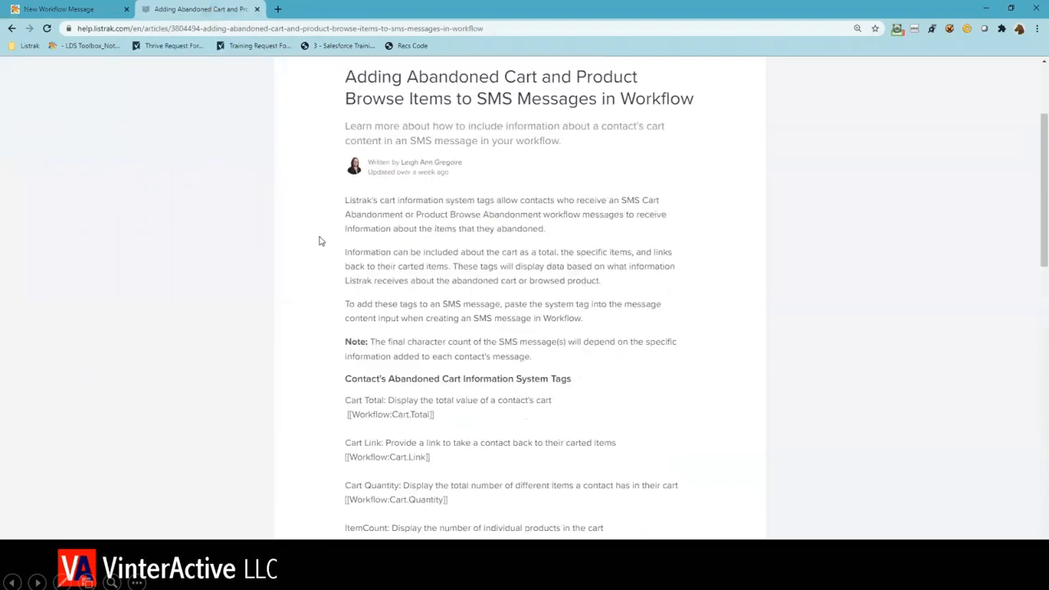
scroll(387, 168, up, 1)
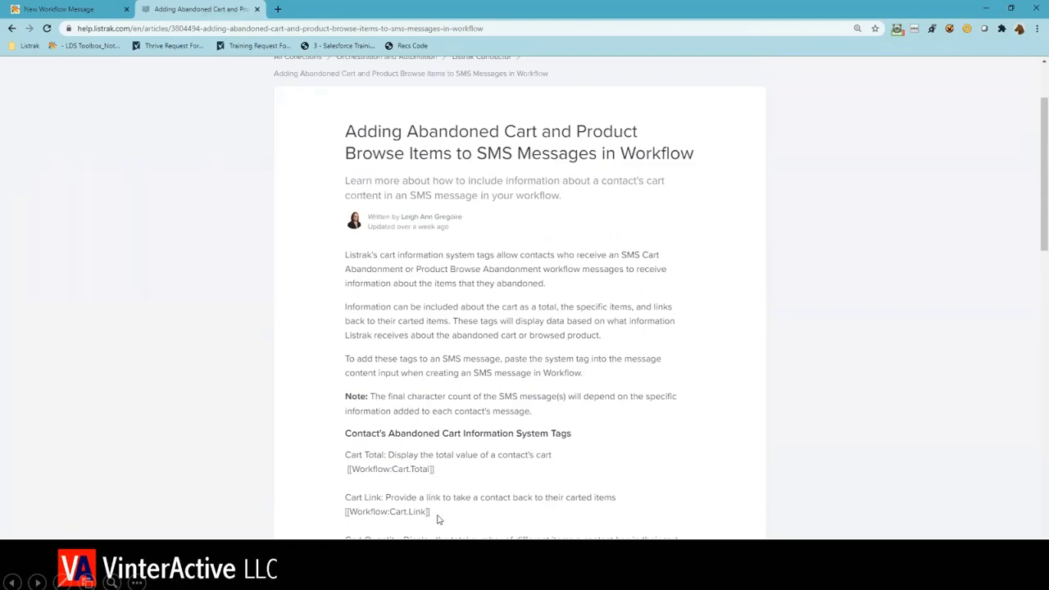
drag(432, 512, 341, 513)
key(ctrl+c)
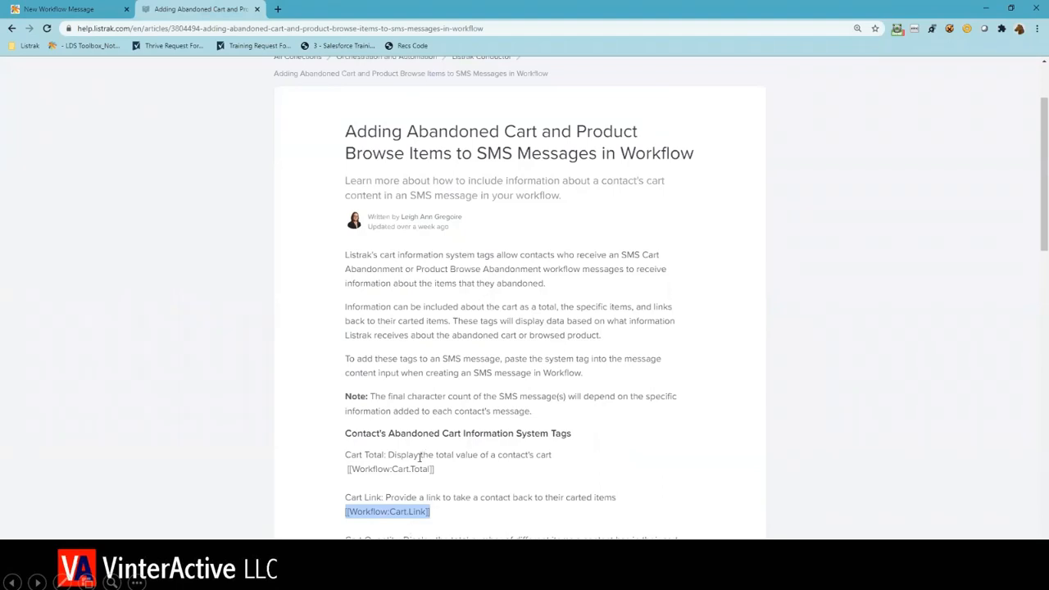
click(96, 9)
key(ctrl+v)
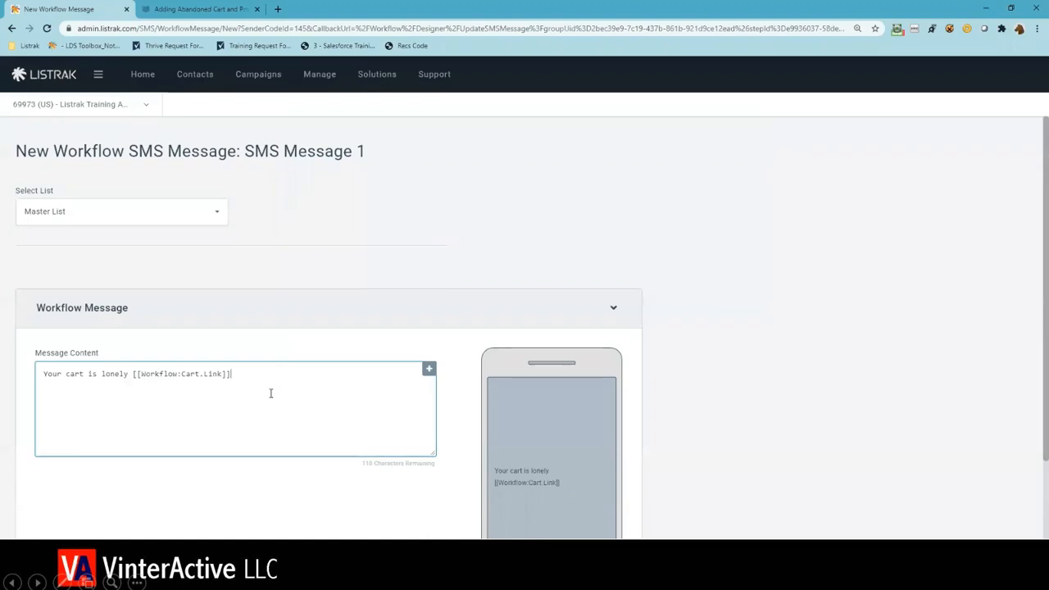
- Create the workflow SMS message and deselect SMS Message 1 back in the workflow
scroll(271, 392, down, 1)
scroll(270, 394, down, 2)
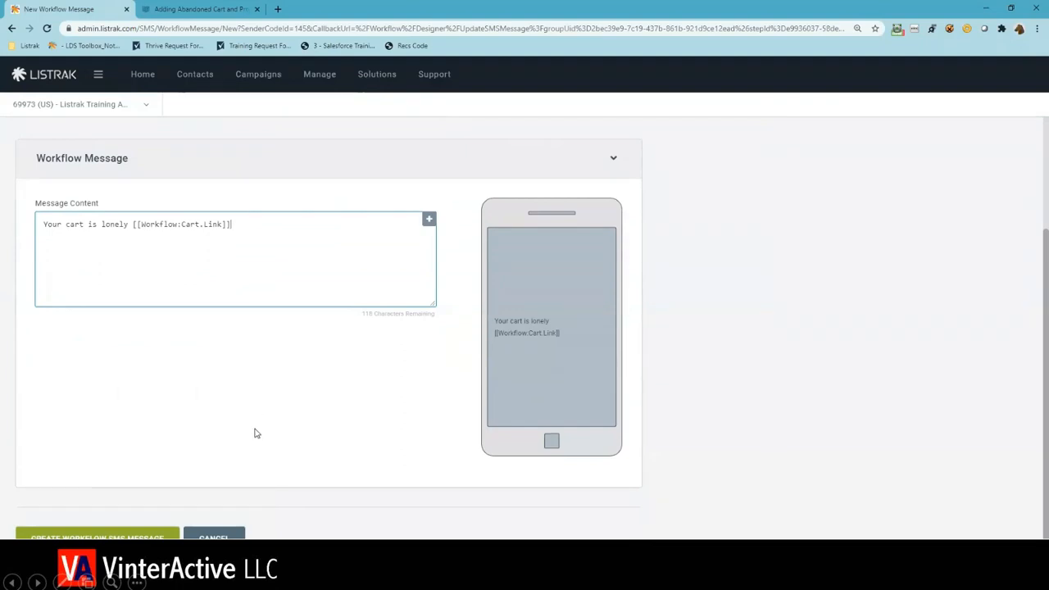
click(96, 537)
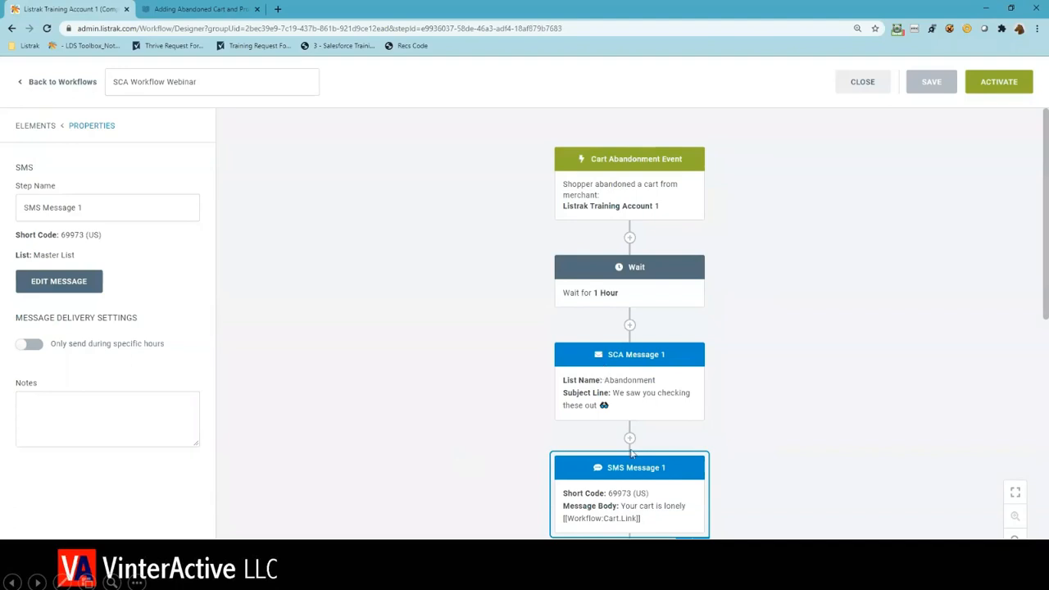
scroll(633, 501, down, 2)
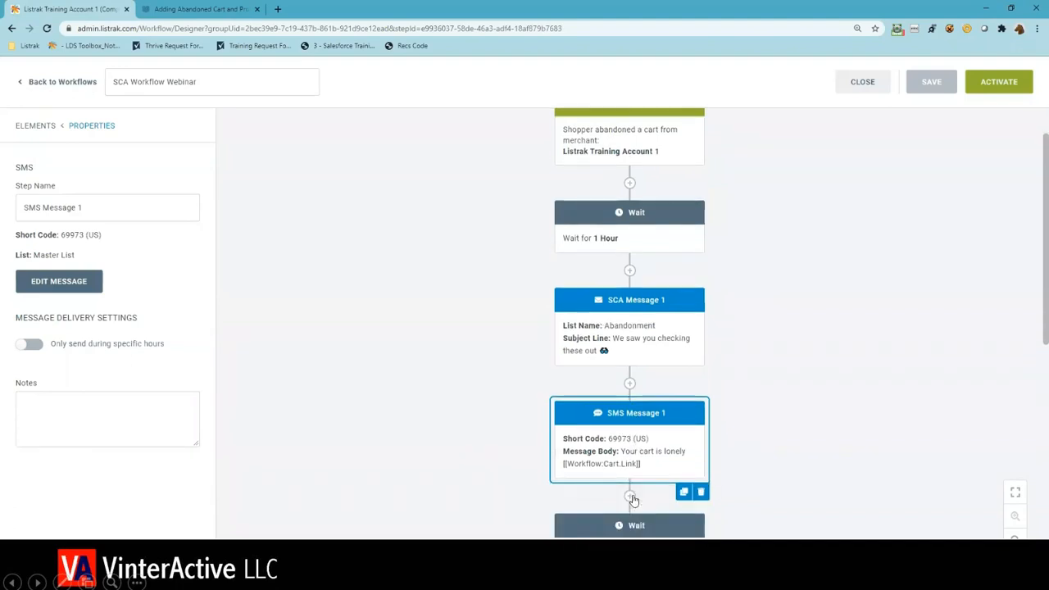
click(433, 483)
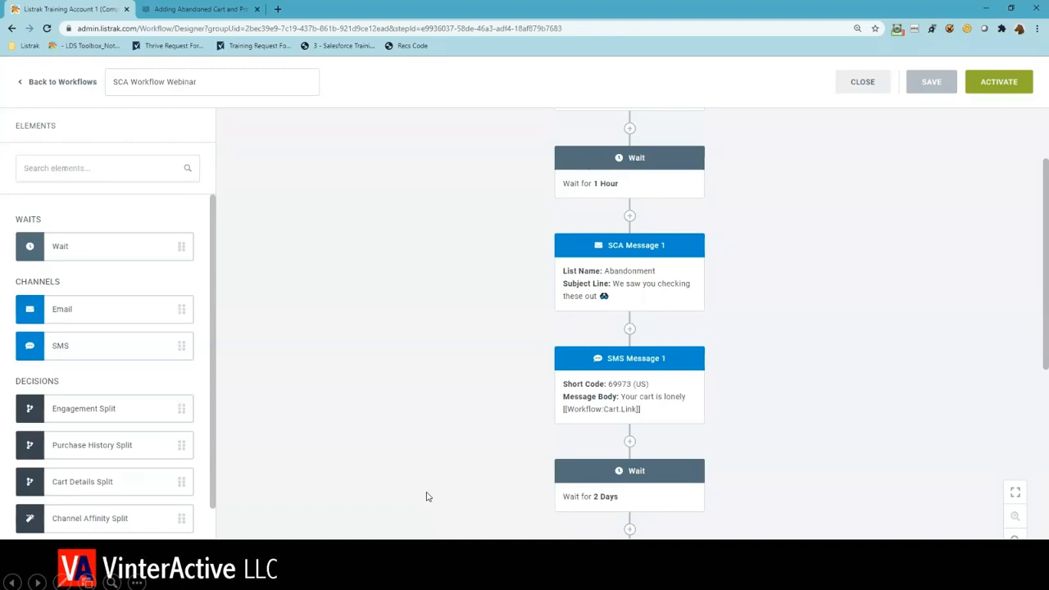
- Add a Cart Details Split between the 3-day wait and the 10% Off coupon
scroll(426, 497, down, 3)
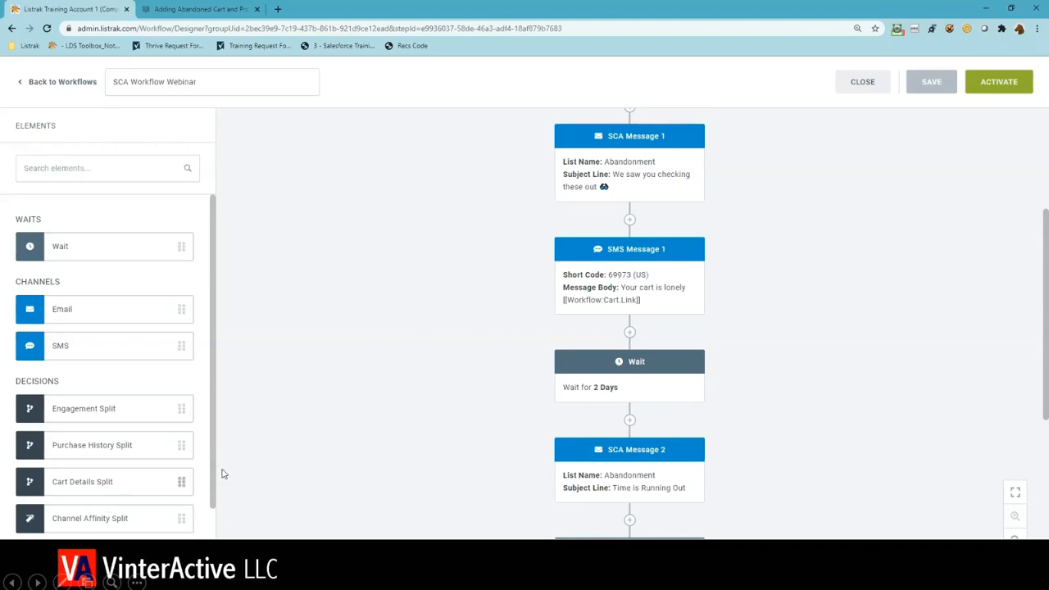
scroll(357, 479, down, 1)
scroll(360, 481, down, 3)
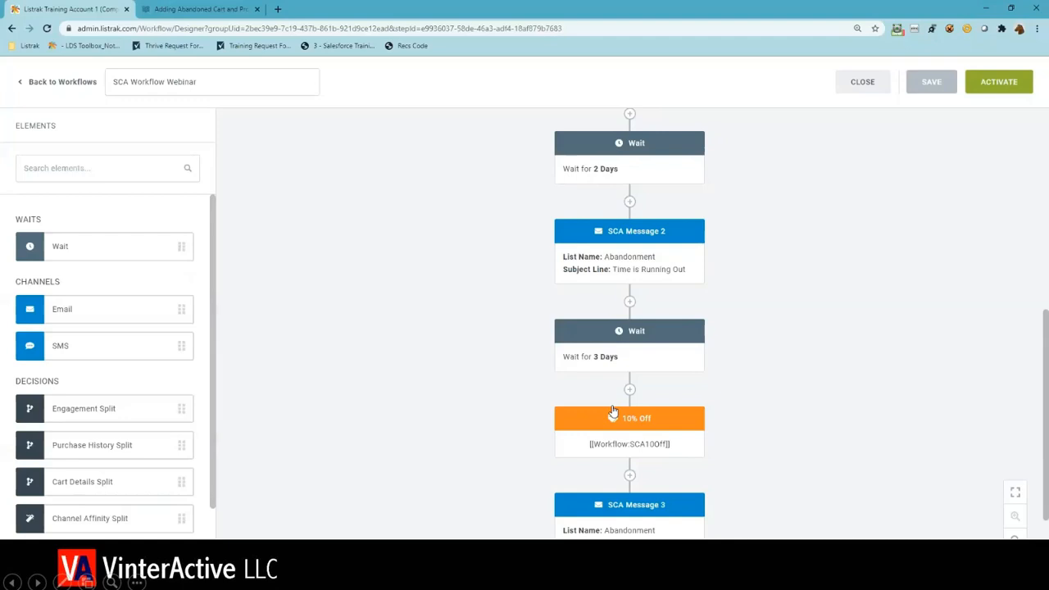
drag(106, 482, 622, 384)
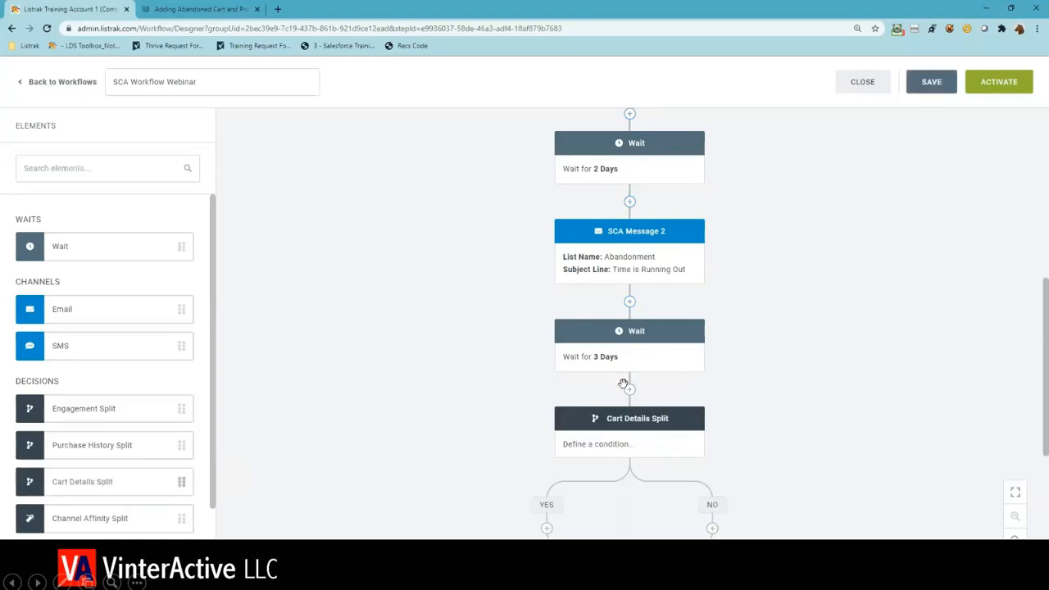
- Name the new cart details split "High Value Cart"
click(589, 452)
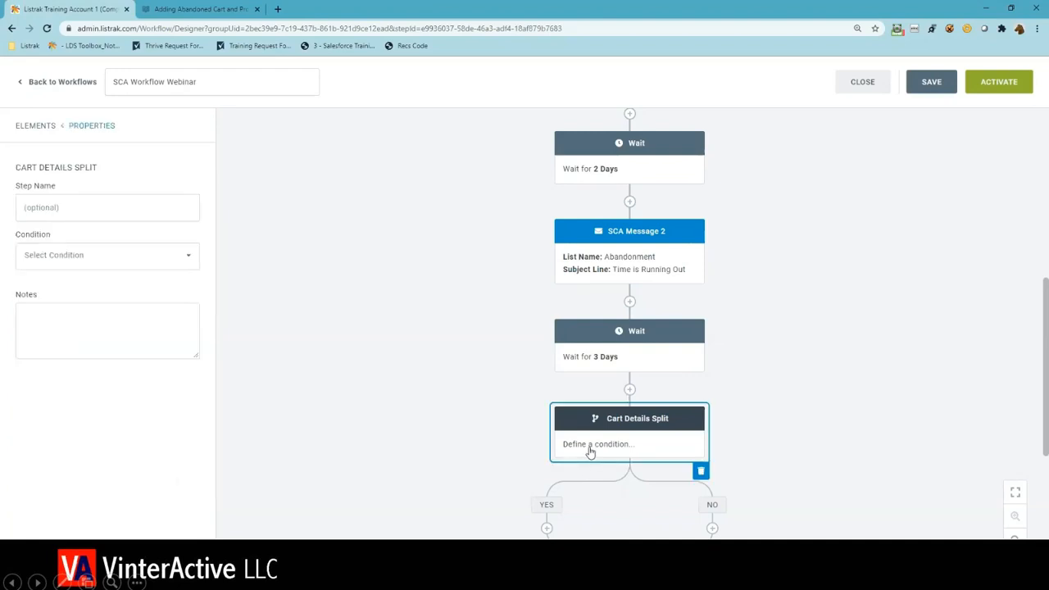
click(145, 203)
text(High )
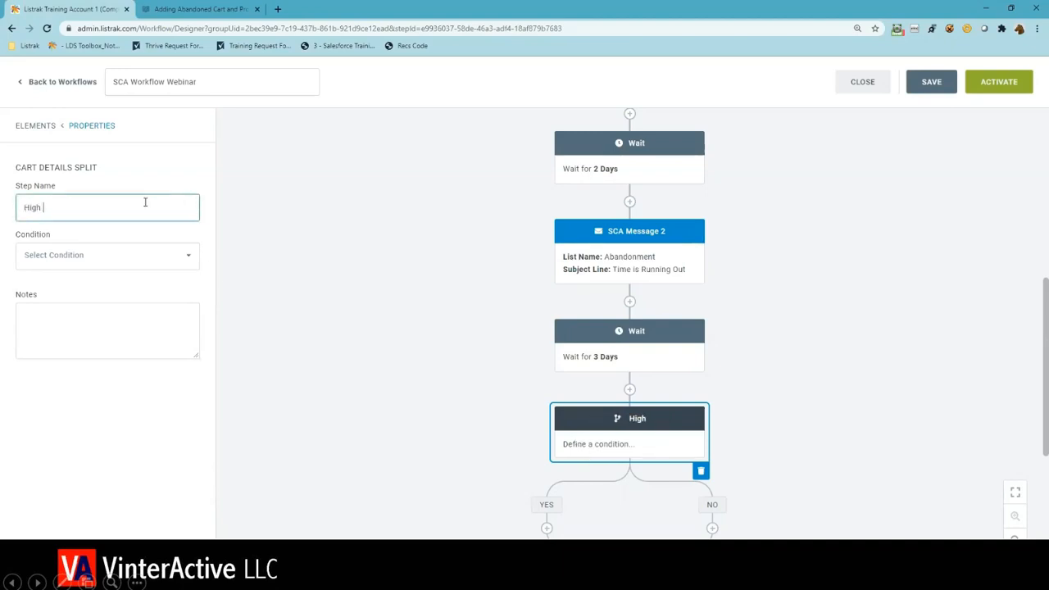
text(Value )
text(A)
text(art)
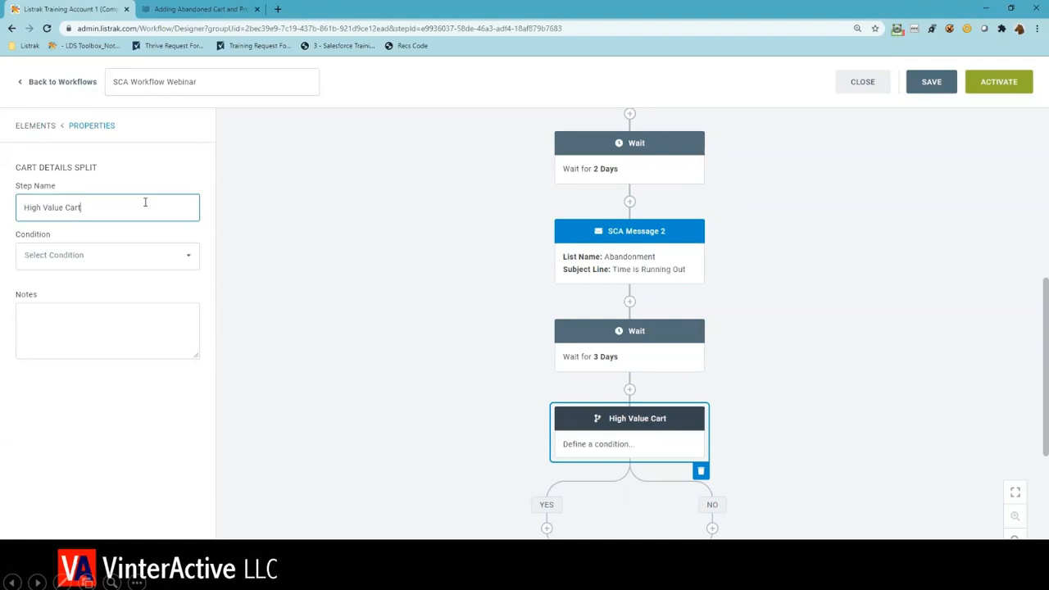
- Set the High Value Cart condition to Cart Total is greater than or equal to 100
click(163, 267)
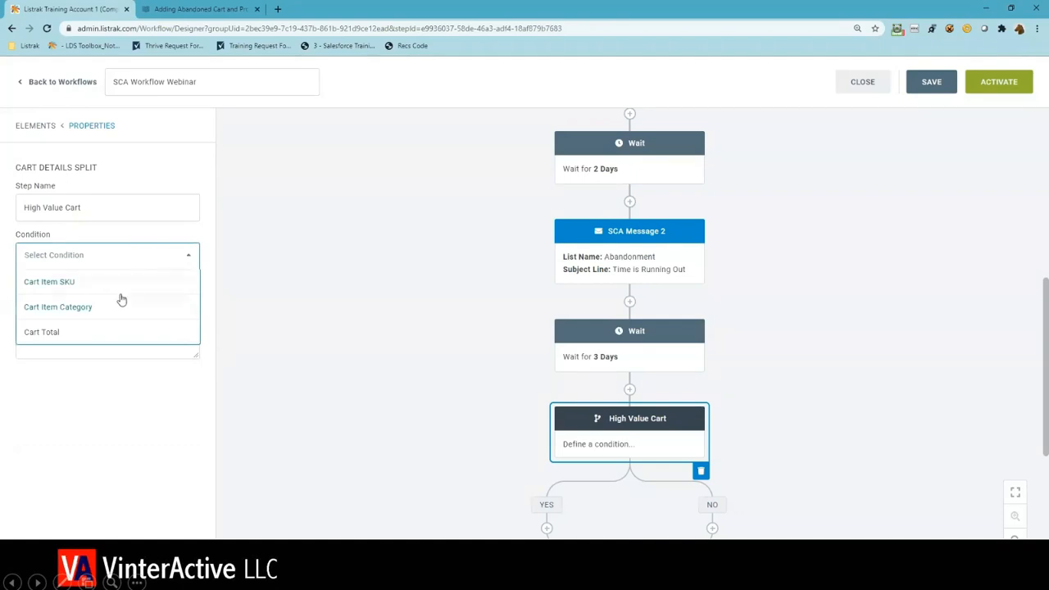
click(87, 330)
click(77, 301)
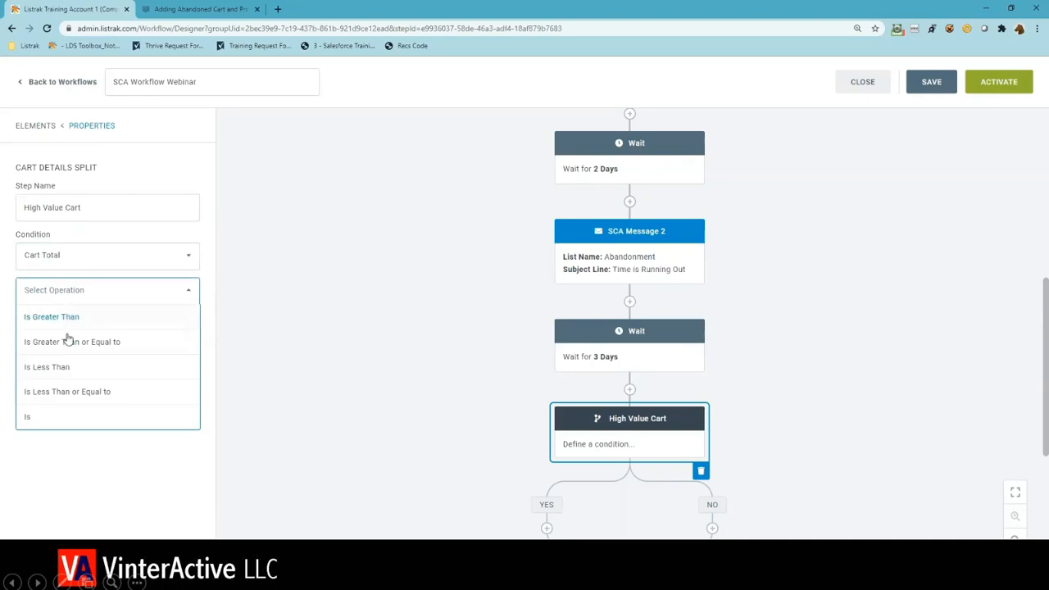
click(68, 341)
click(68, 332)
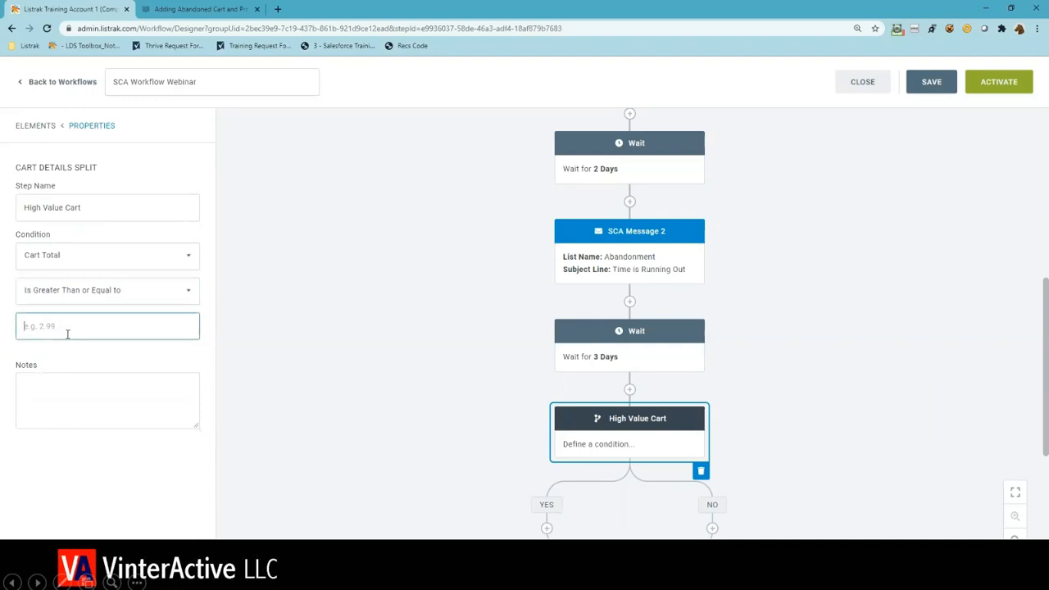
text(100)
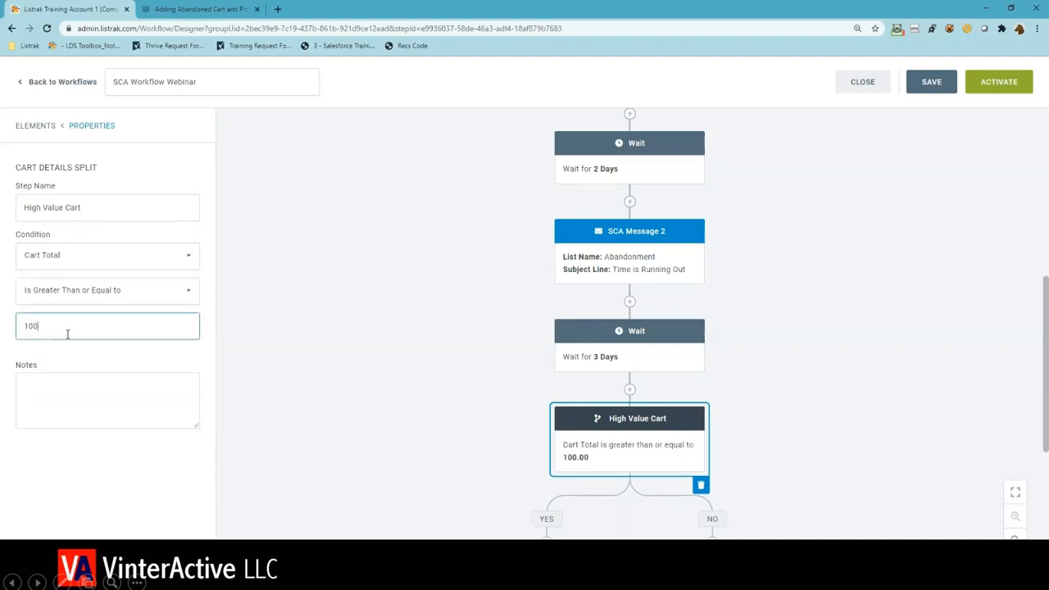
click(315, 374)
- Move the 10% Off coupon and SCA Message 3 onto the No branch of the High Value Cart split, coupon first
scroll(385, 406, down, 1)
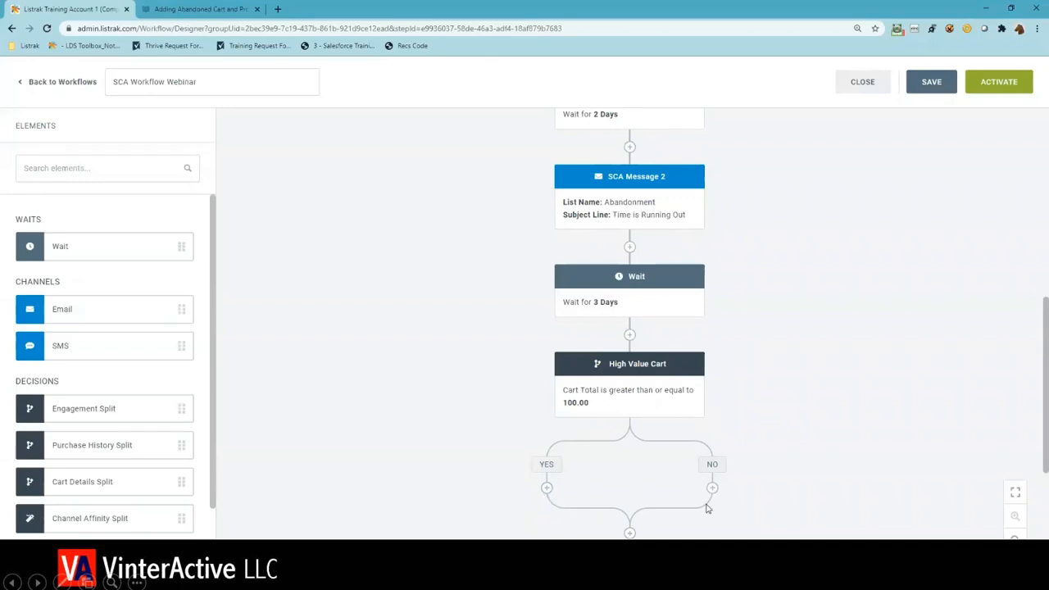
scroll(707, 504, down, 1)
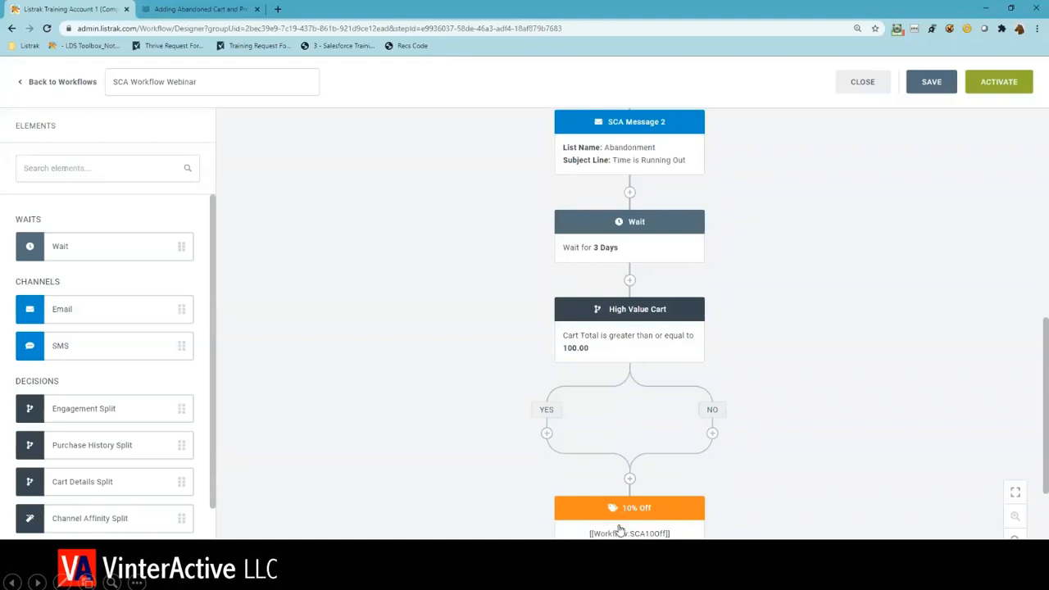
drag(621, 531, 710, 452)
drag(633, 498, 694, 418)
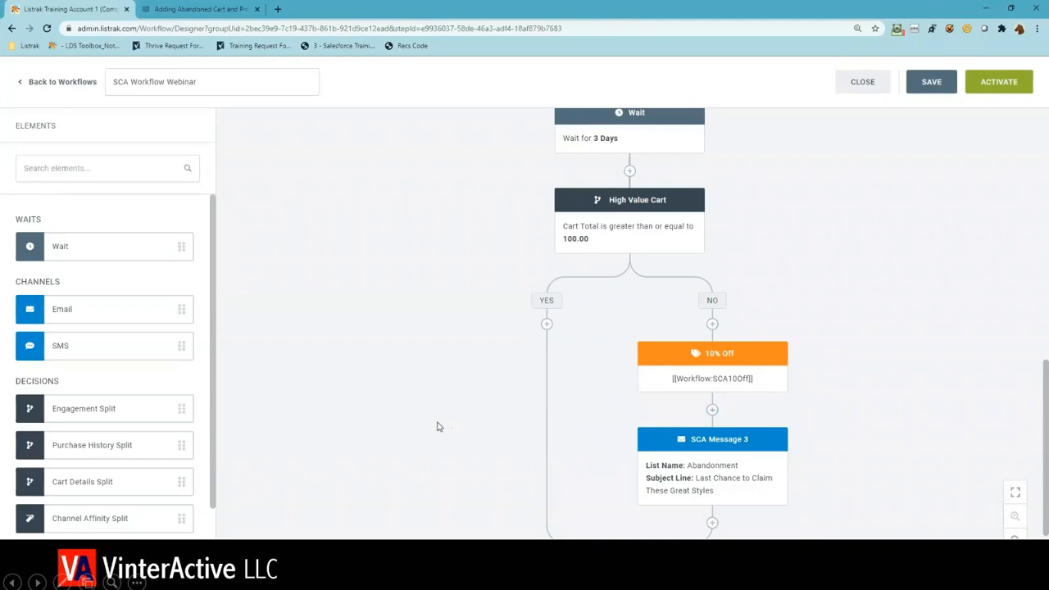
- Add a coupon element to the Yes branch of the High Value Cart split and name it "15% Off"
scroll(194, 382, down, 1)
drag(140, 537, 547, 324)
click(553, 350)
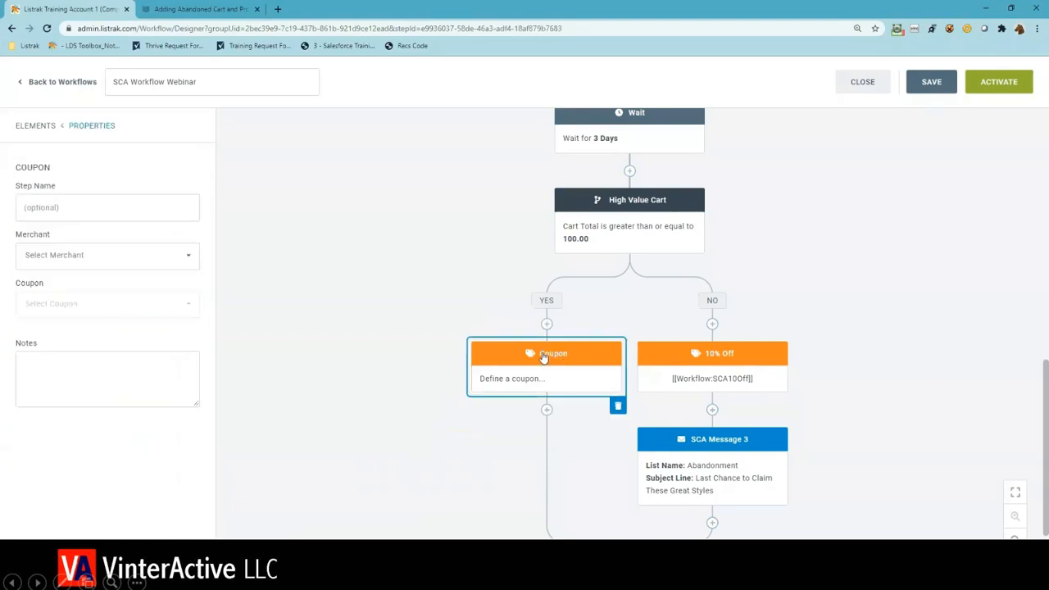
click(150, 214)
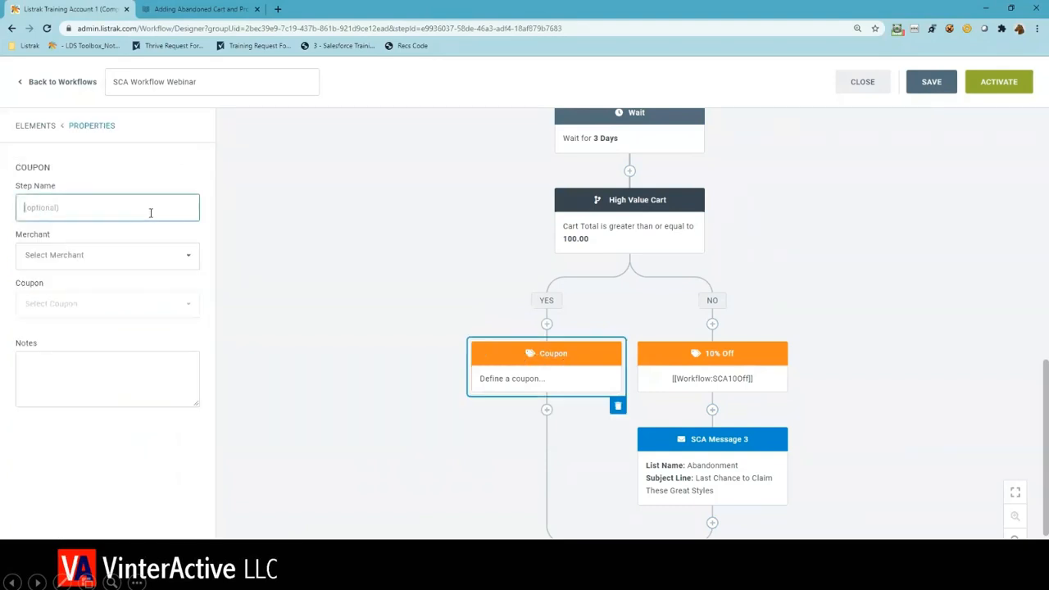
text(15% Off)
- Assign the 15% Off step the merchant Listrak Training Account 1 and the coupon SCAHigValueEmailCoupon
click(87, 255)
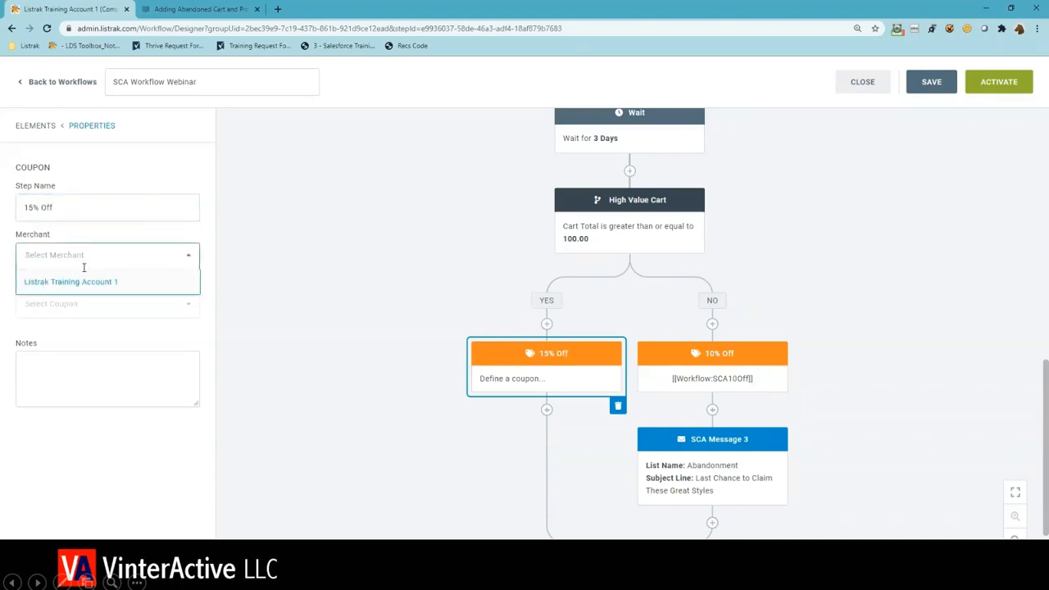
click(82, 283)
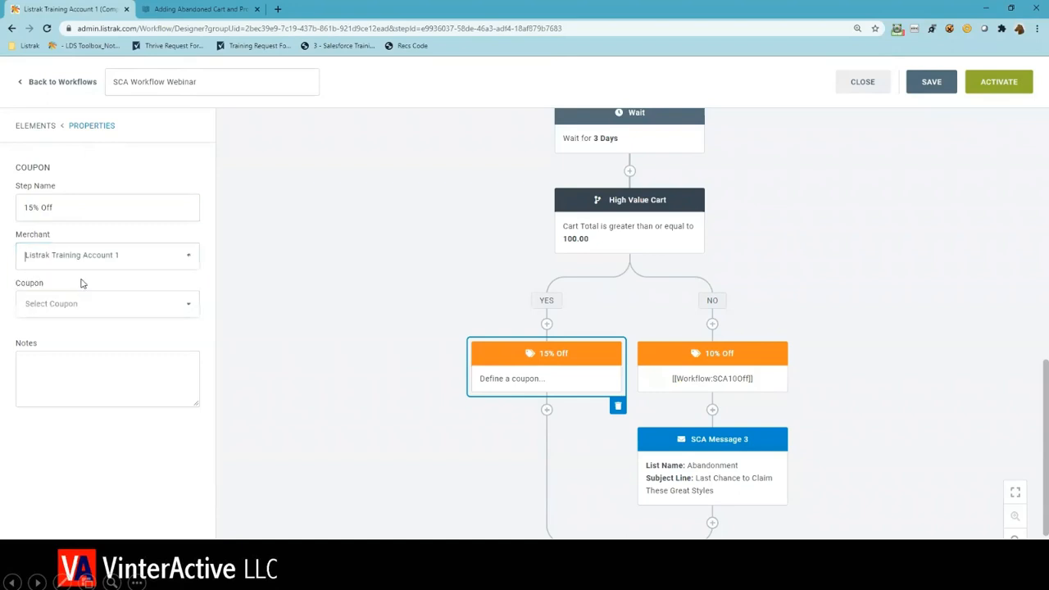
click(79, 301)
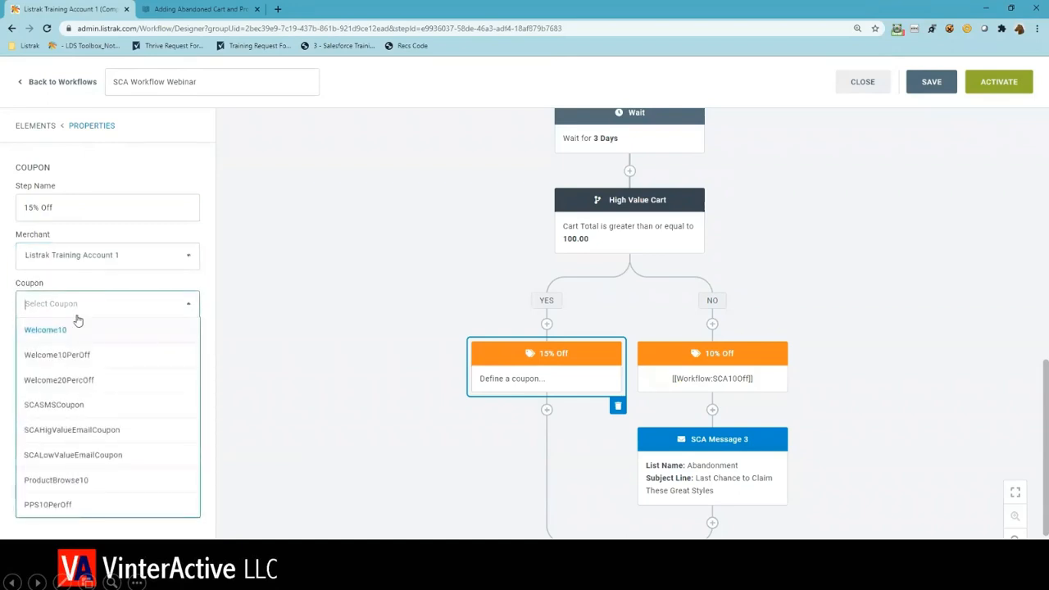
click(57, 434)
- Set the 15% Off step's coupon code tag to SCA15Off and copy the full tag [[Workflow:SCA15Off]]
click(68, 412)
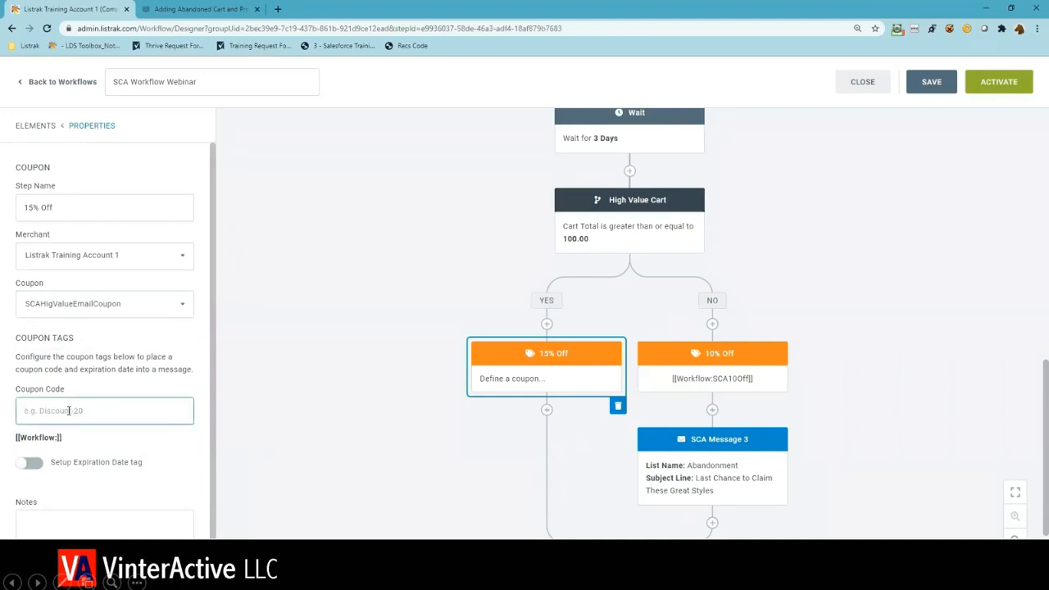
text(SCA15Off)
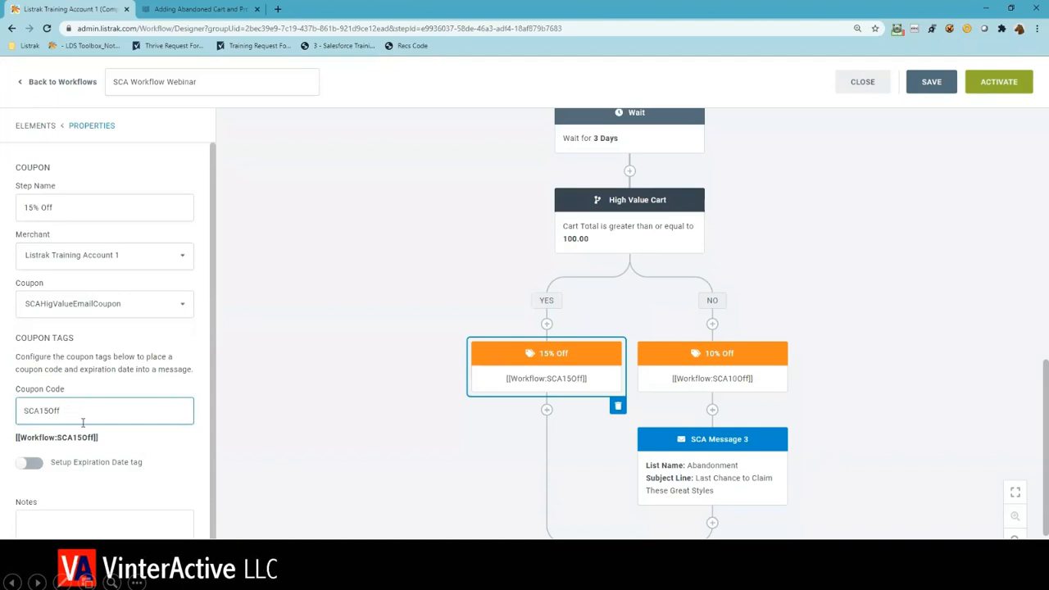
drag(99, 438, 11, 439)
key(ctrl+c)
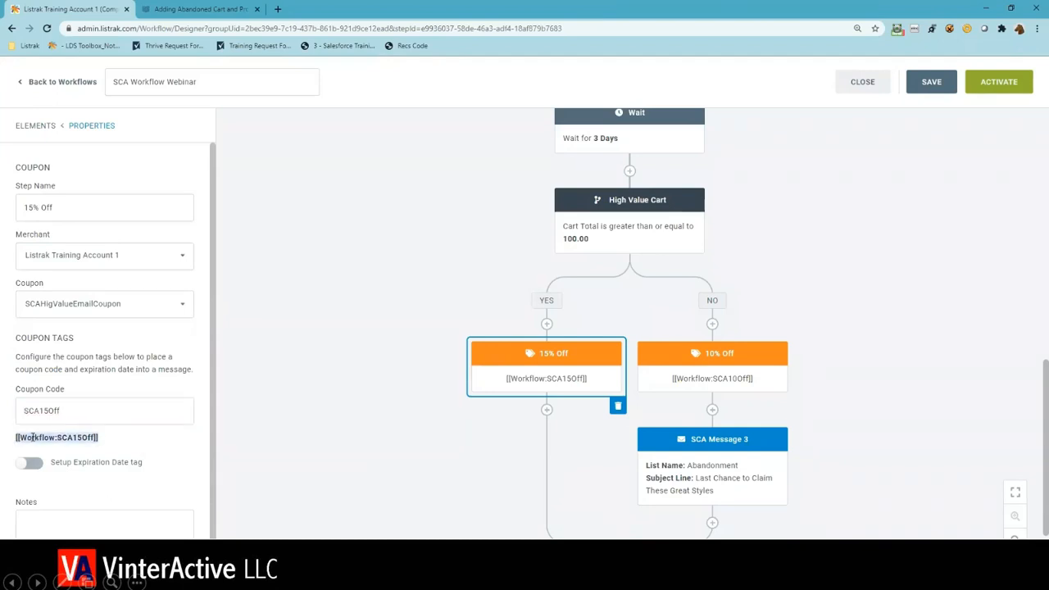
click(281, 465)
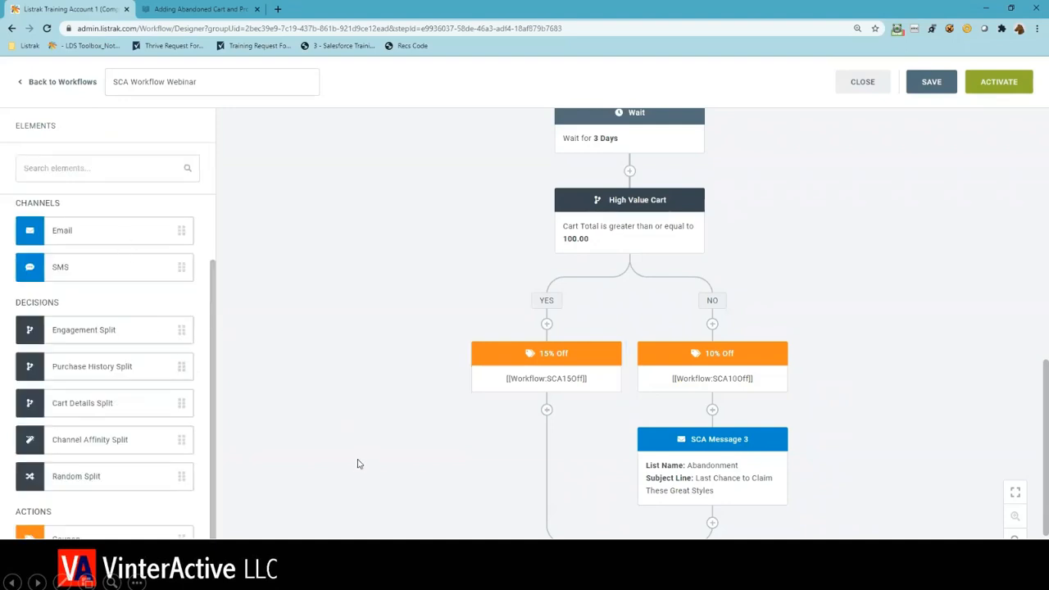
- Duplicate SCA Message 3, placing the copy below the 15% Off coupon on the Yes branch, and select that copy
click(698, 507)
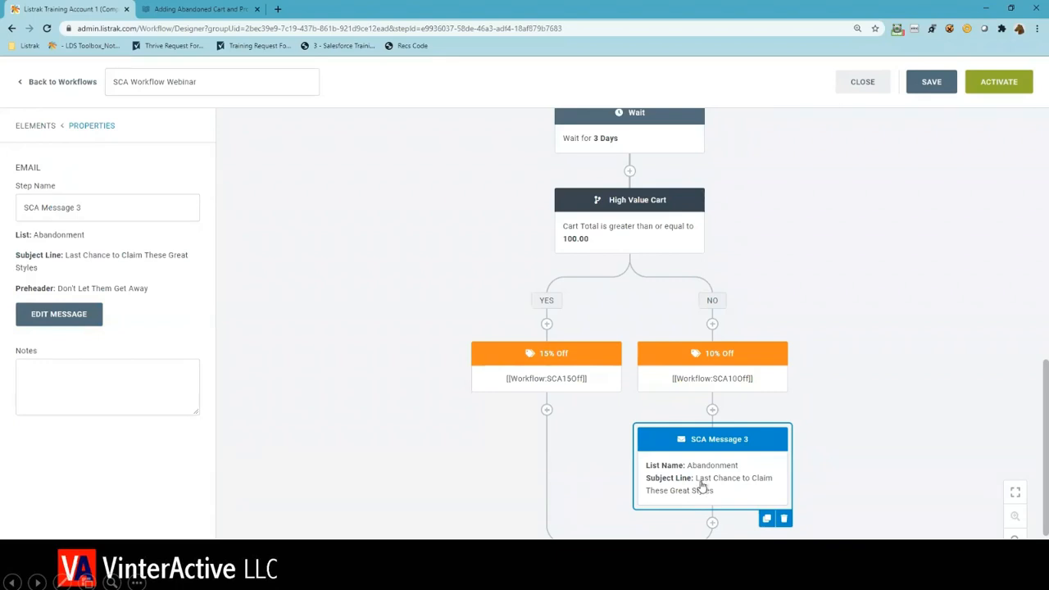
click(765, 524)
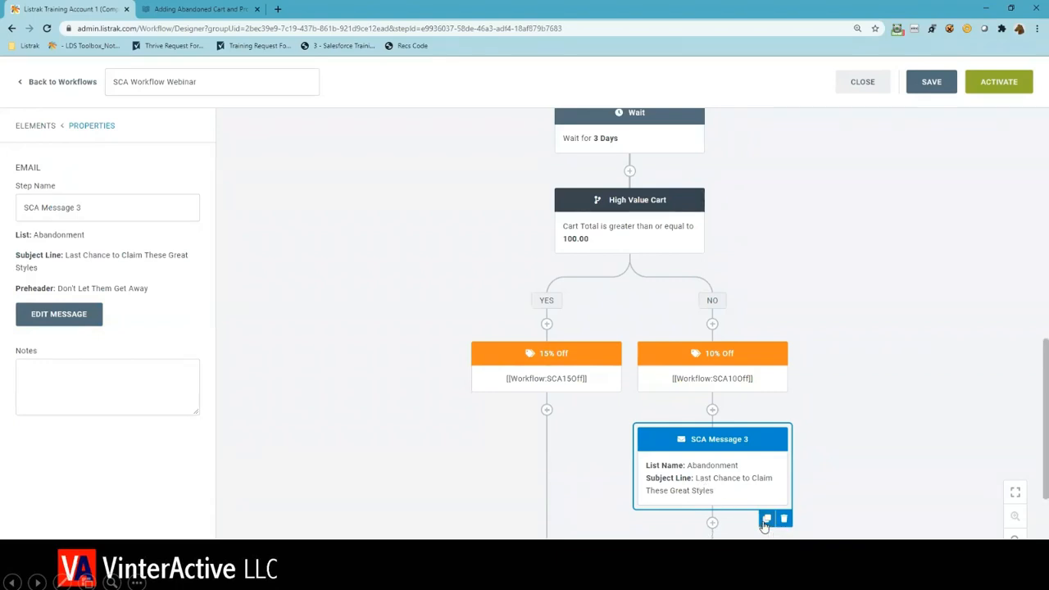
scroll(764, 526, down, 1)
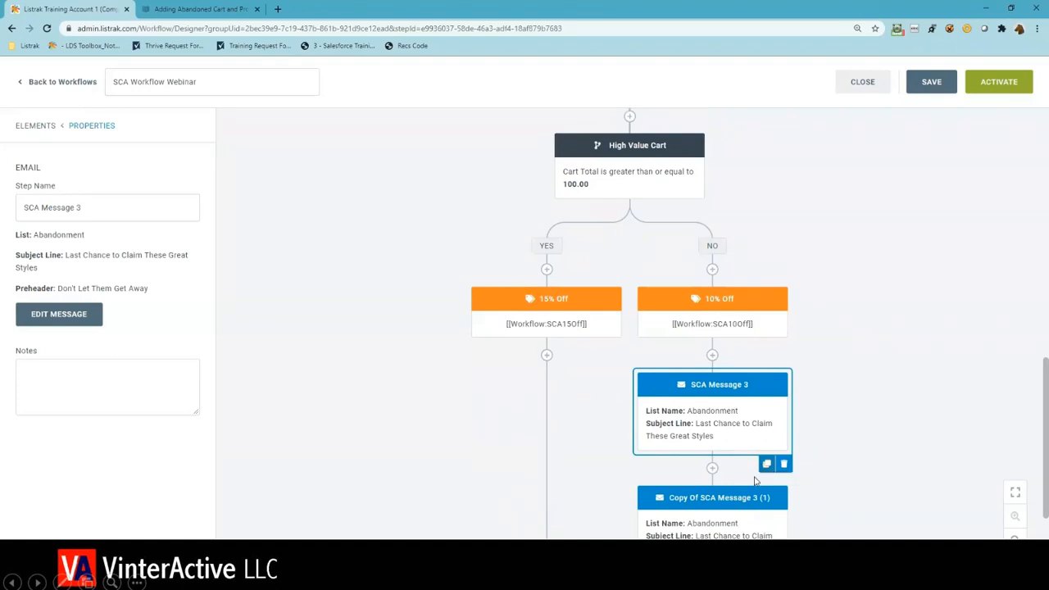
drag(746, 497, 553, 365)
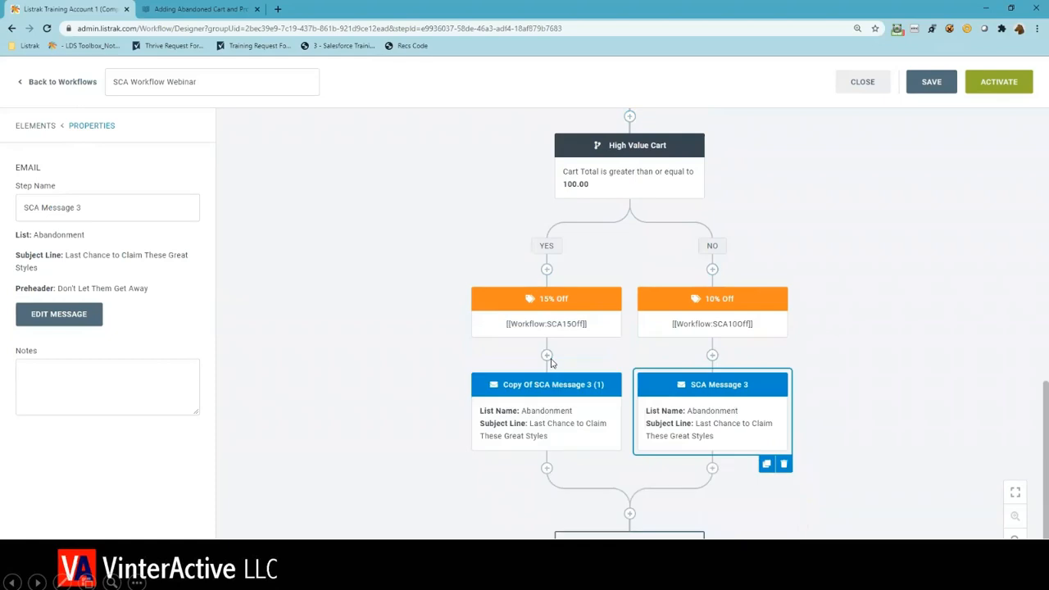
click(565, 419)
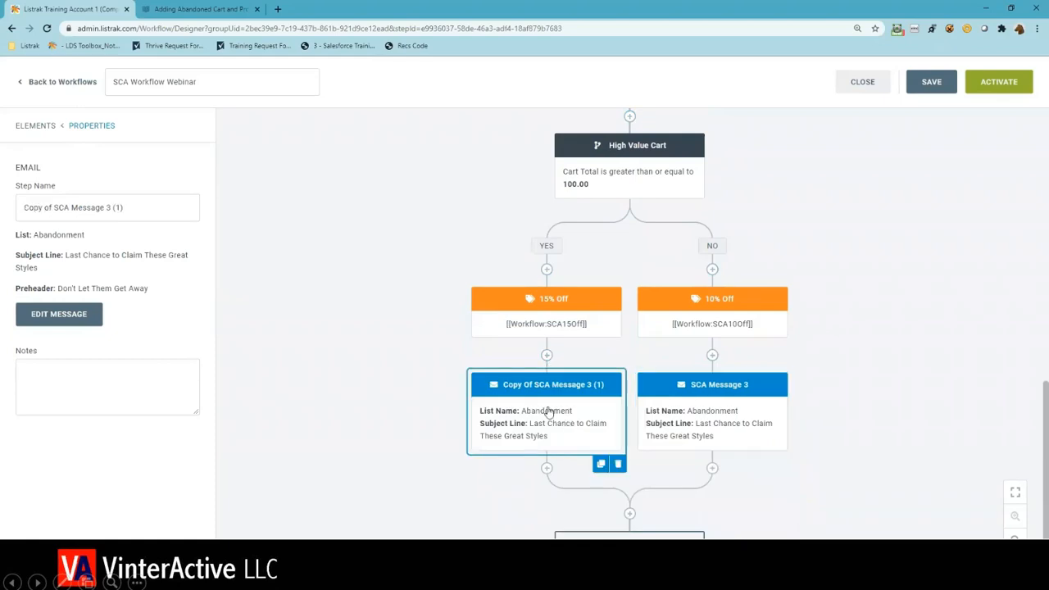
- Rename the copied email on the Yes branch as "SCA Message 3 High Value"
drag(53, 208, 3, 205)
key(BackSpace)
key(Delete)
click(101, 207)
key(BackSpace)
key(BackSpace)
key(BackSpace)
key(BackSpace)
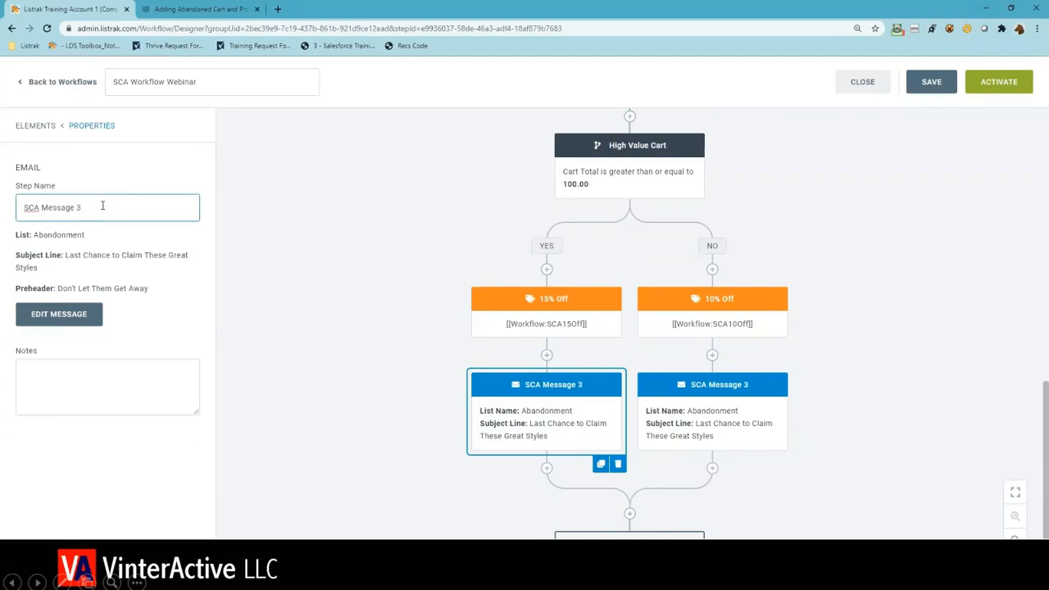
text(High Value)
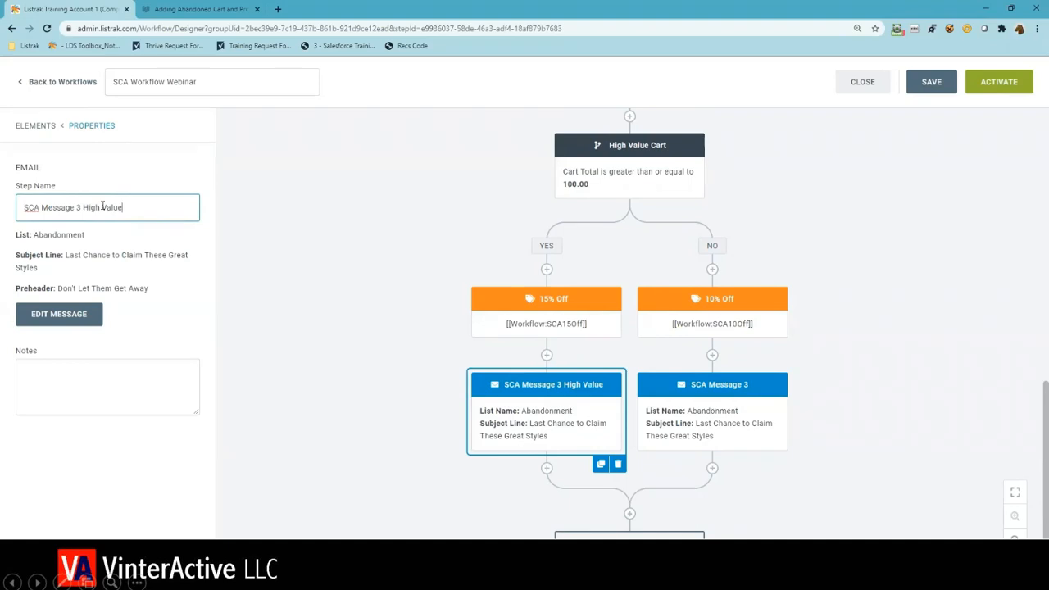
- Open the design of SCA Message 3 High Value and replace its coupon code tag with [[Workflow:SCA15Off]]
click(80, 317)
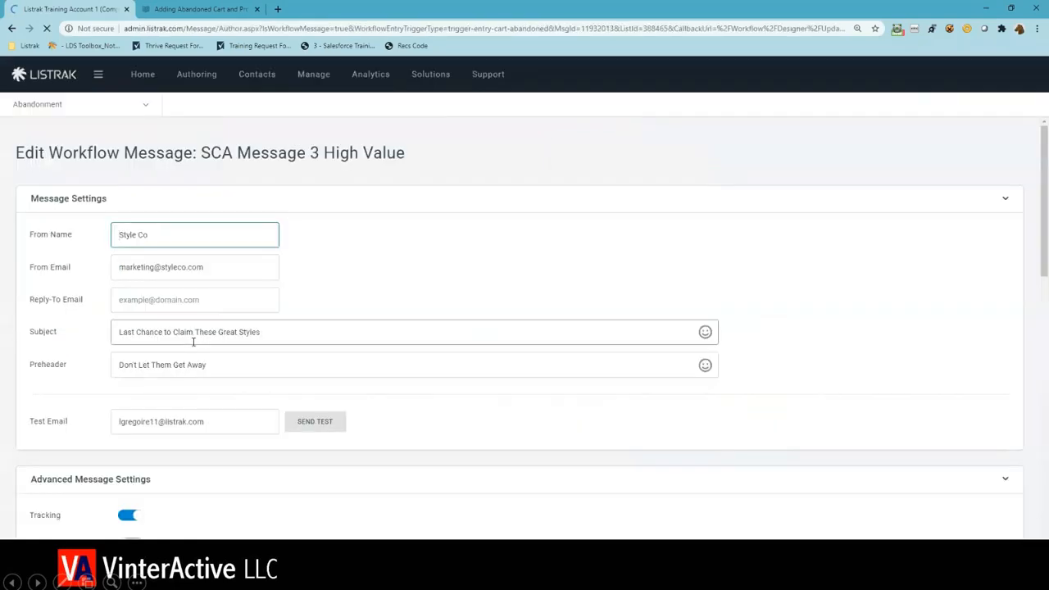
scroll(286, 386, down, 7)
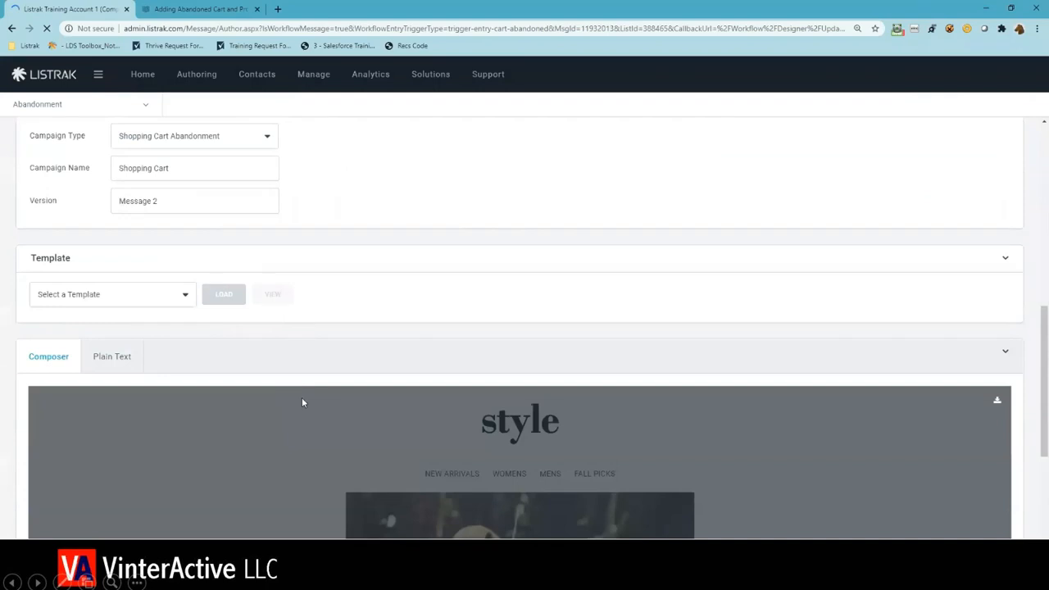
scroll(302, 402, down, 2)
click(519, 411)
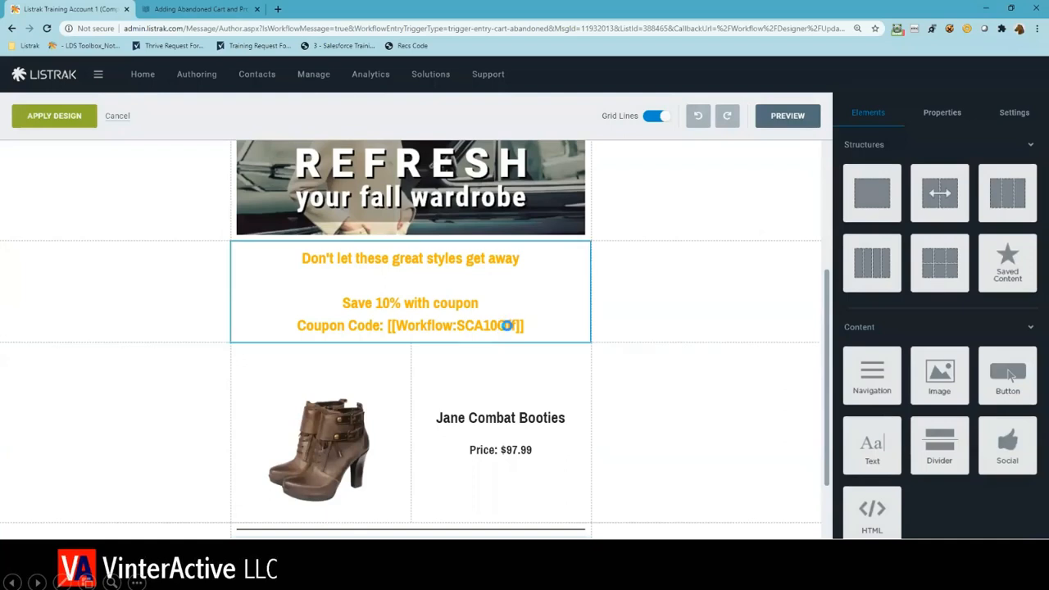
click(505, 327)
drag(528, 324, 386, 325)
key(ctrl+v)
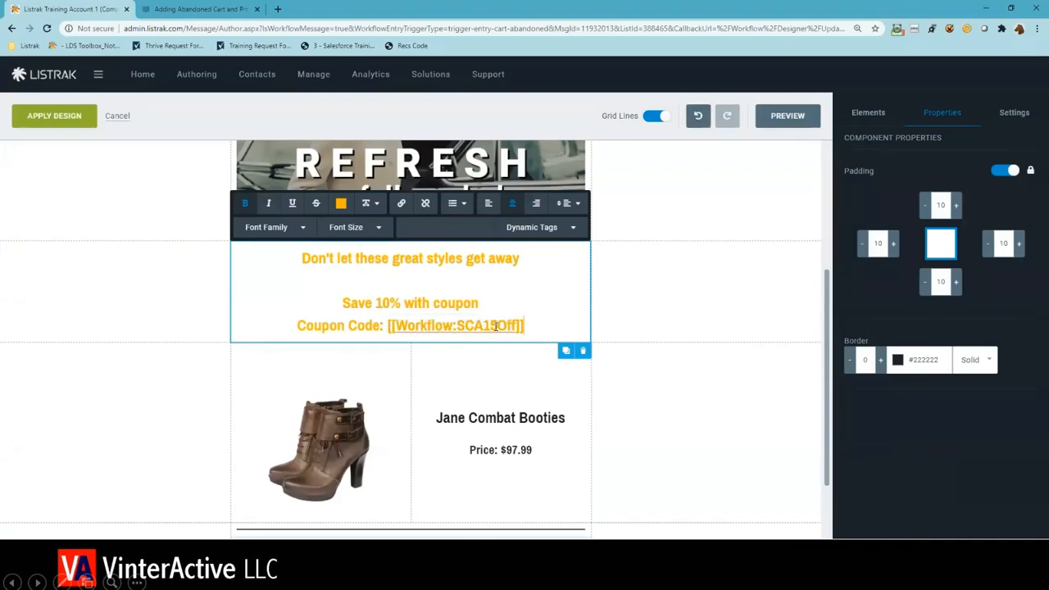
- Change the coupon line to "Save 15% with coupon", apply the design and update the workflow email message
click(389, 303)
key(BackSpace)
text(5)
click(54, 116)
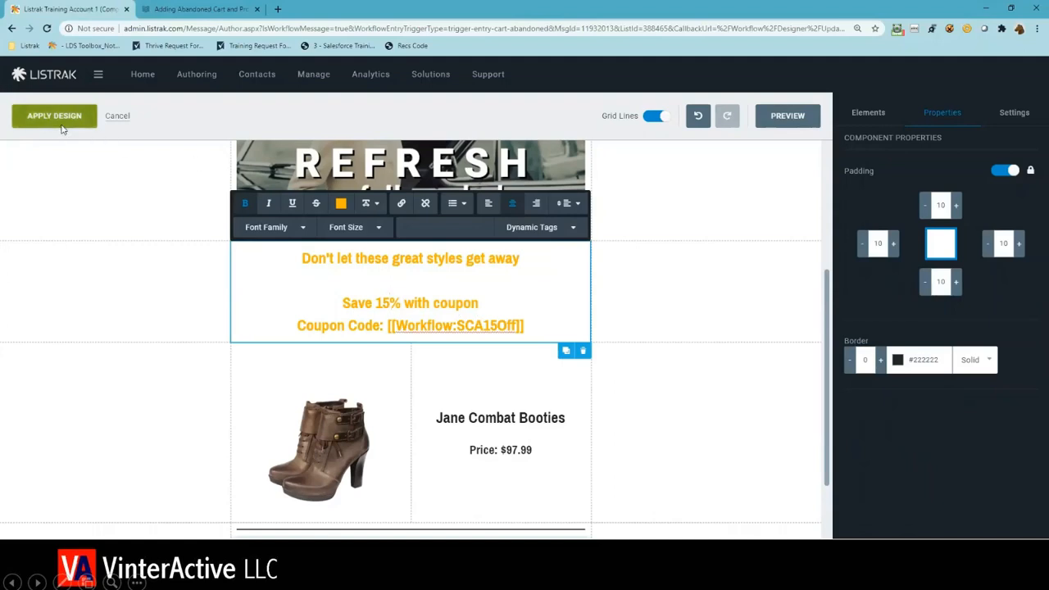
scroll(902, 409, down, 2)
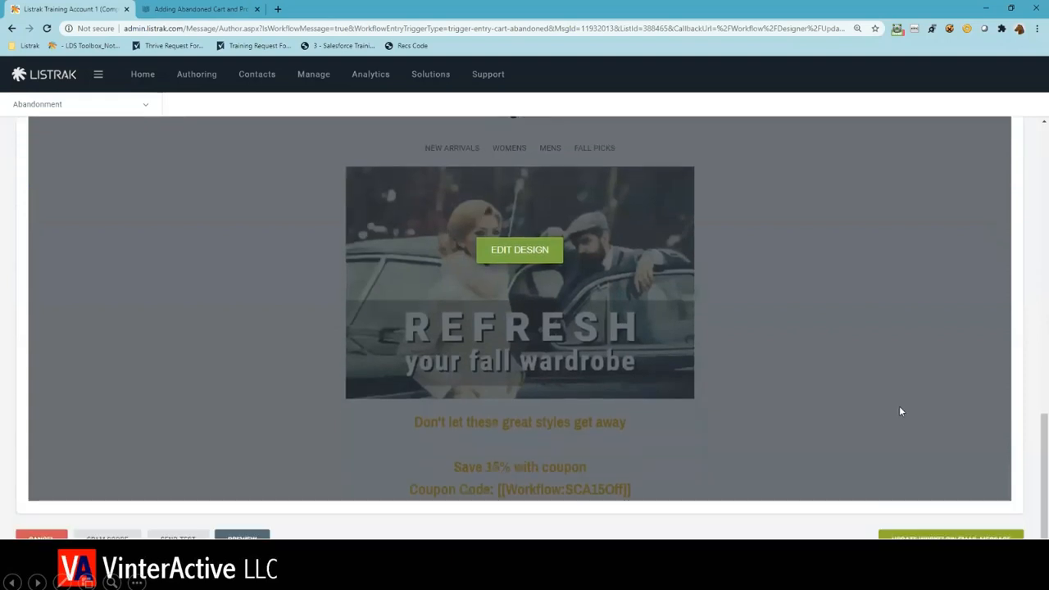
click(928, 538)
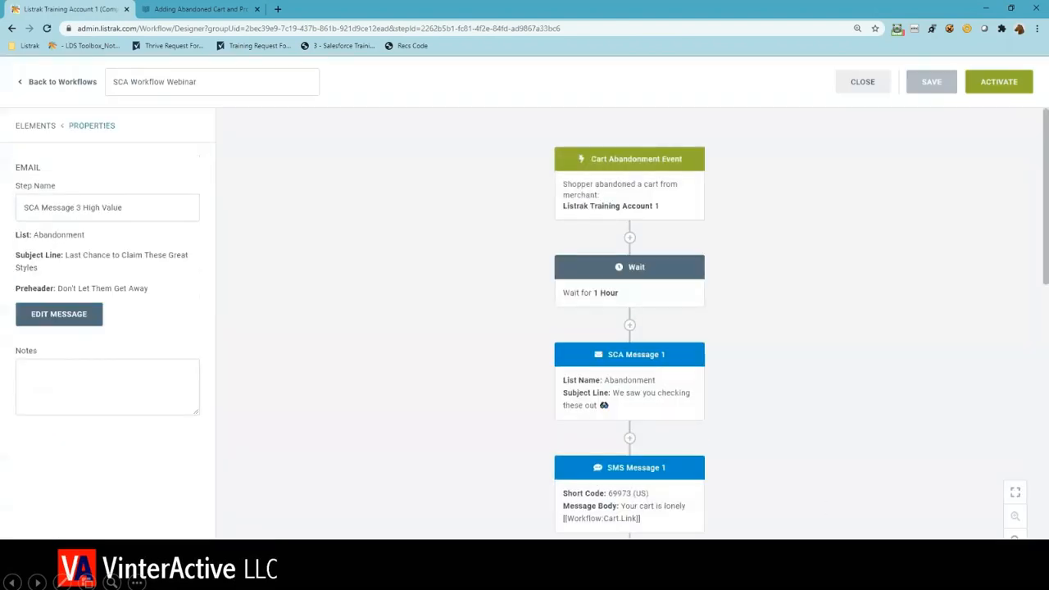
- Add an Engagement Split below SCA Message 3 High Value on the Yes branch
scroll(827, 508, down, 5)
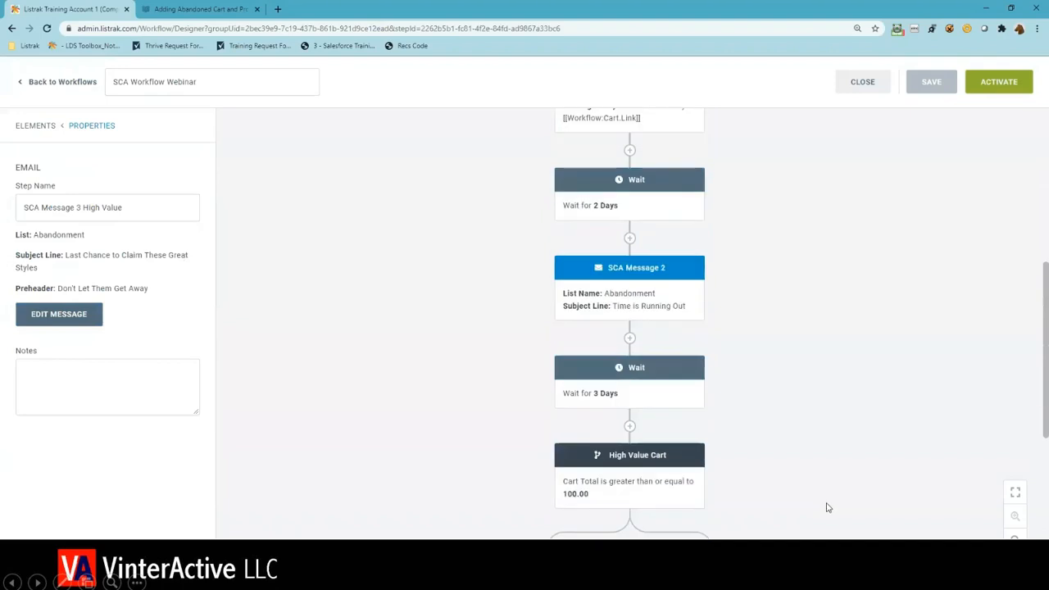
scroll(828, 508, down, 4)
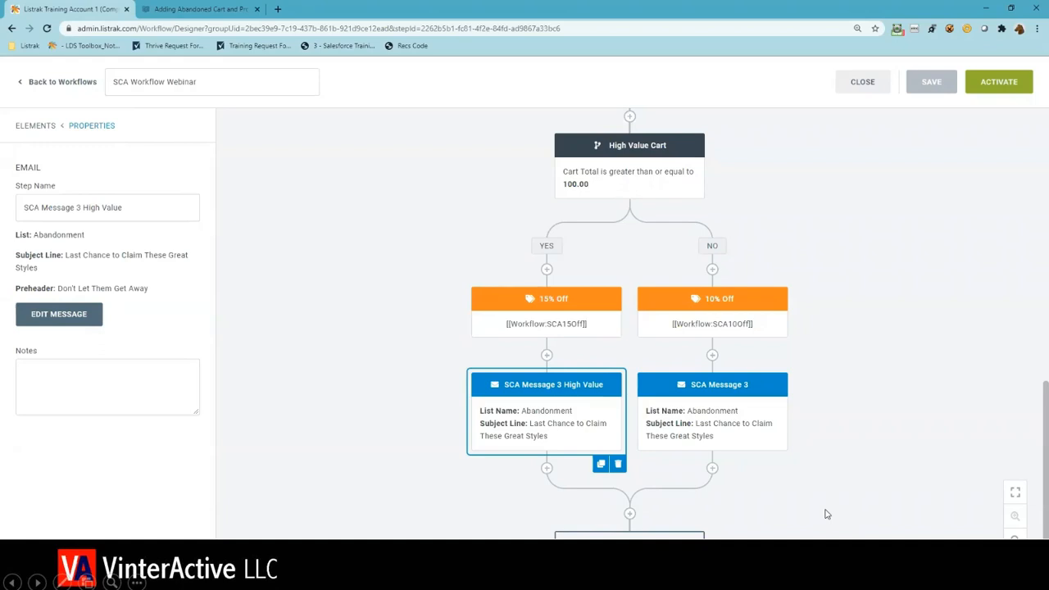
click(367, 352)
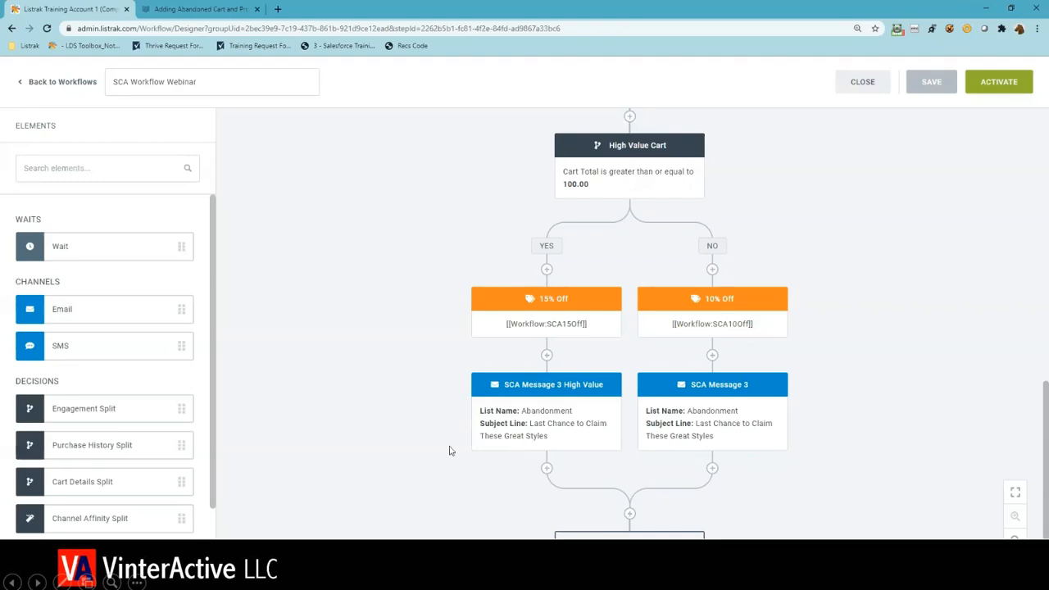
drag(91, 407, 537, 468)
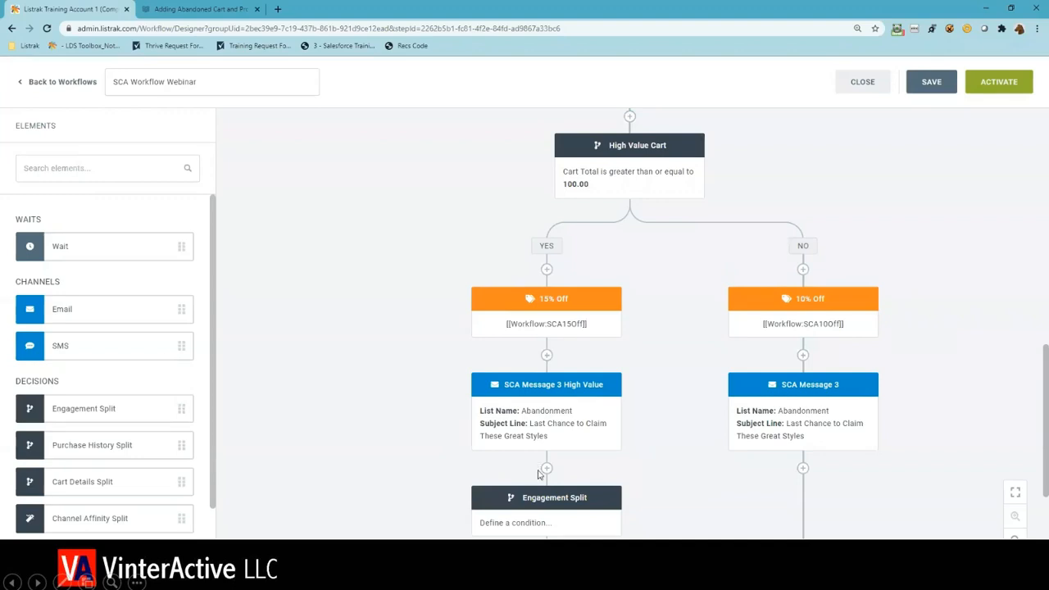
- Insert a Wait of 2 days between SCA Message 3 High Value and the Engagement Split
scroll(537, 468, down, 1)
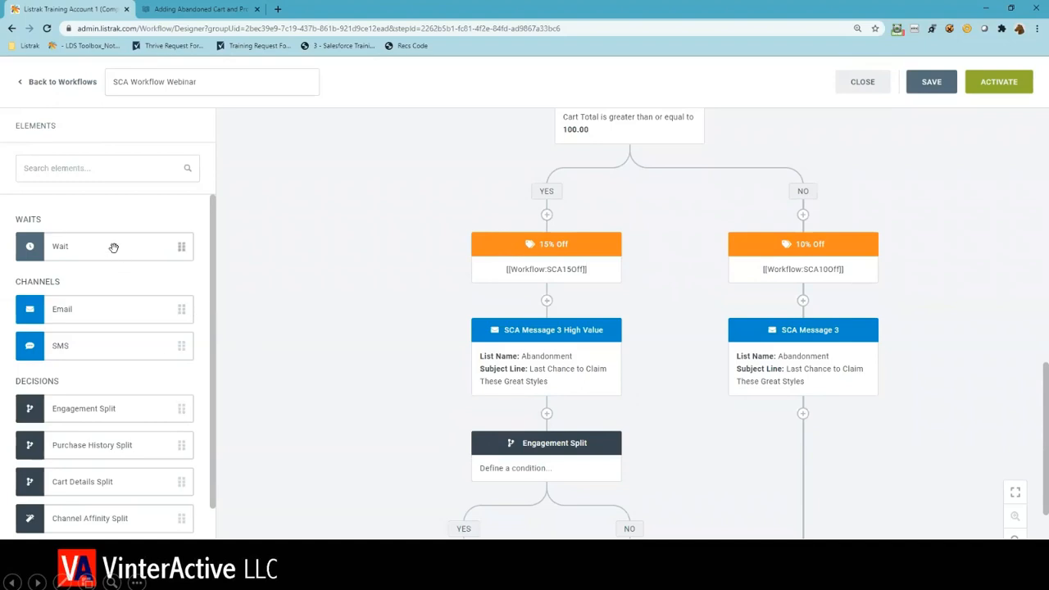
drag(114, 247, 545, 420)
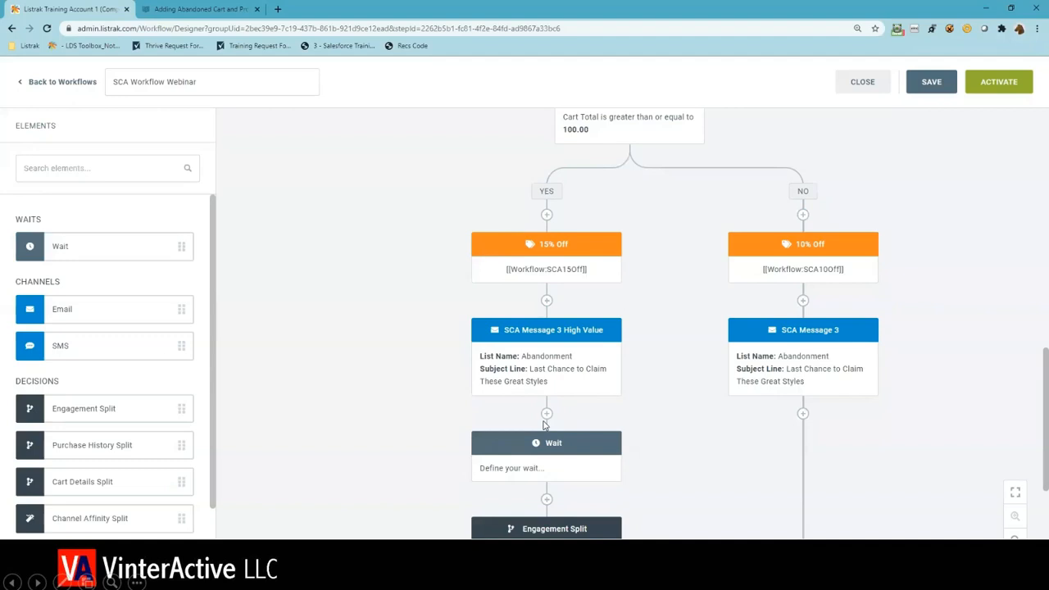
click(515, 447)
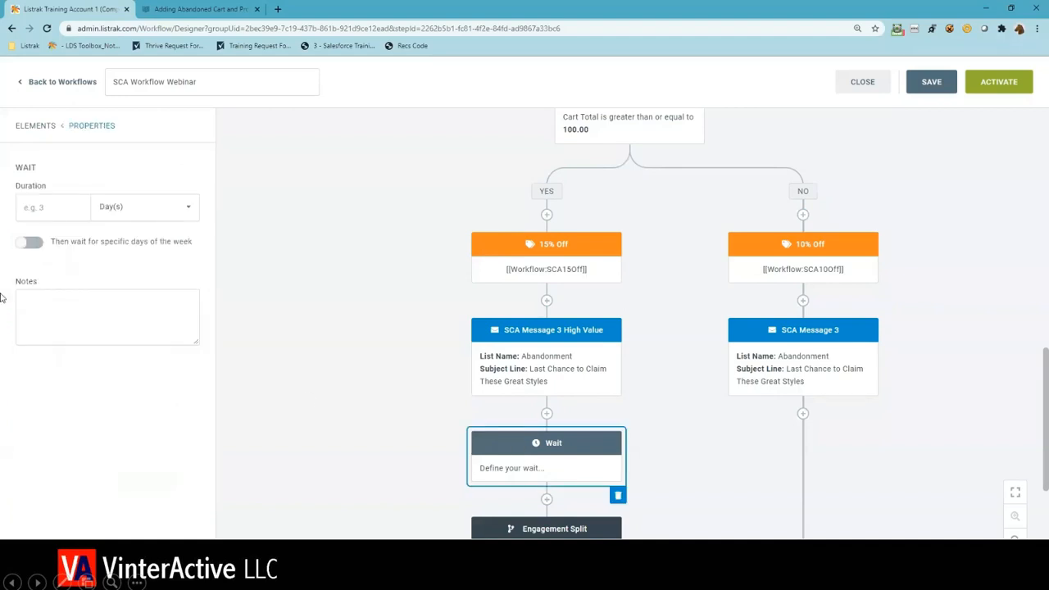
click(37, 205)
text(2)
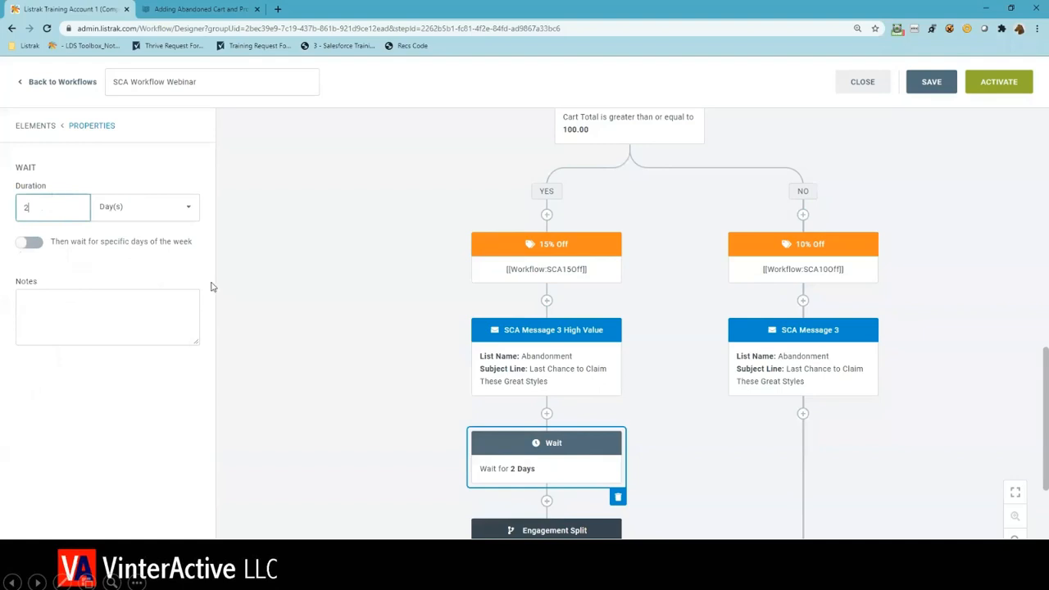
- Name the Engagement Split "Clicked Message 3"
scroll(304, 358, down, 3)
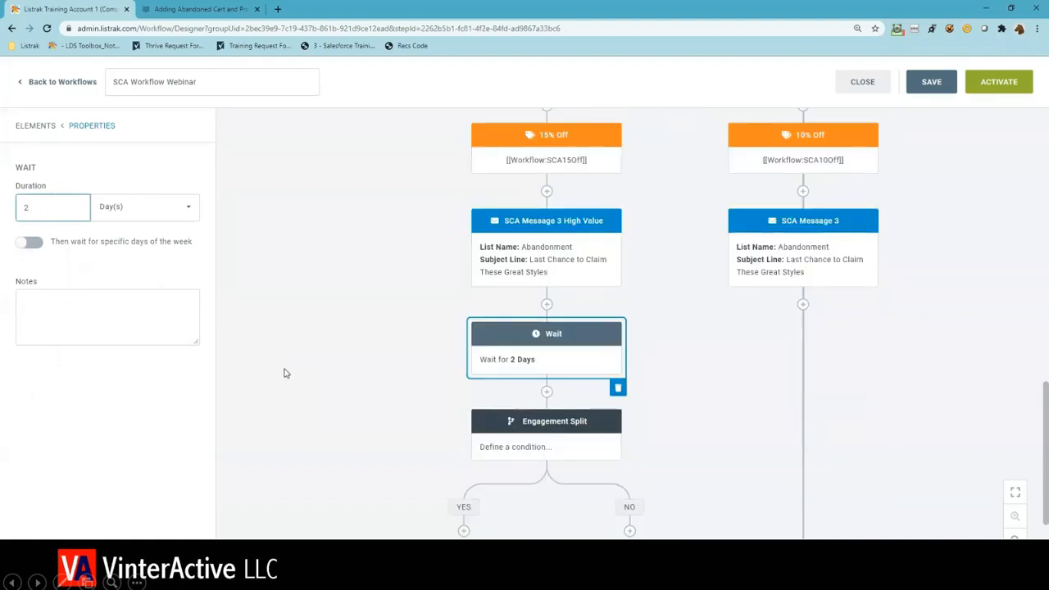
click(487, 446)
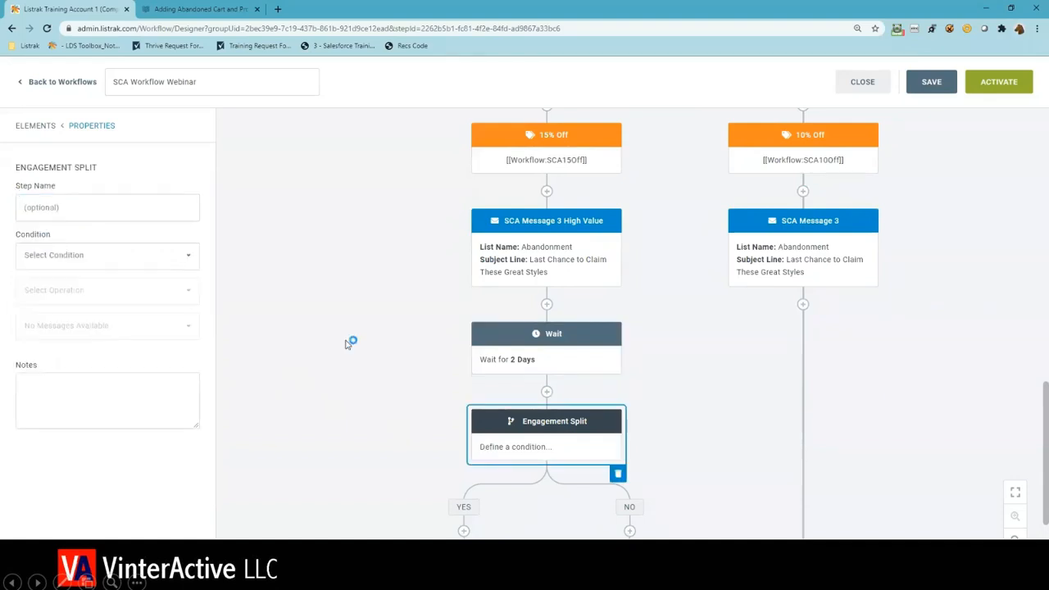
click(119, 206)
text(Clicked Message 3)
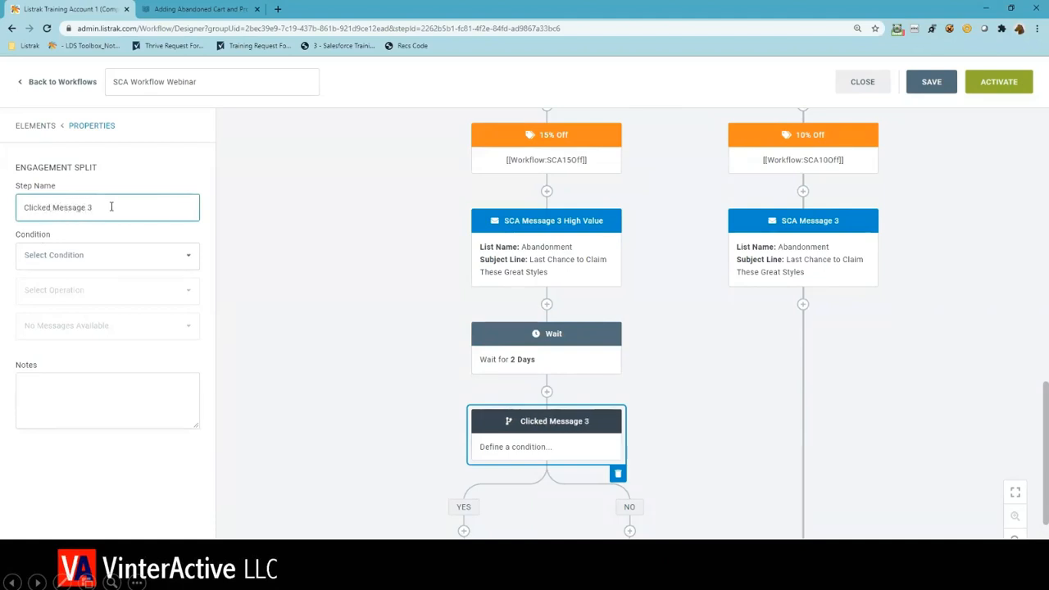
- Set the Clicked Message 3 condition to Email Message Activity, Clicked, SCA Message 3 High Value
click(121, 269)
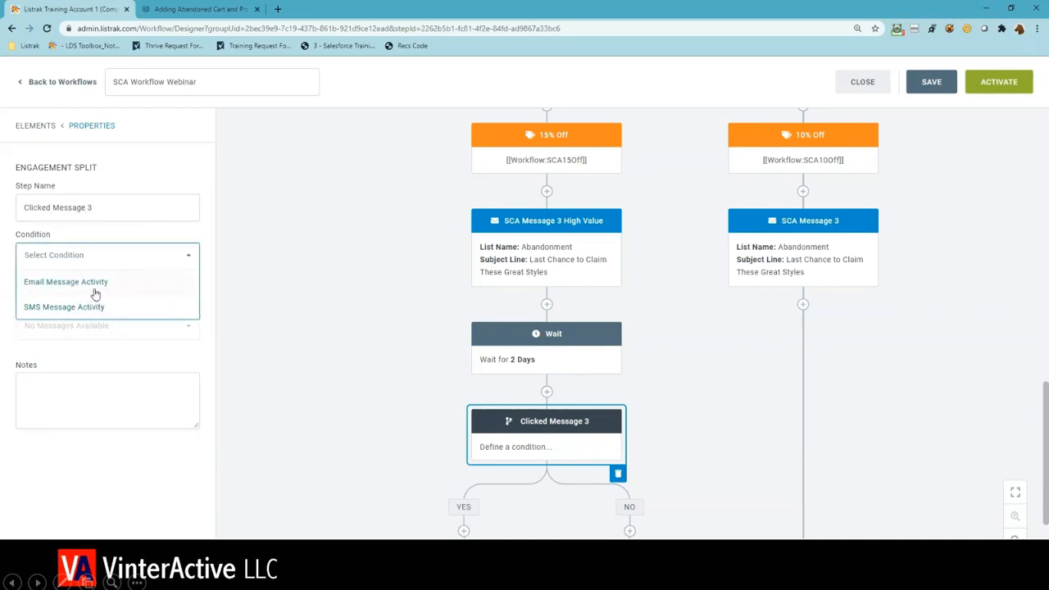
click(95, 287)
click(95, 291)
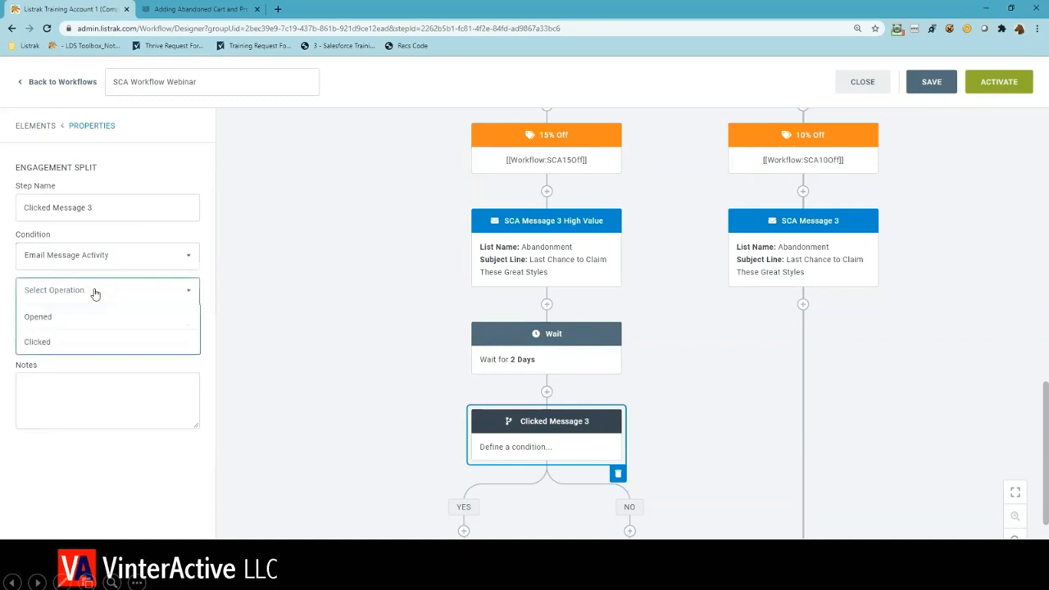
click(72, 334)
click(72, 327)
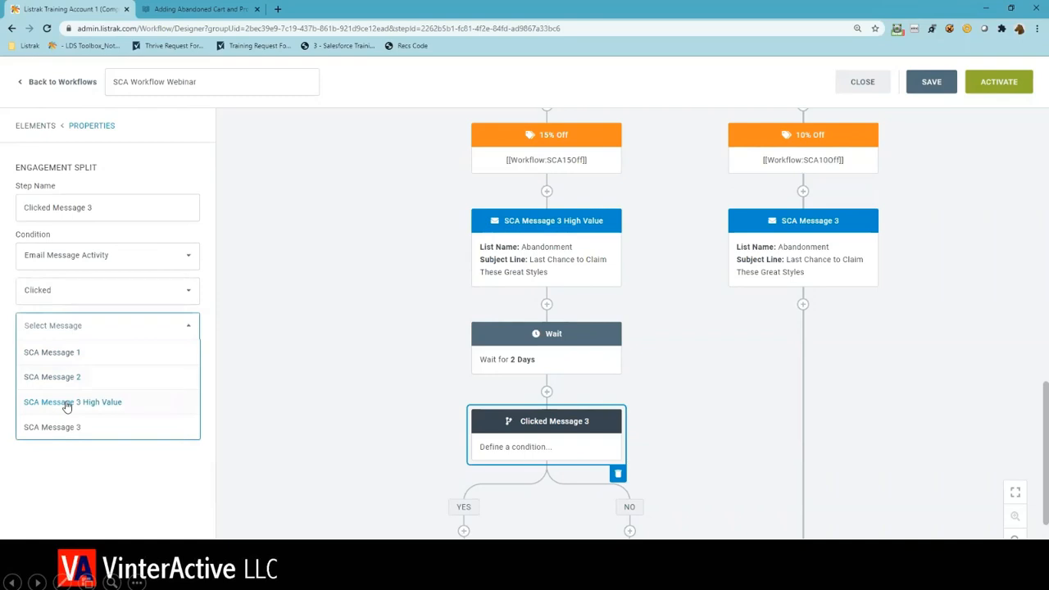
click(67, 403)
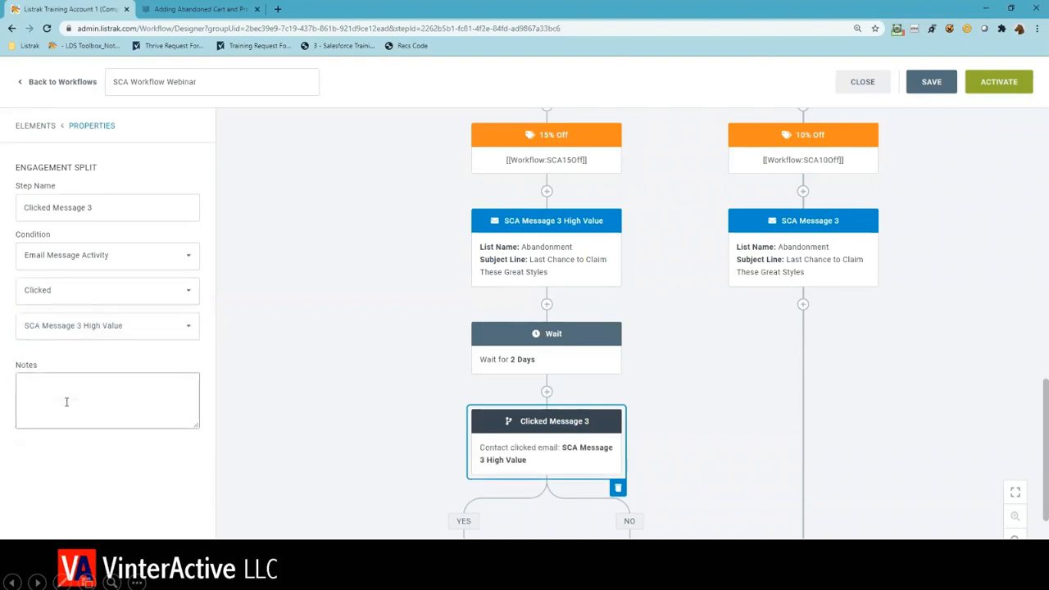
click(258, 412)
- Duplicate SCA Message 3 High Value and place the copy on the Yes branch of the Clicked Message 3 split
scroll(258, 412, down, 2)
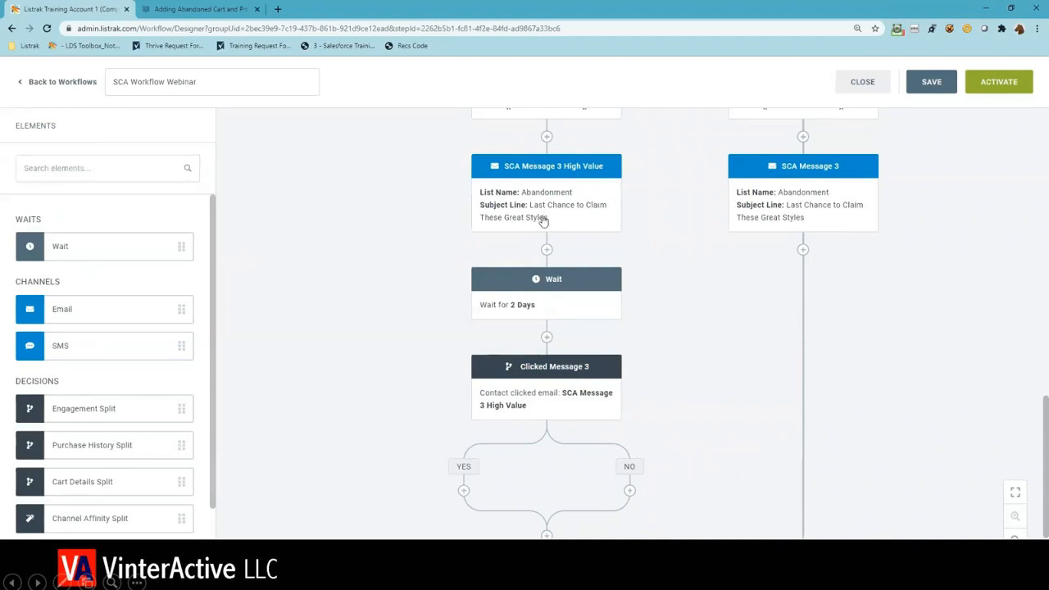
click(602, 232)
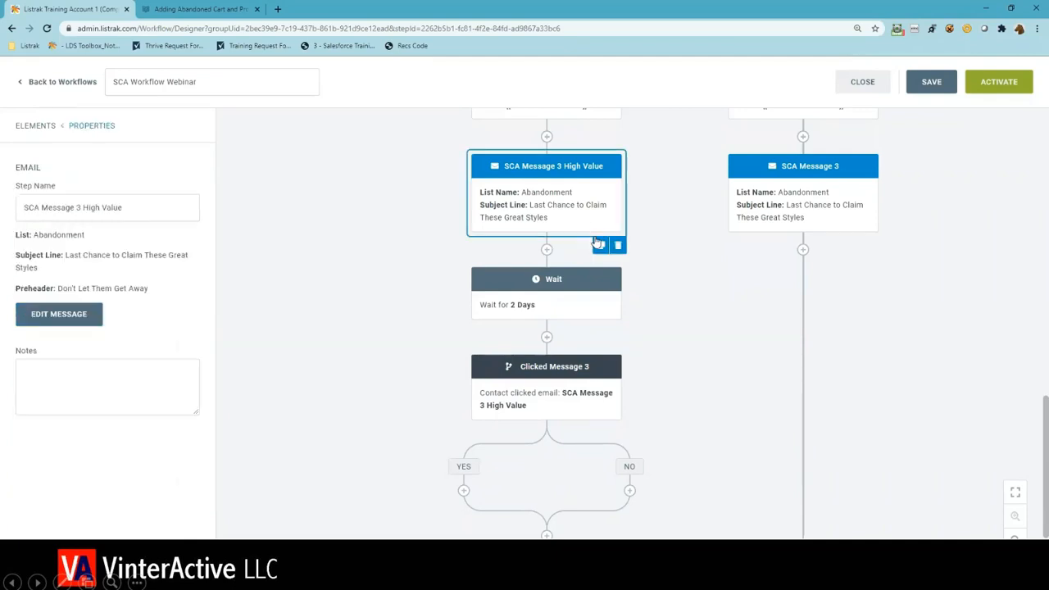
click(599, 246)
drag(562, 303, 559, 312)
scroll(547, 230, down, 2)
drag(543, 210, 463, 490)
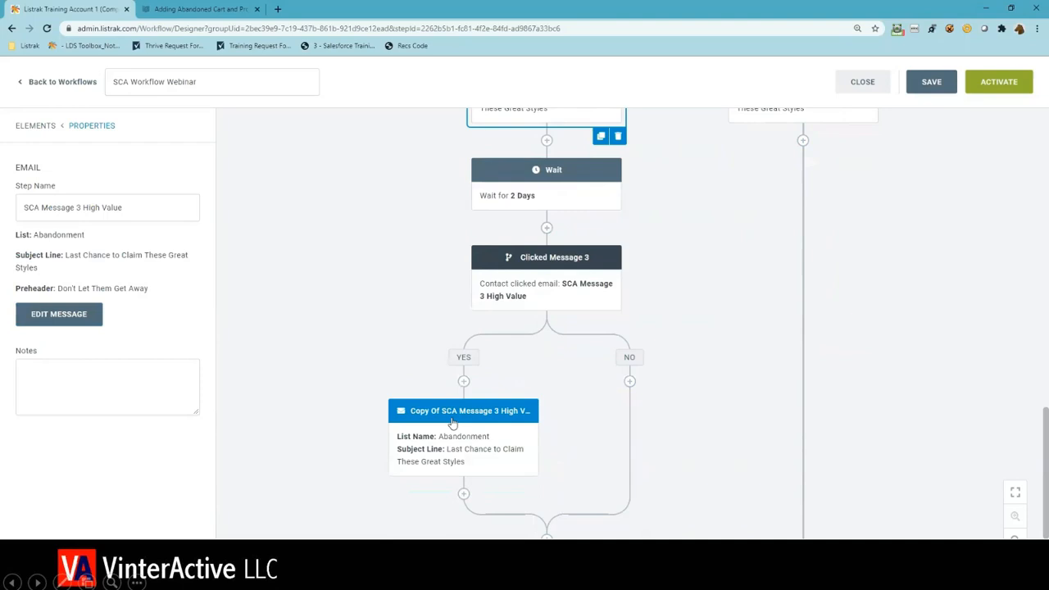
- Rename the copied email below the Clicked Message 3 split as "SCA Message 4 High Value"
click(466, 427)
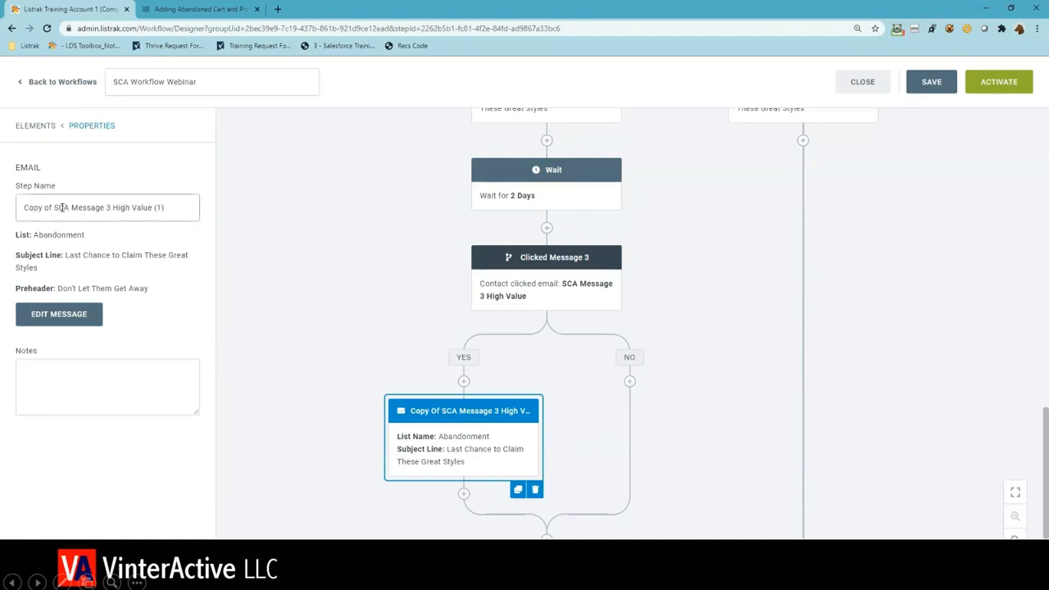
drag(54, 208, 21, 205)
key(BackSpace)
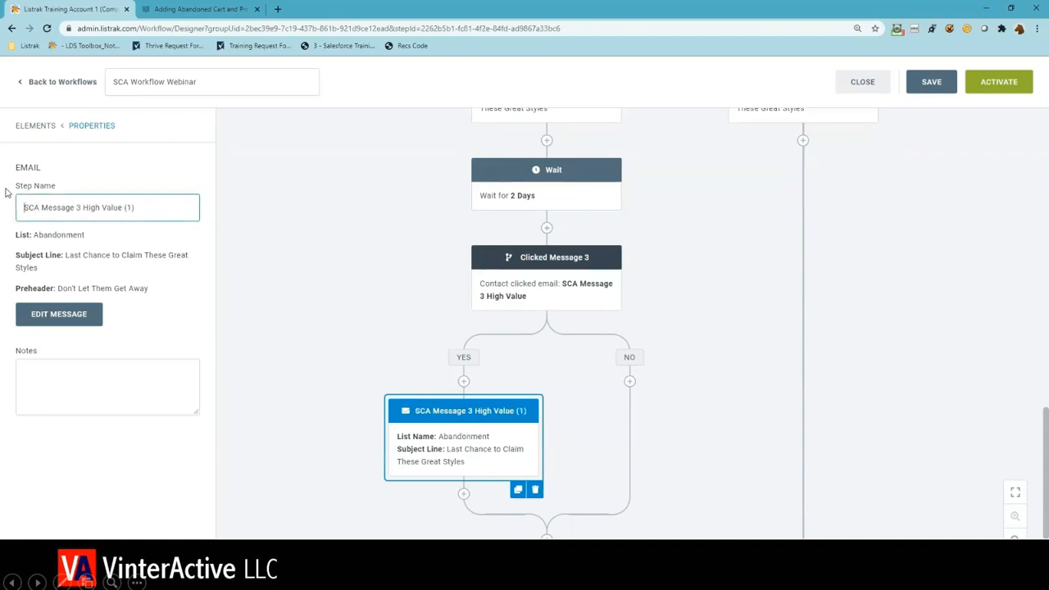
click(85, 207)
click(78, 210)
key(BackSpace)
text(4)
key(BackSpace)
key(BackSpace)
key(BackSpace)
key(BackSpace)
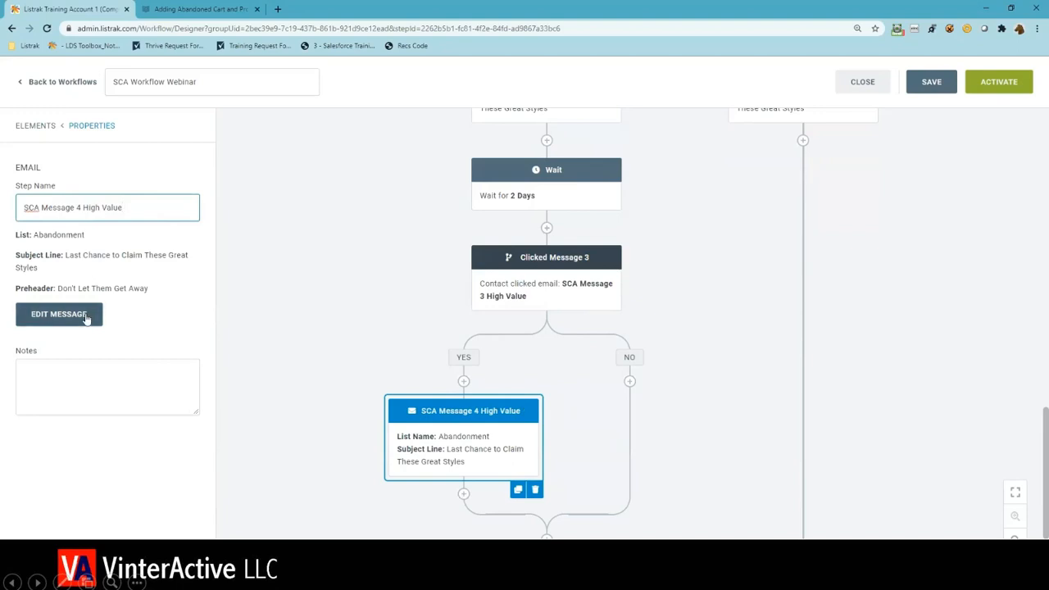
- Open SCA Message 4 High Value for editing and set its subject to "We're giving you one last chance"
click(86, 316)
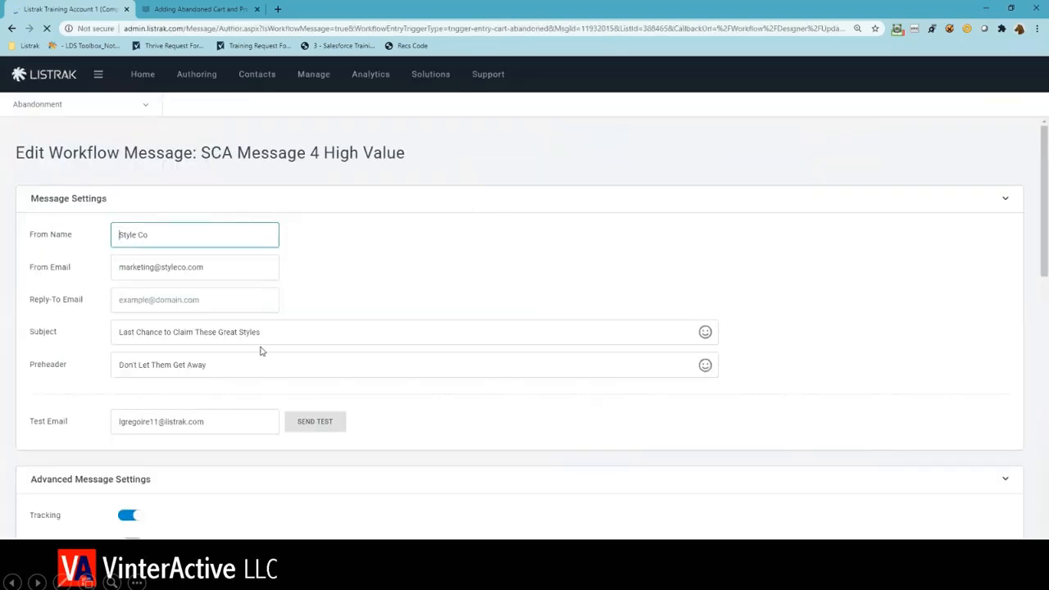
click(213, 336)
key(ctrl+a)
text(W)
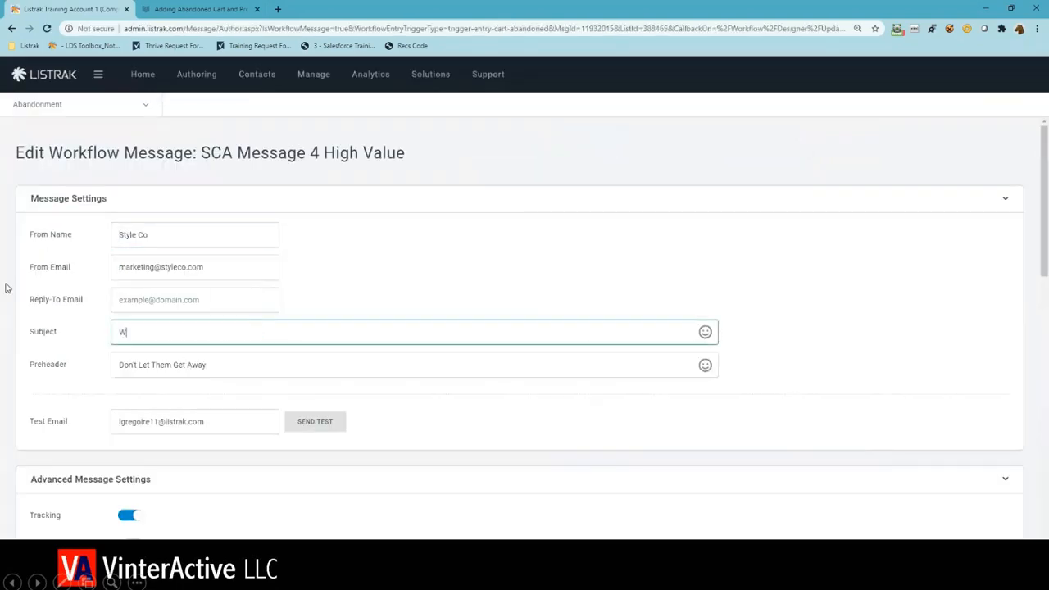
text(e're giving you one last chance)
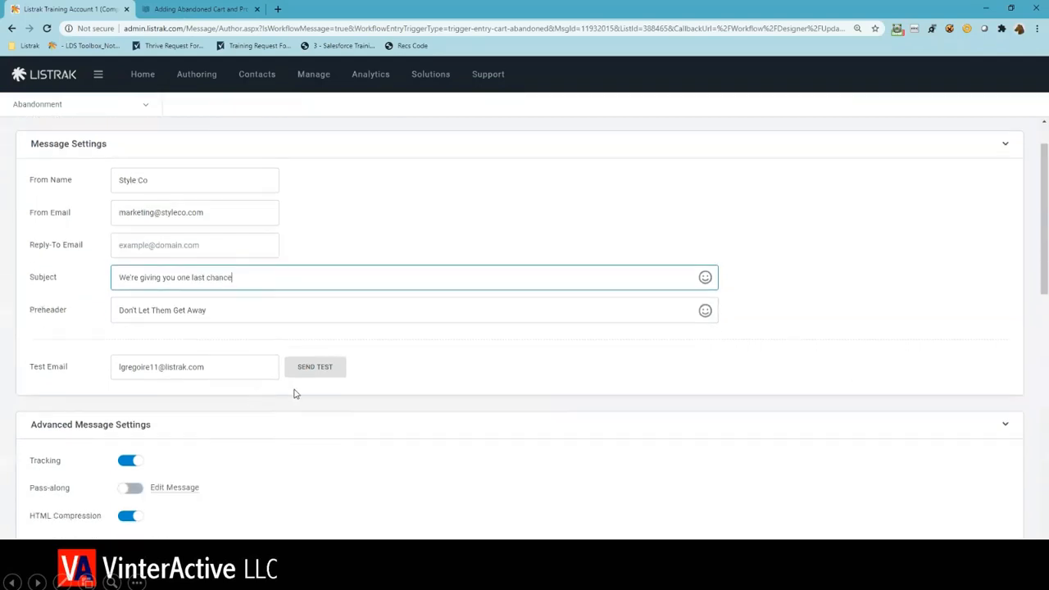
- Update the workflow email message, return to SCA Message 4 High Value in the workflow and deselect it
scroll(503, 426, down, 15)
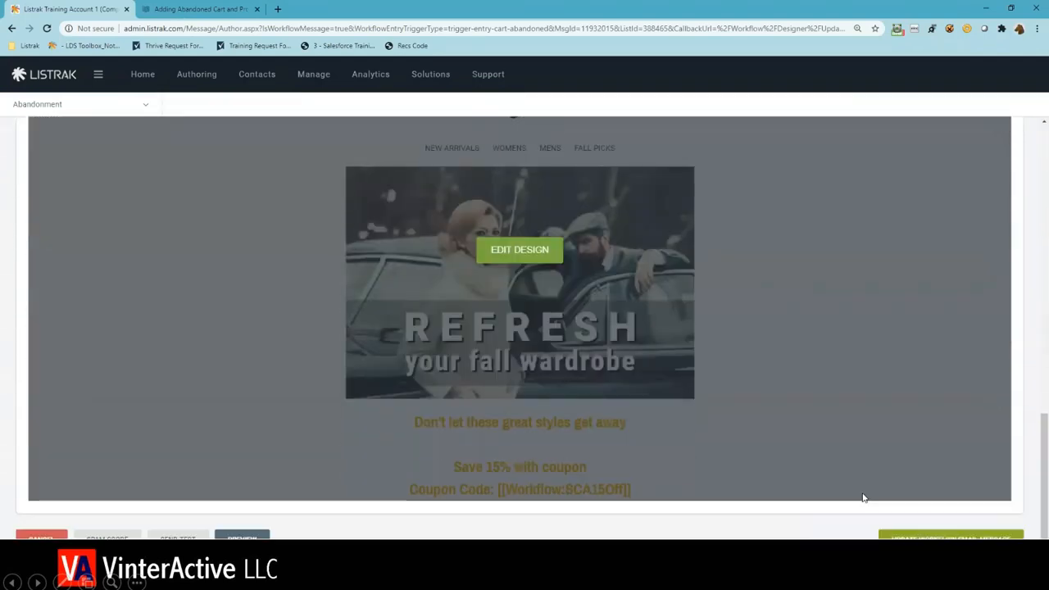
click(951, 536)
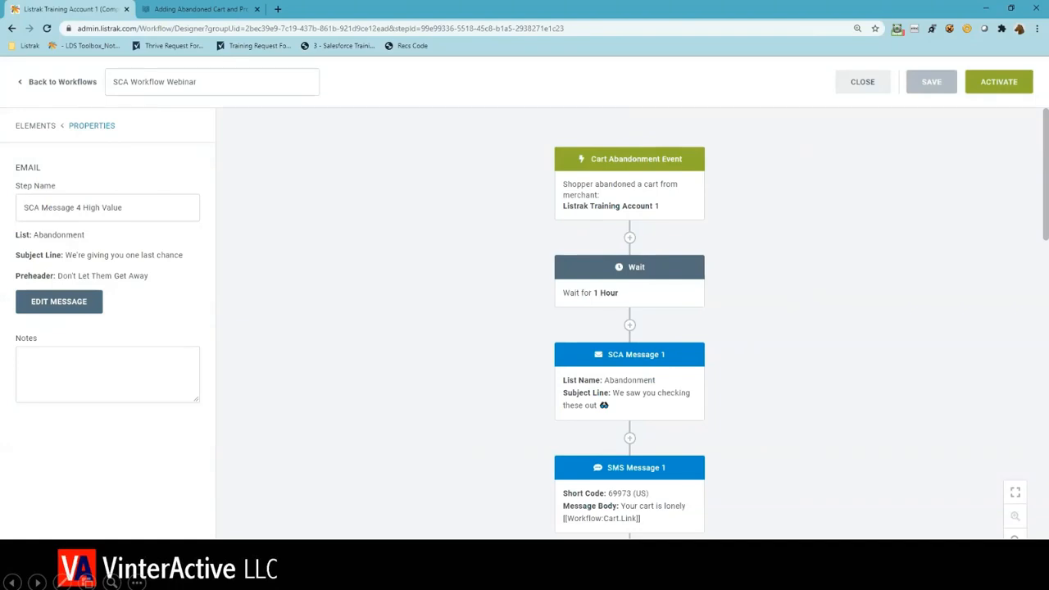
scroll(629, 328, down, 7)
scroll(629, 328, down, 3)
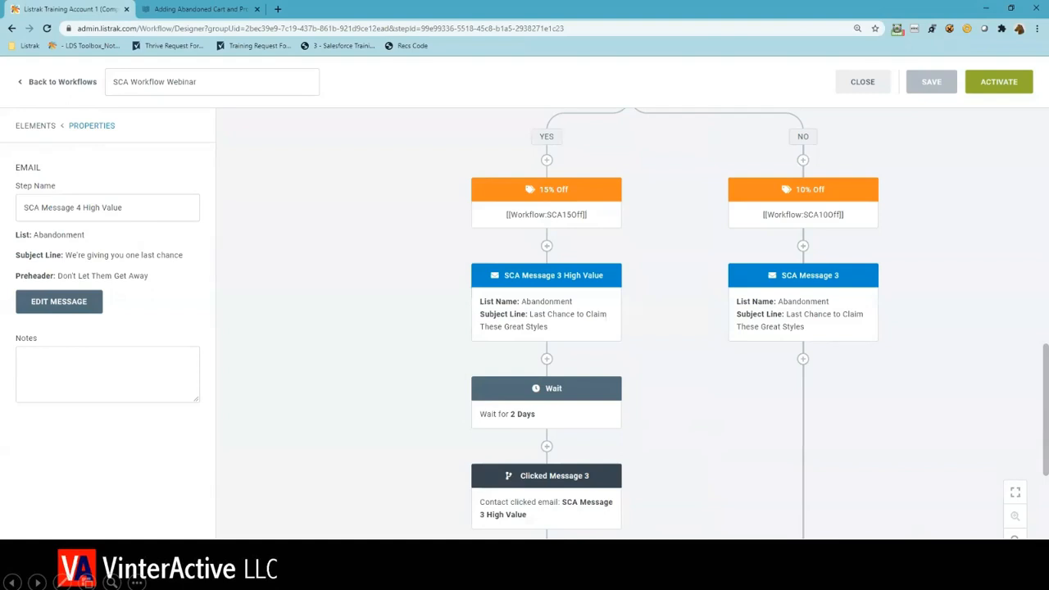
scroll(758, 324, down, 1)
scroll(464, 435, down, 5)
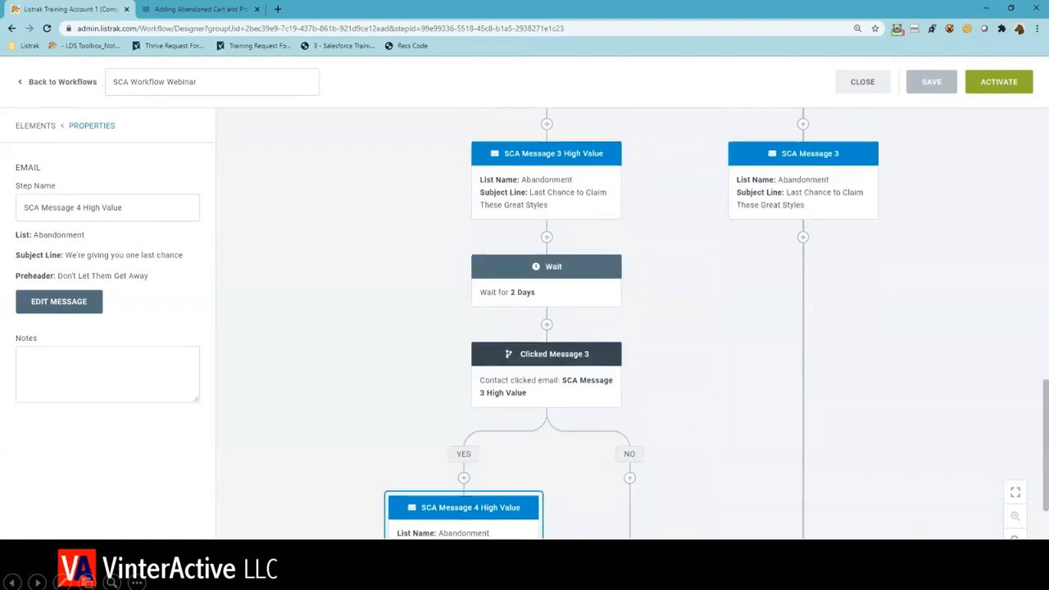
scroll(464, 434, down, 1)
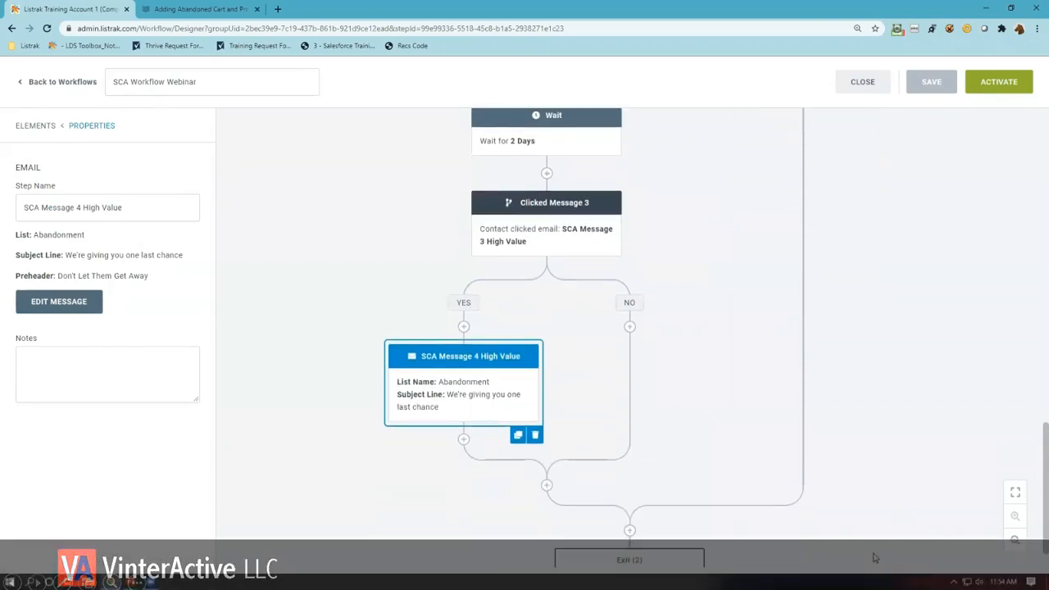
click(341, 457)
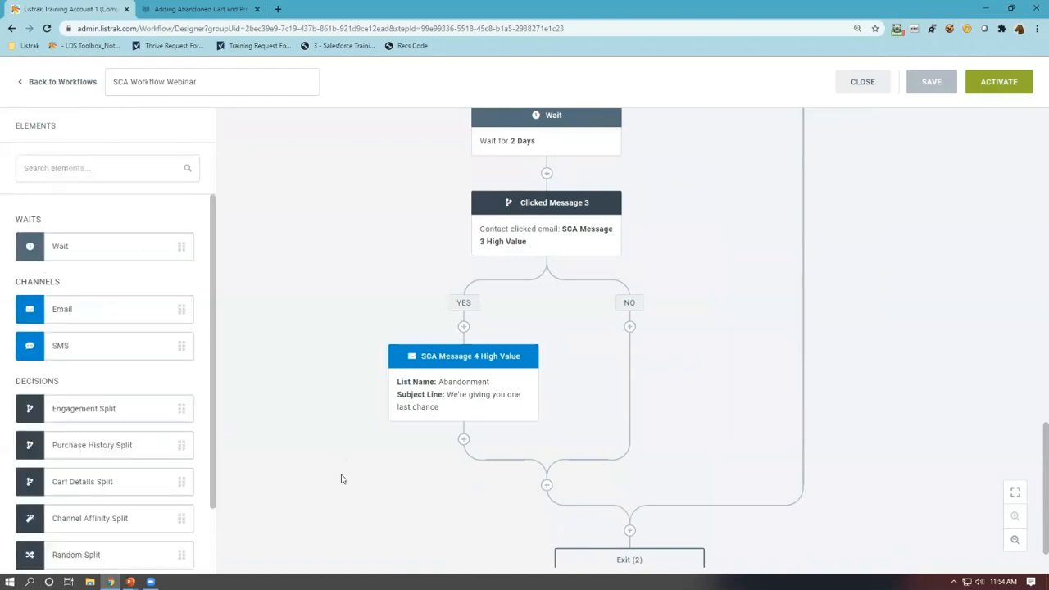